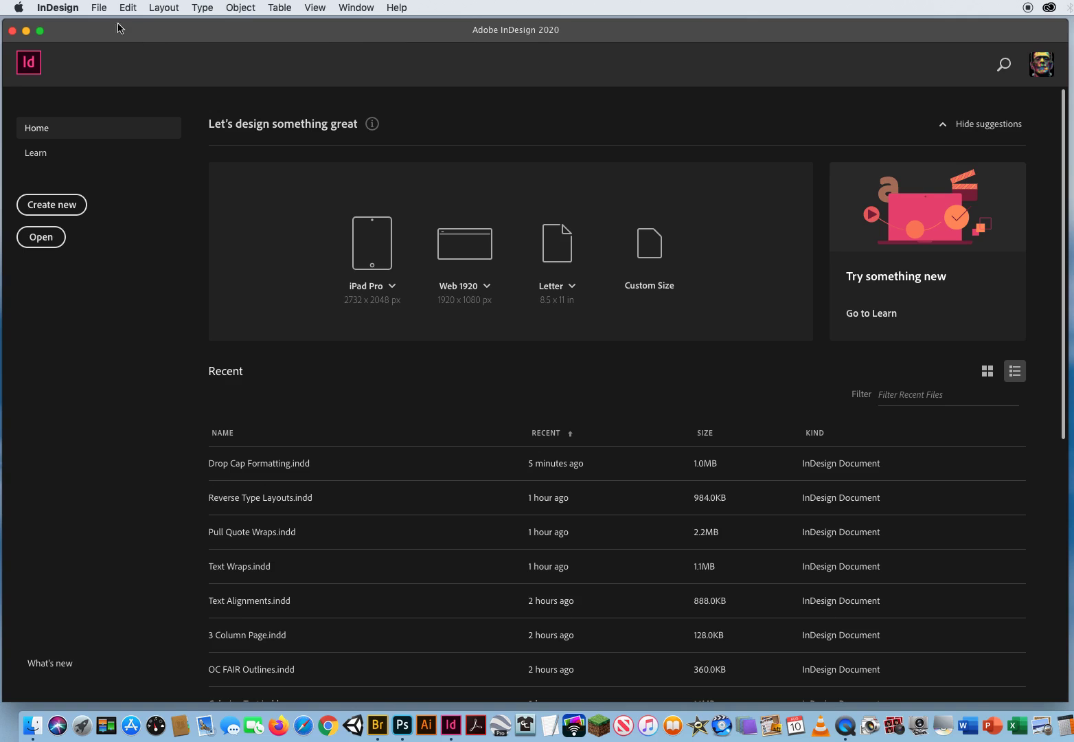
# Open the Bullet Lists.indd document from the 13 Bullet Lists folder.
pyautogui.click(99, 8)
pyautogui.click(110, 38)
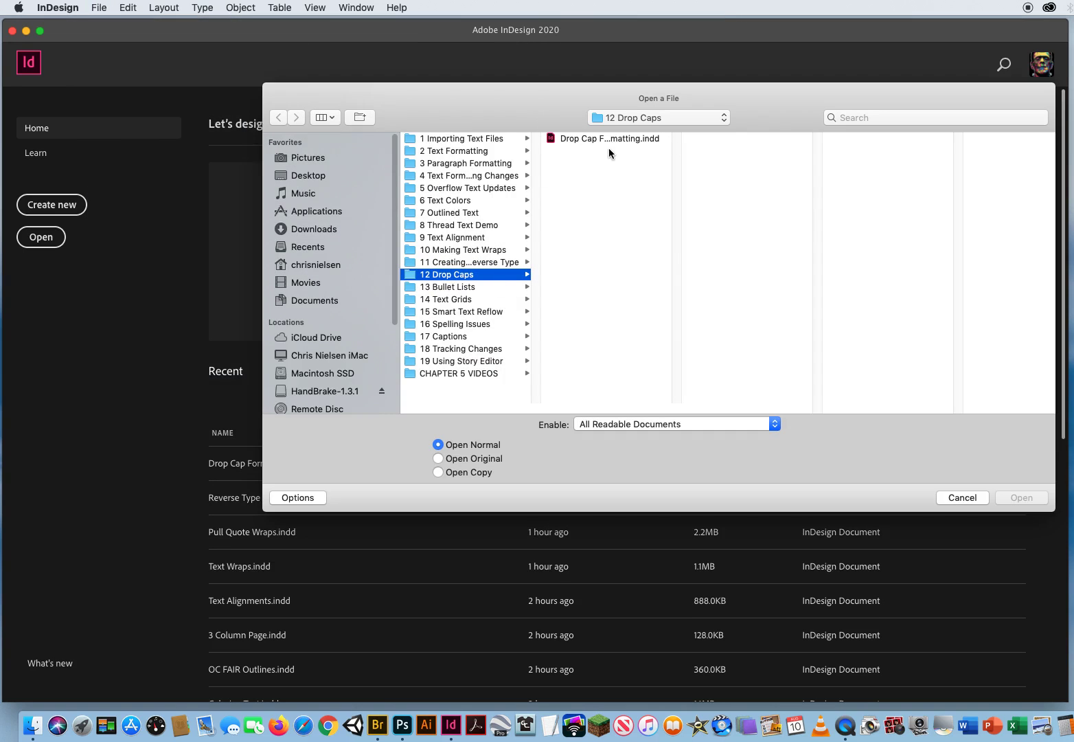
pyautogui.click(621, 121)
pyautogui.click(628, 134)
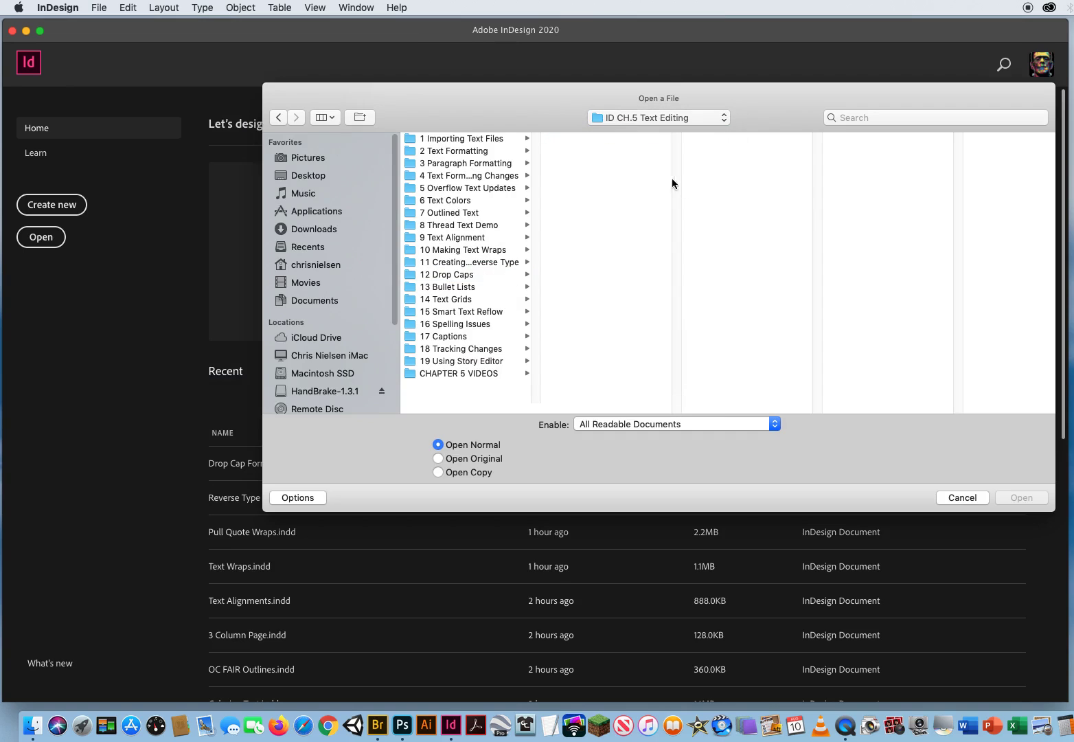
pyautogui.click(445, 286)
pyautogui.click(592, 140)
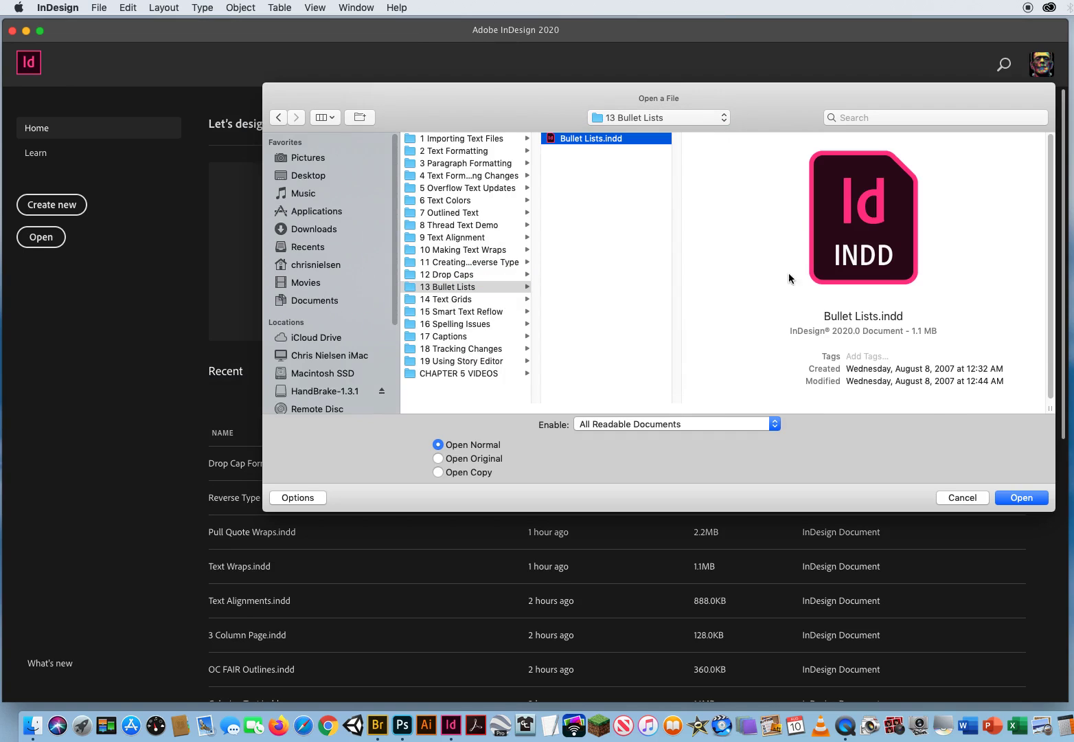
pyautogui.click(1002, 498)
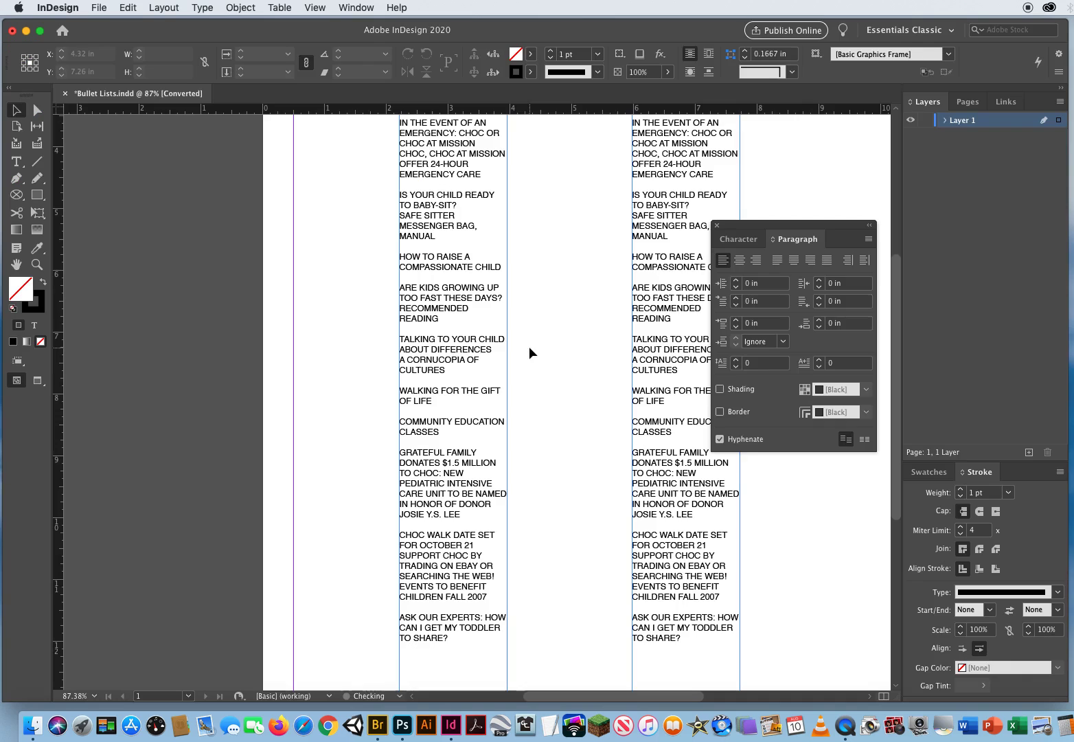
# Close the floating Character and Paragraph panel group covering the text columns.
pyautogui.click(716, 225)
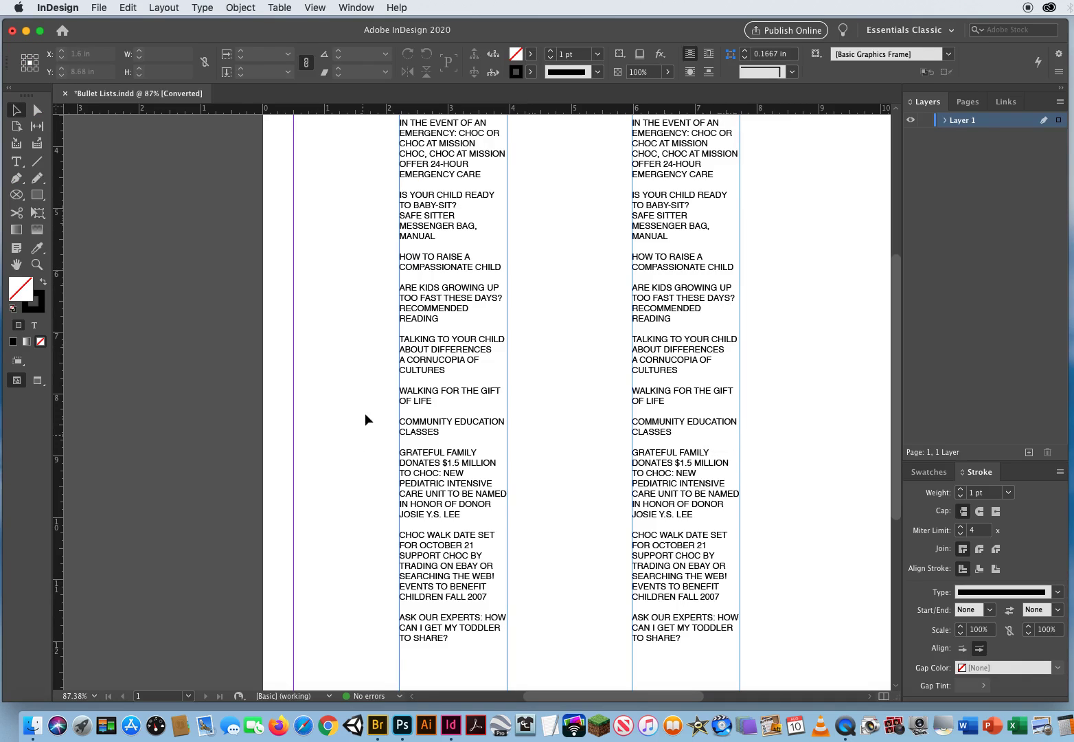
pyautogui.click(36, 264)
pyautogui.keyDown('alt'); pyautogui.click(498, 372); pyautogui.keyUp('alt')
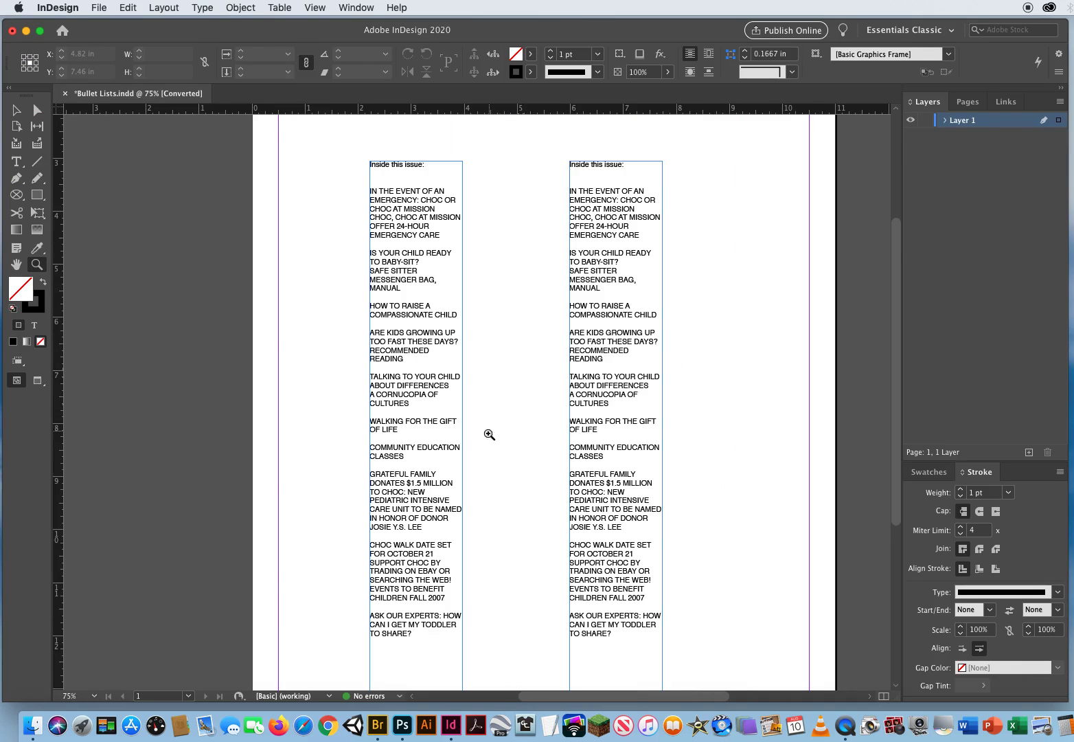
pyautogui.moveTo(489, 434); pyautogui.dragTo(462, 436)
pyautogui.click(16, 112)
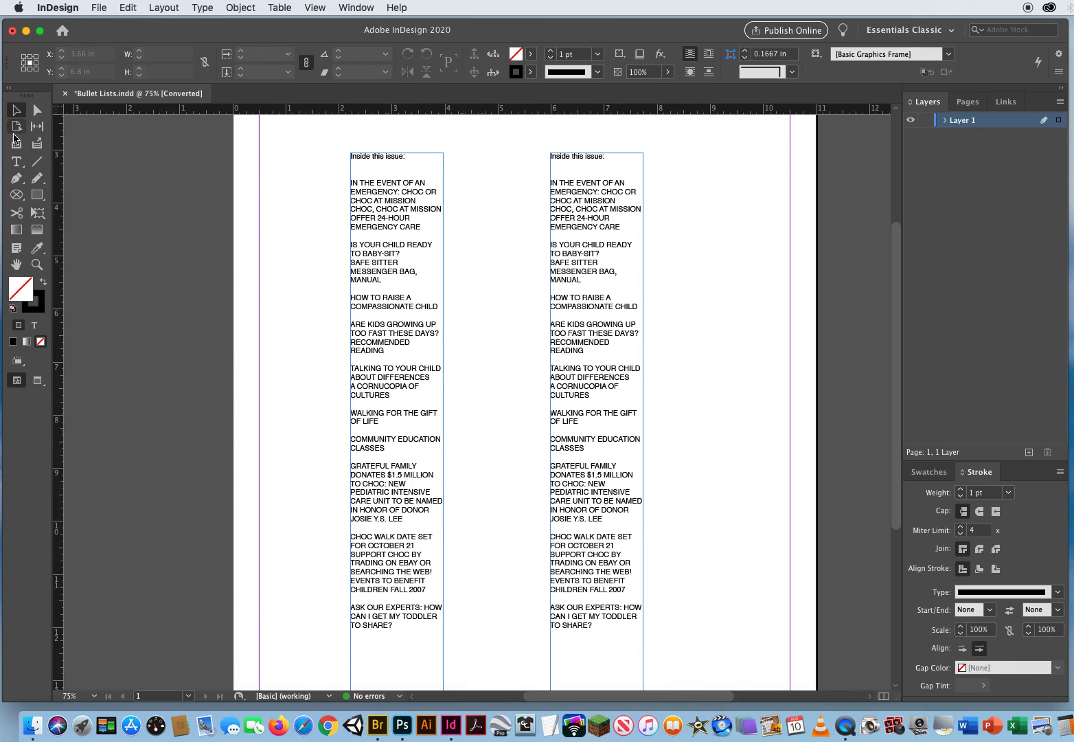
# Examine the line breaks and blank lines separating the list entries in the first text column.
pyautogui.click(15, 162)
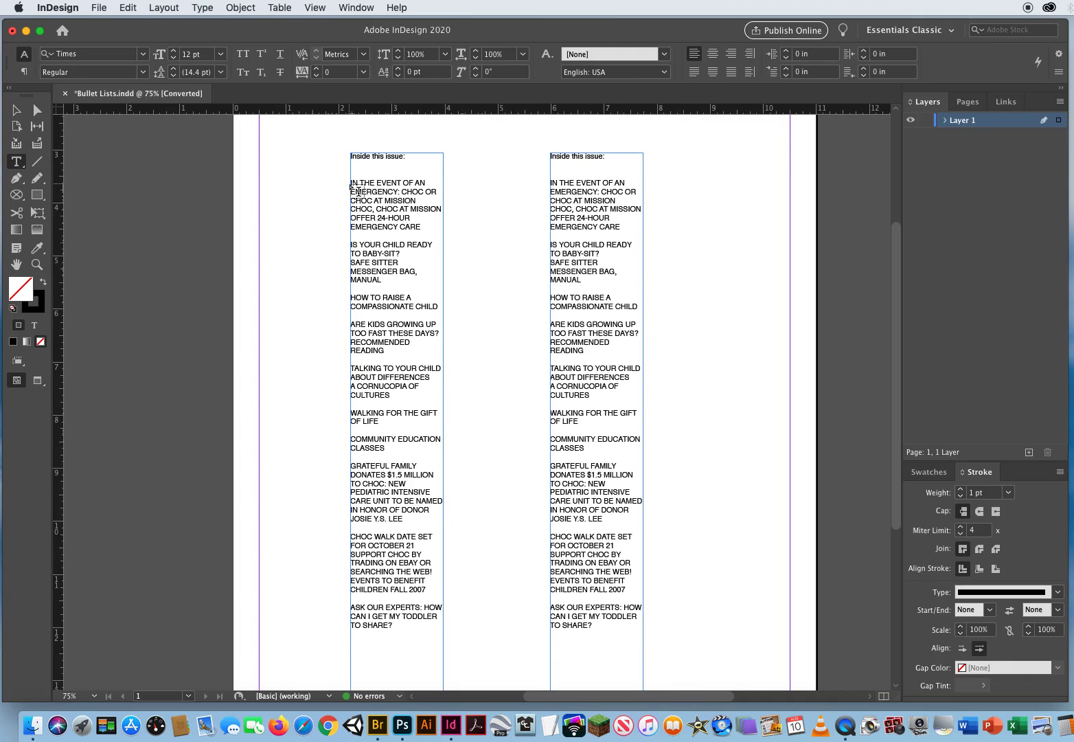
pyautogui.moveTo(352, 182); pyautogui.dragTo(425, 224)
pyautogui.click(357, 236)
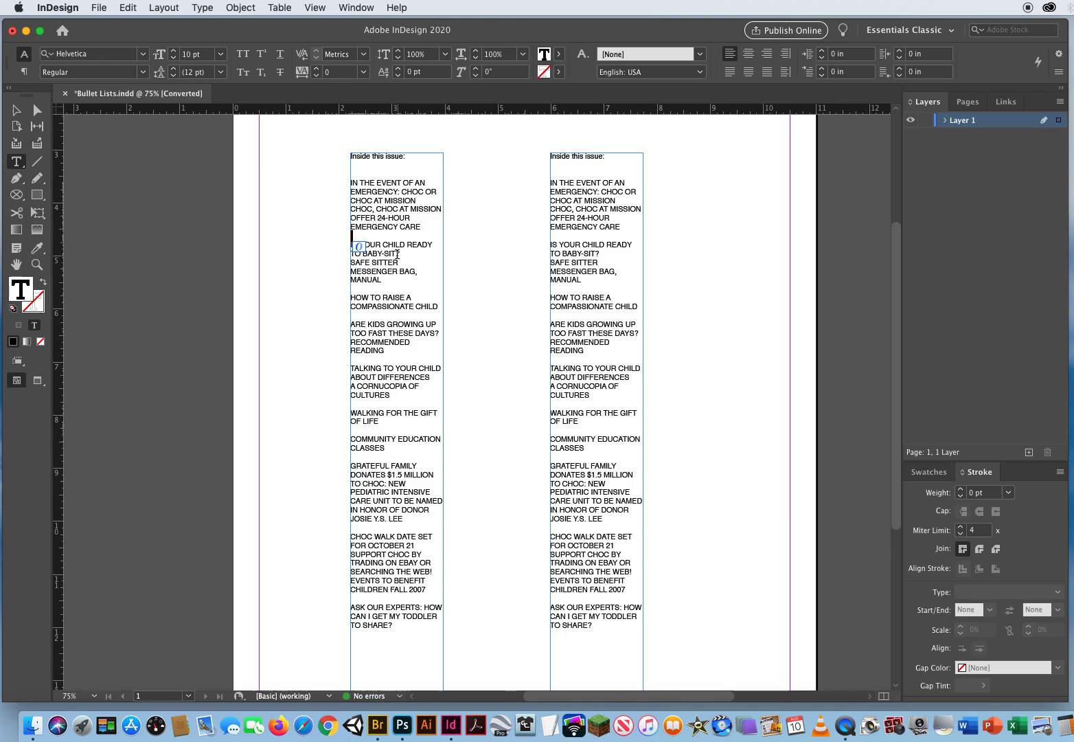
pyautogui.click(354, 245)
pyautogui.moveTo(349, 244); pyautogui.dragTo(387, 291)
pyautogui.click(358, 287)
pyautogui.click(369, 317)
pyautogui.click(359, 287)
# Delete all text following "COMMUNITY EDUCATION CLASSES" in both text columns.
pyautogui.moveTo(351, 462); pyautogui.dragTo(493, 657)
pyautogui.press('BackSpace')
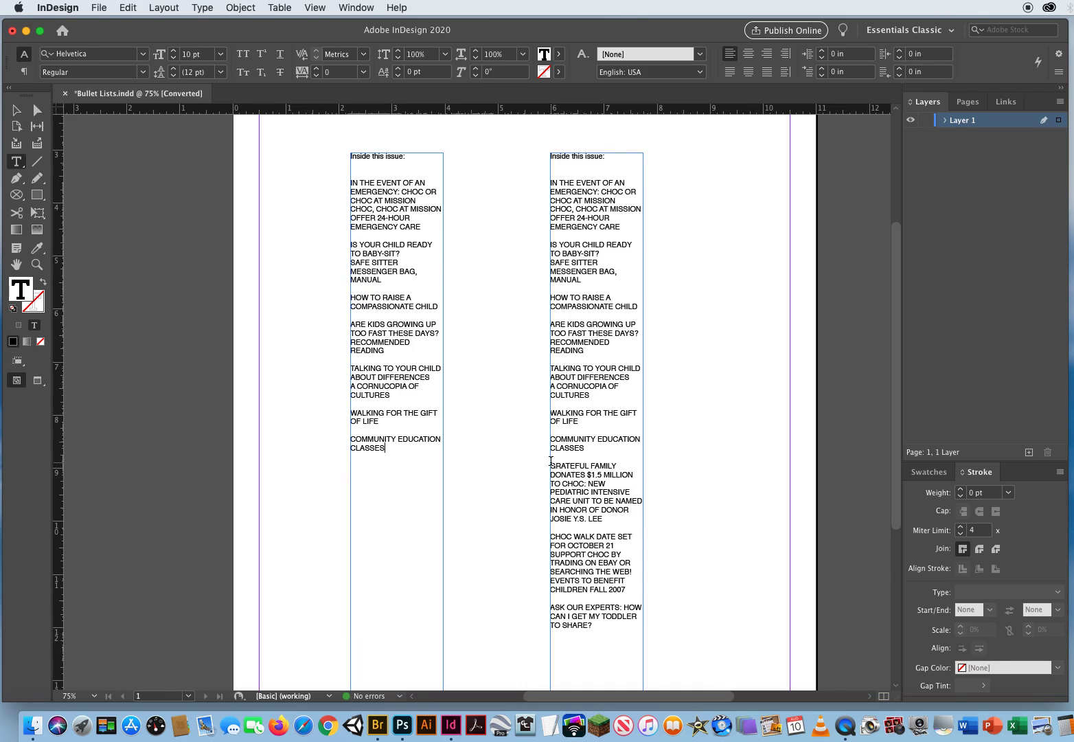
pyautogui.moveTo(549, 461); pyautogui.dragTo(714, 665)
pyautogui.press('BackSpace')
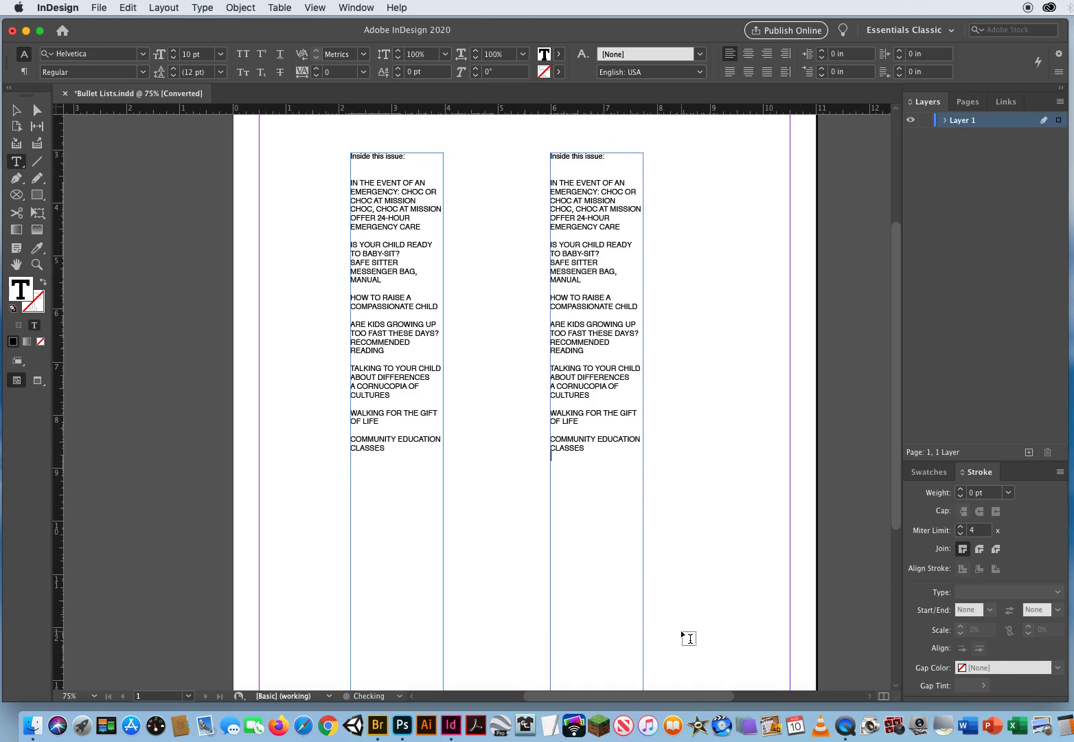
pyautogui.click(16, 110)
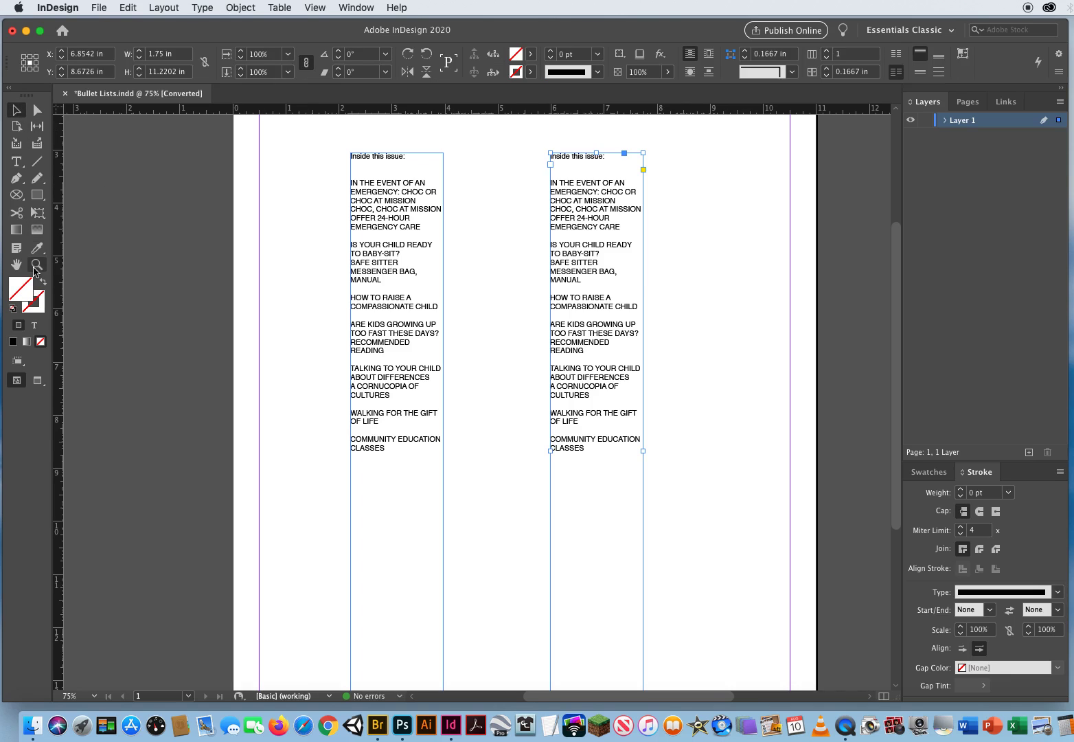
# Apply the Bullets list type to all entries under "Inside this issue:" in the first column, with the preview enabled.
pyautogui.click(36, 265)
pyautogui.click(475, 328)
pyautogui.click(452, 379)
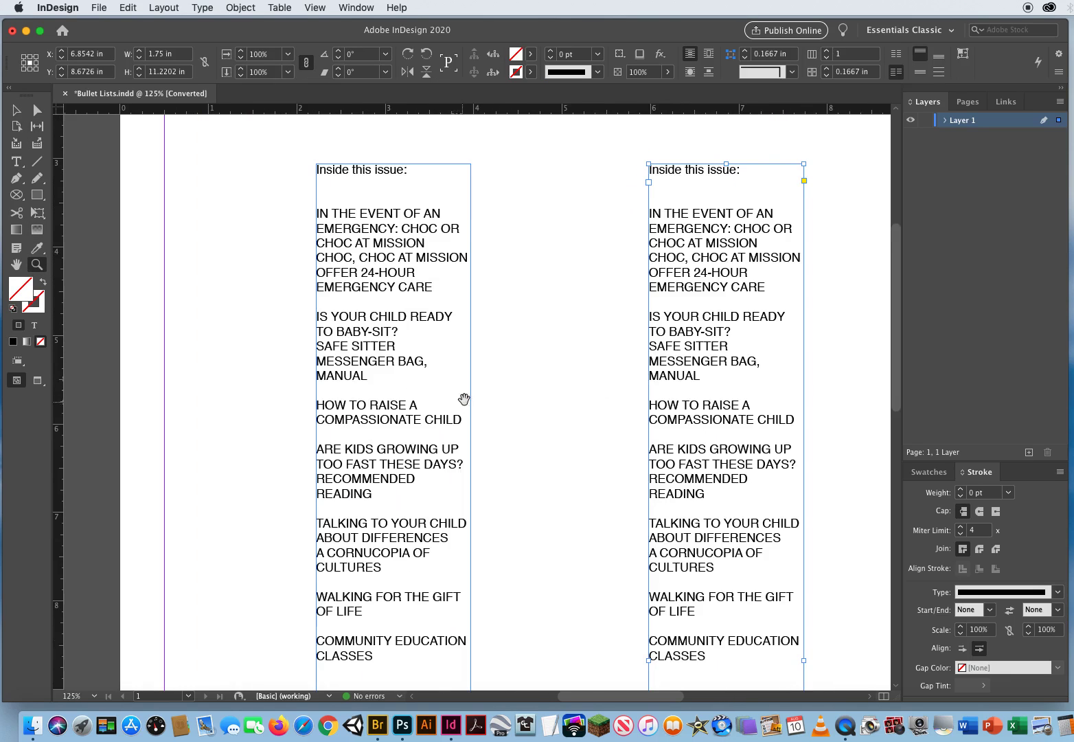
pyautogui.scroll(-2, 463, 399)
pyautogui.press('v')
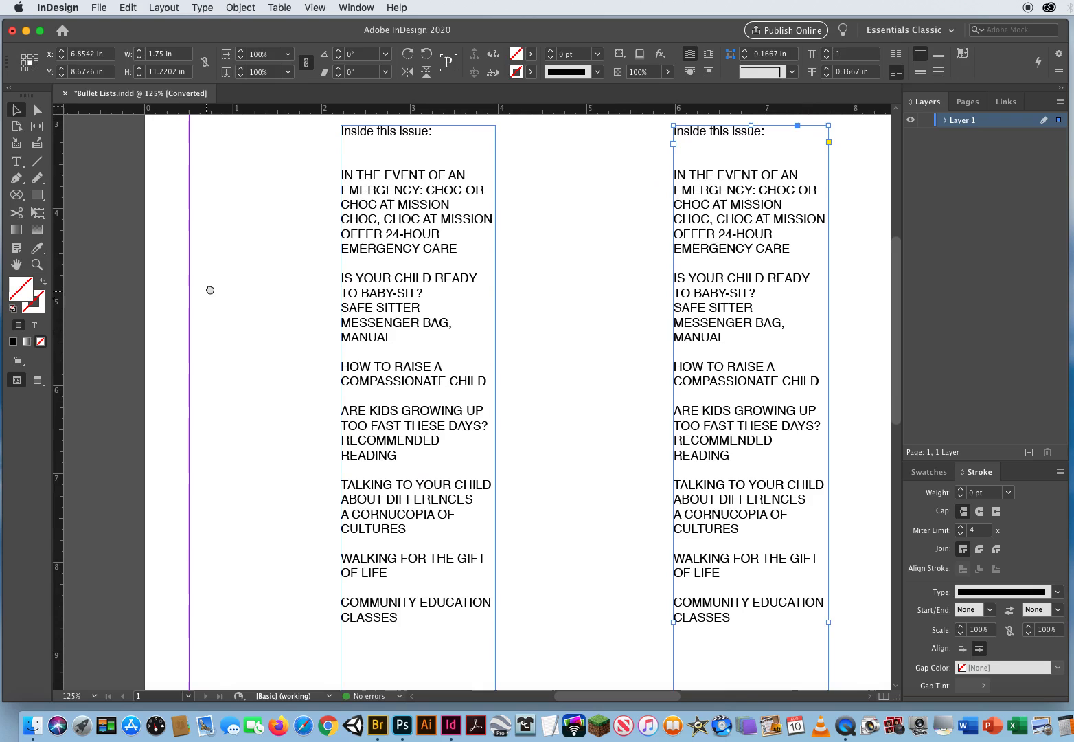
pyautogui.click(16, 162)
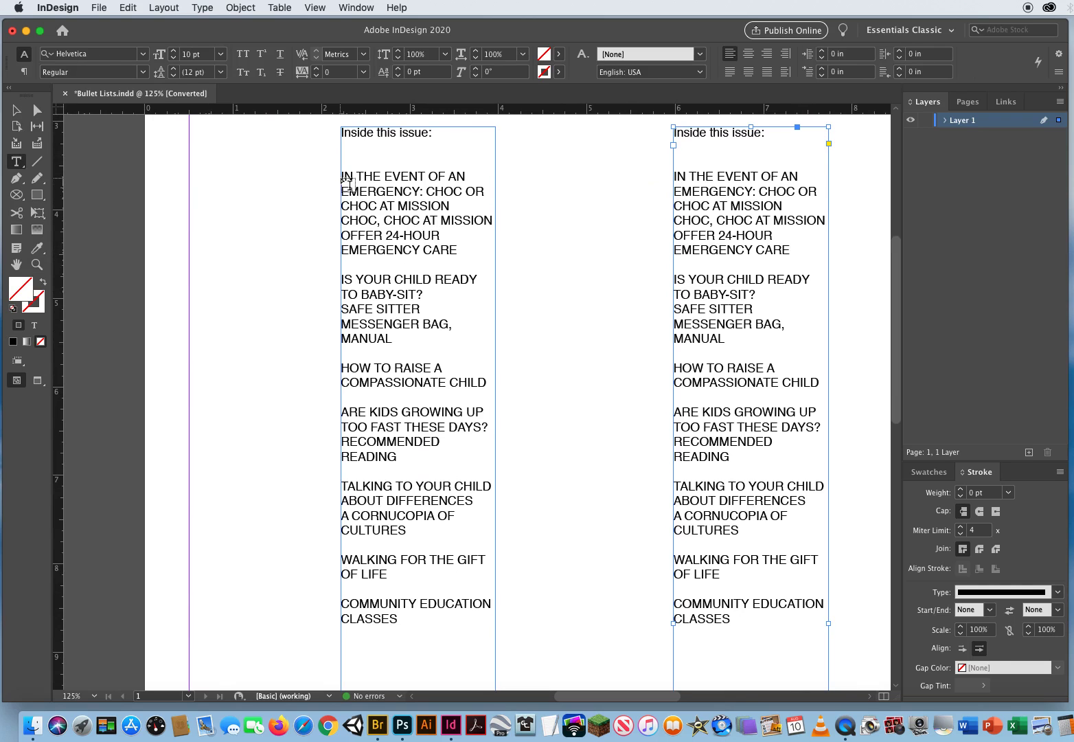
pyautogui.moveTo(341, 175); pyautogui.dragTo(646, 620)
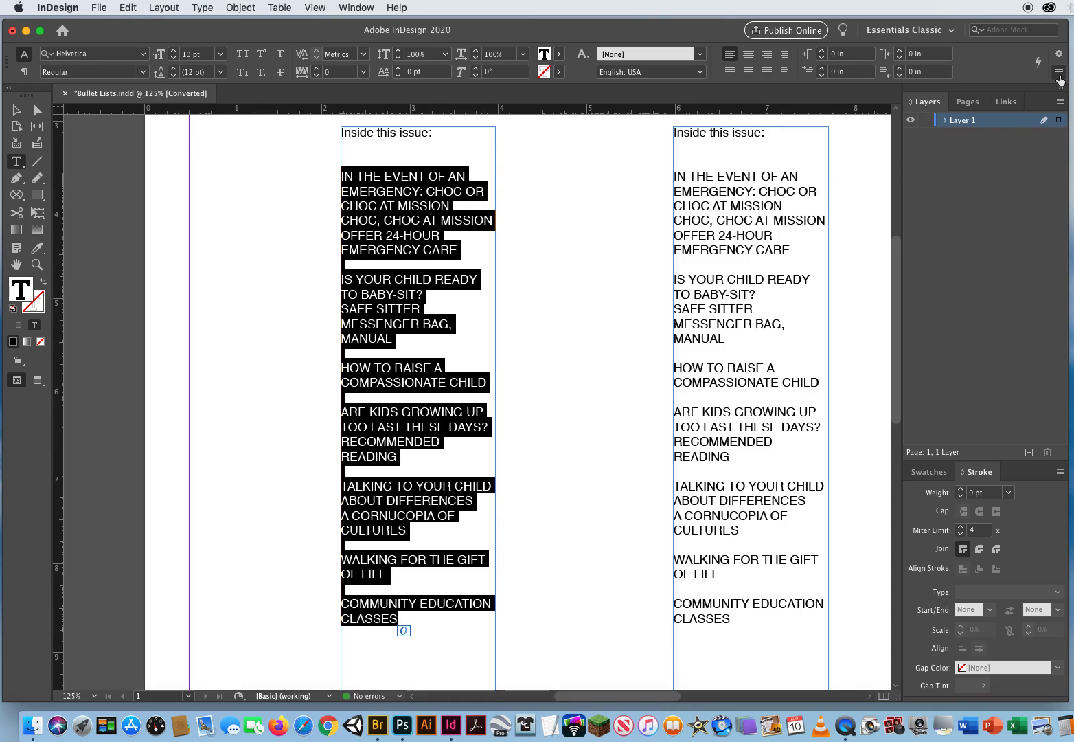
pyautogui.moveTo(675, 31); pyautogui.dragTo(485, 29)
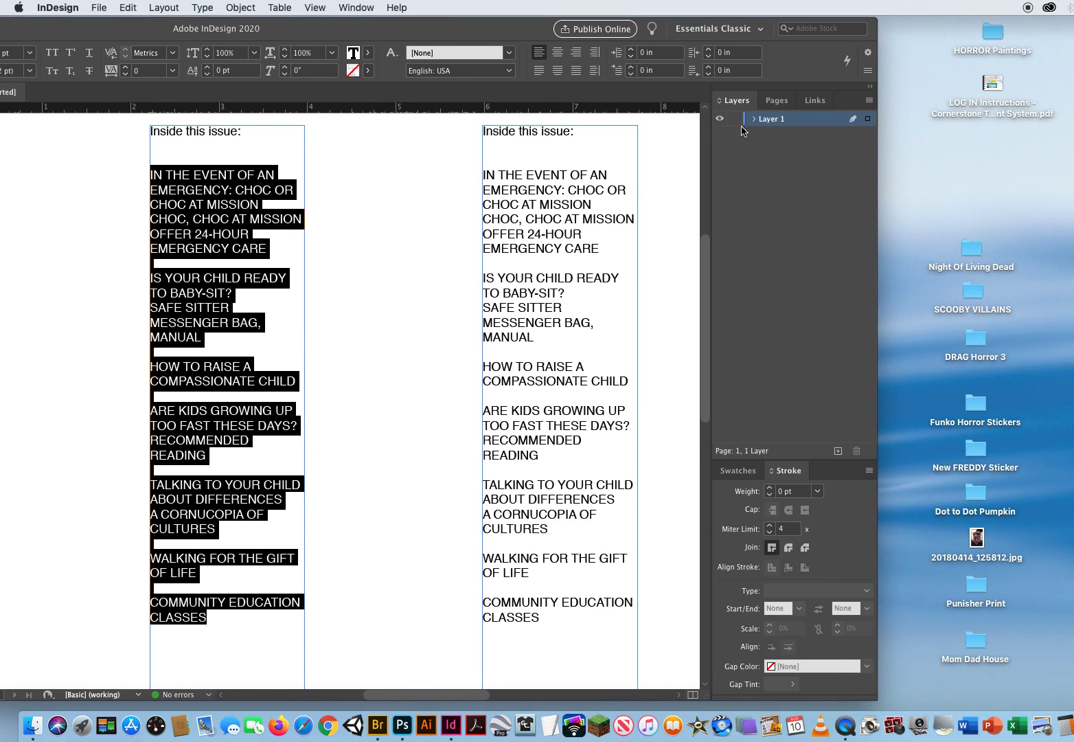
pyautogui.click(867, 71)
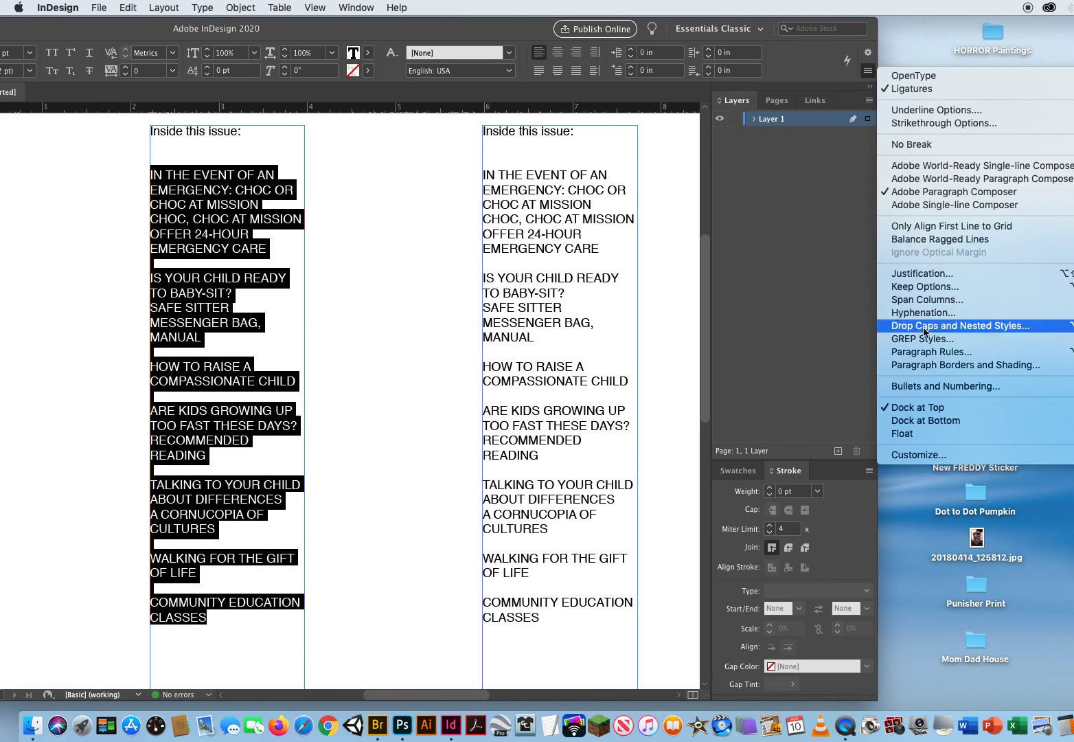
pyautogui.click(921, 386)
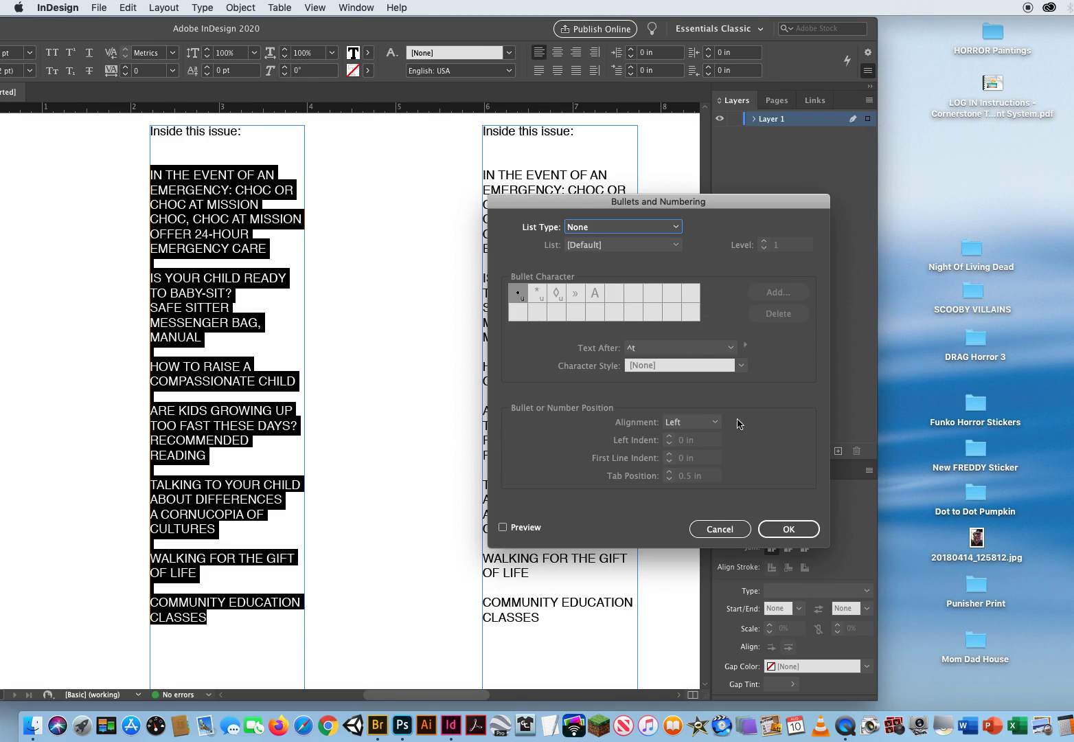
pyautogui.click(596, 230)
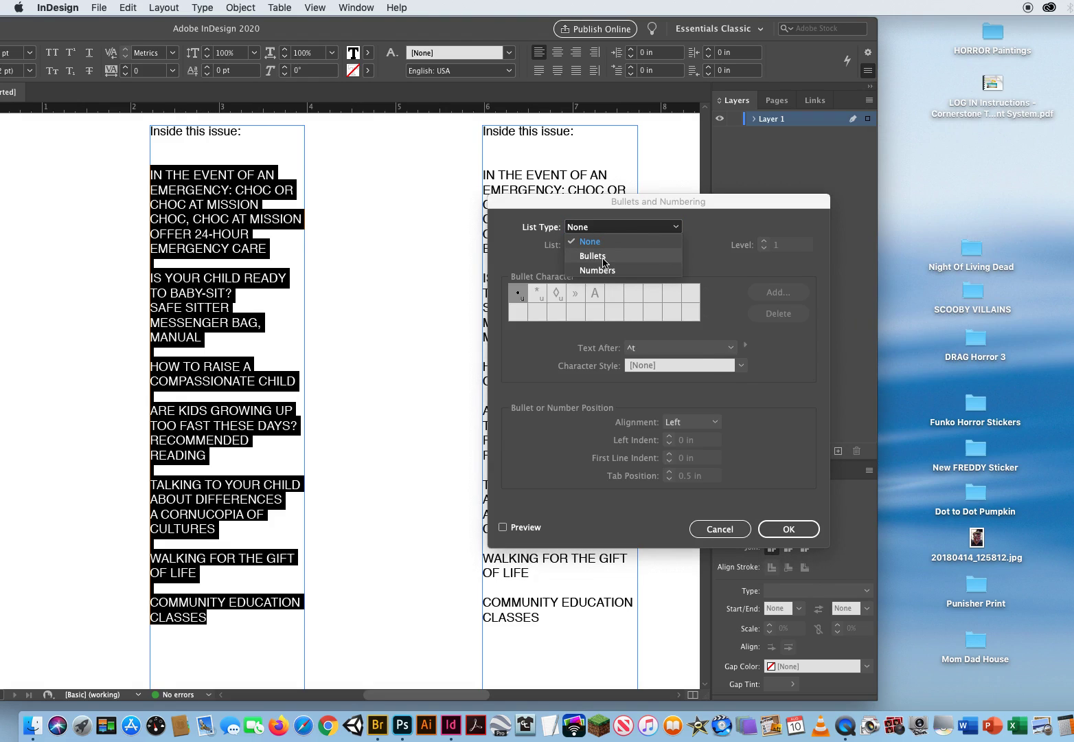
pyautogui.click(592, 256)
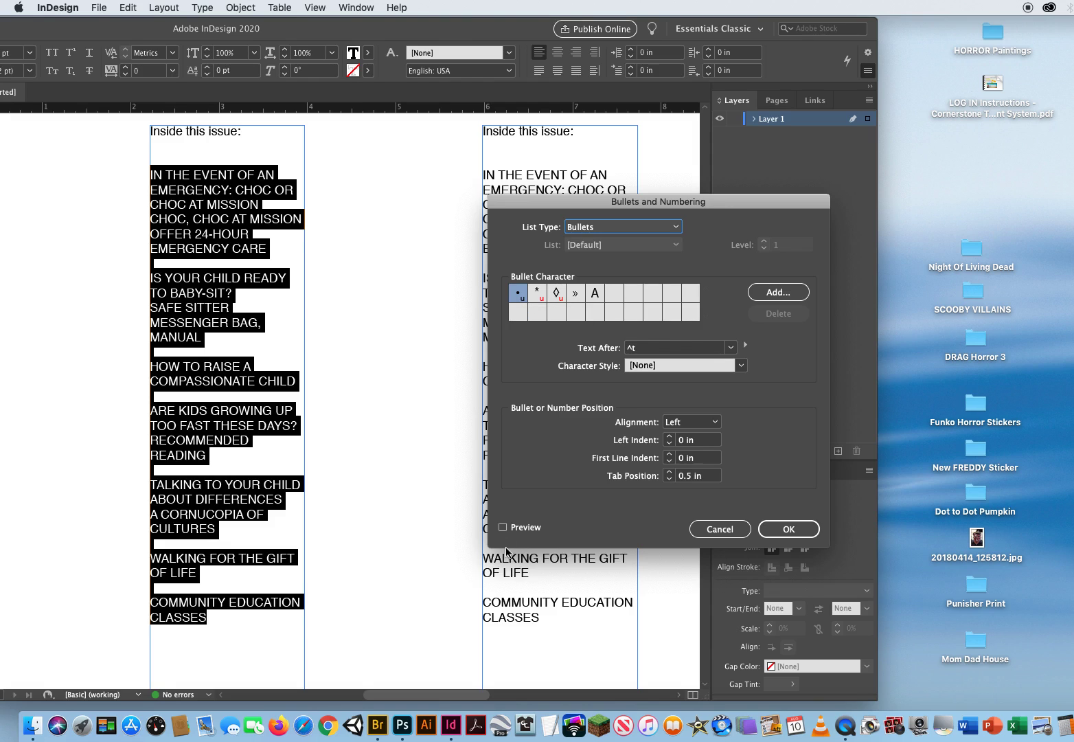
pyautogui.click(503, 527)
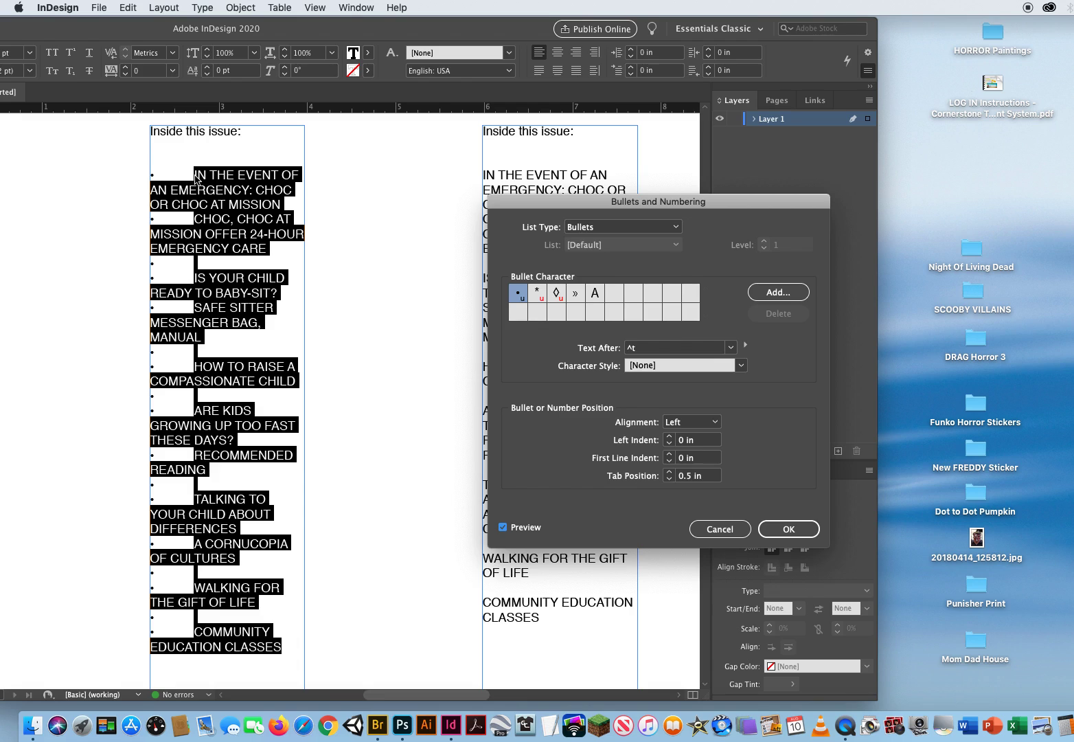
# Reduce the bullet list's tab position to 0.125 in.
pyautogui.click(659, 439)
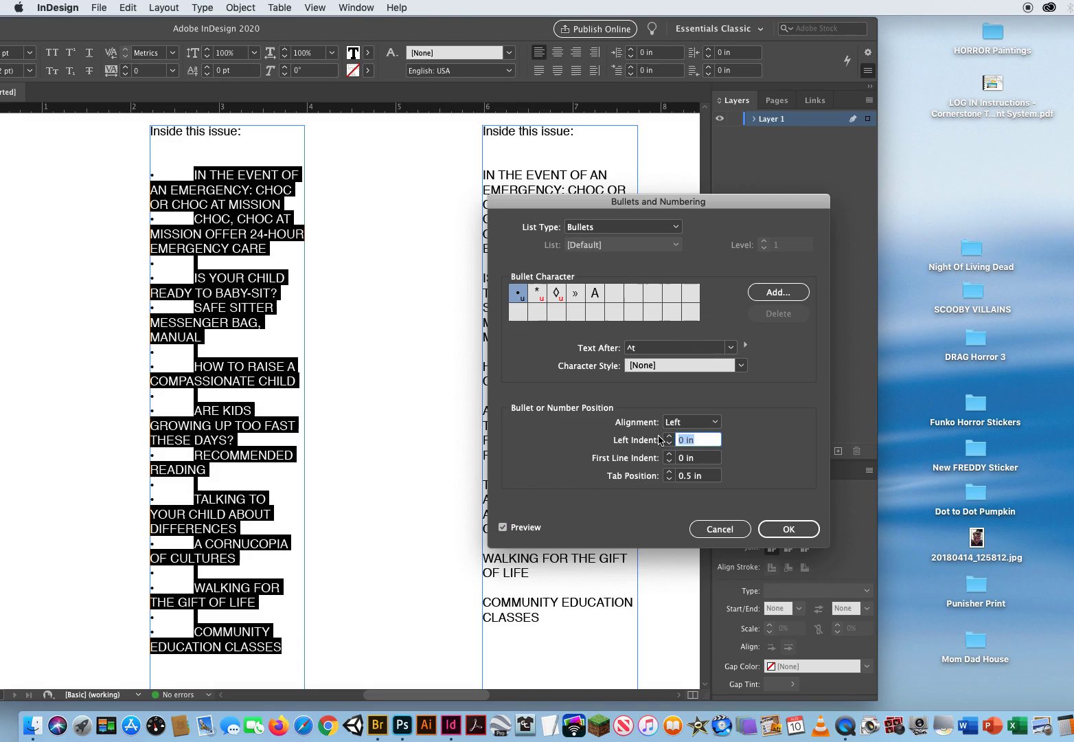
pyautogui.click(711, 476)
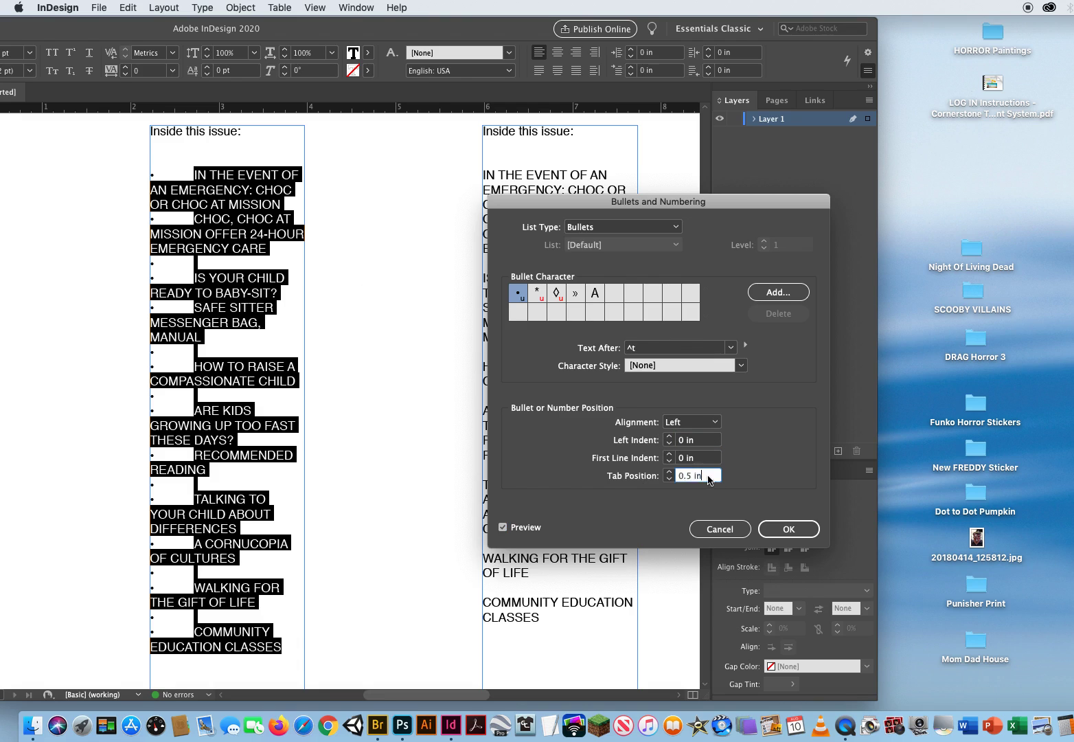
pyautogui.click(669, 479)
pyautogui.click(668, 479)
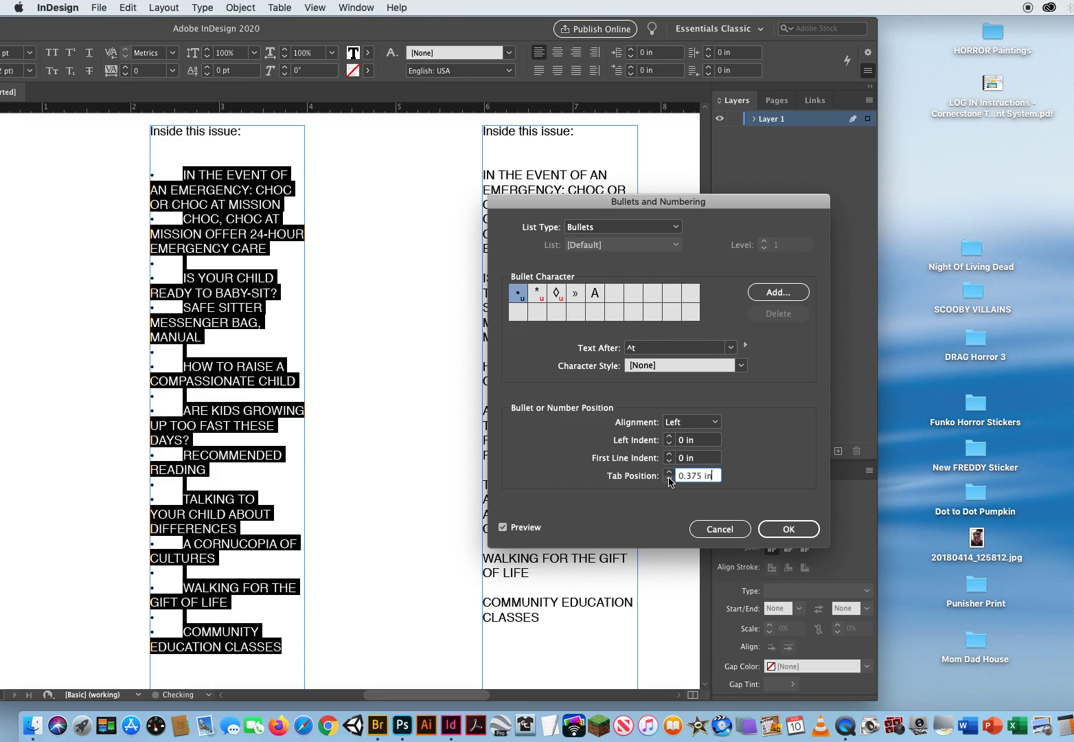
pyautogui.click(669, 479)
pyautogui.click(669, 479)
pyautogui.click(669, 480)
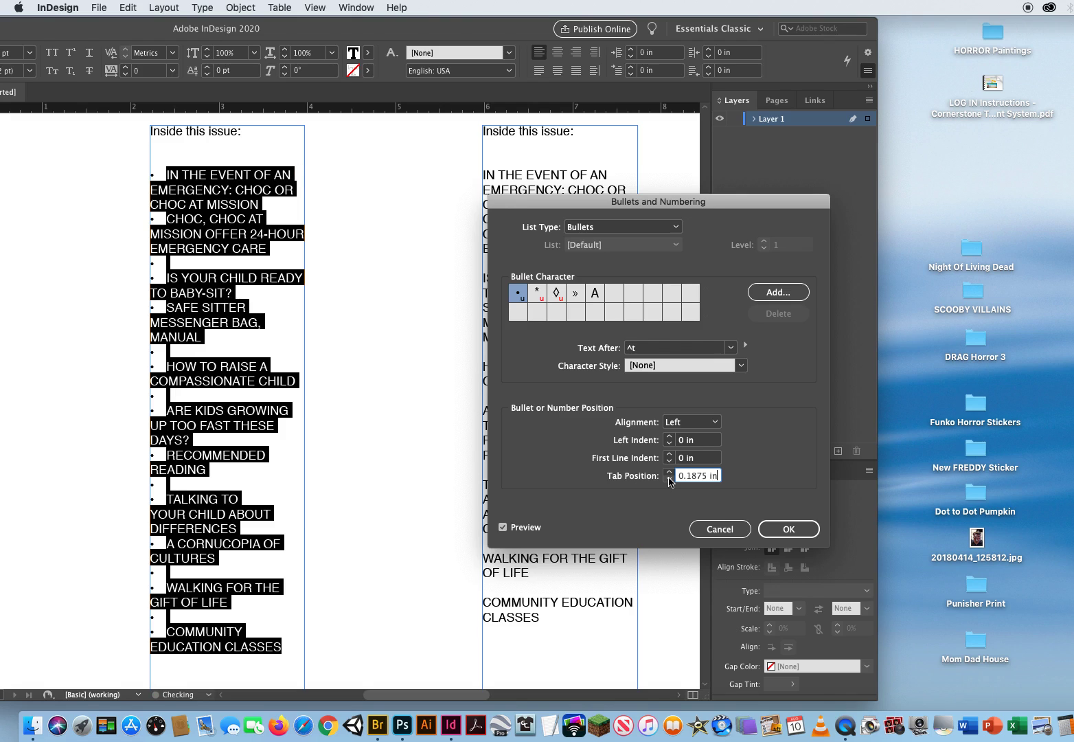
pyautogui.click(669, 480)
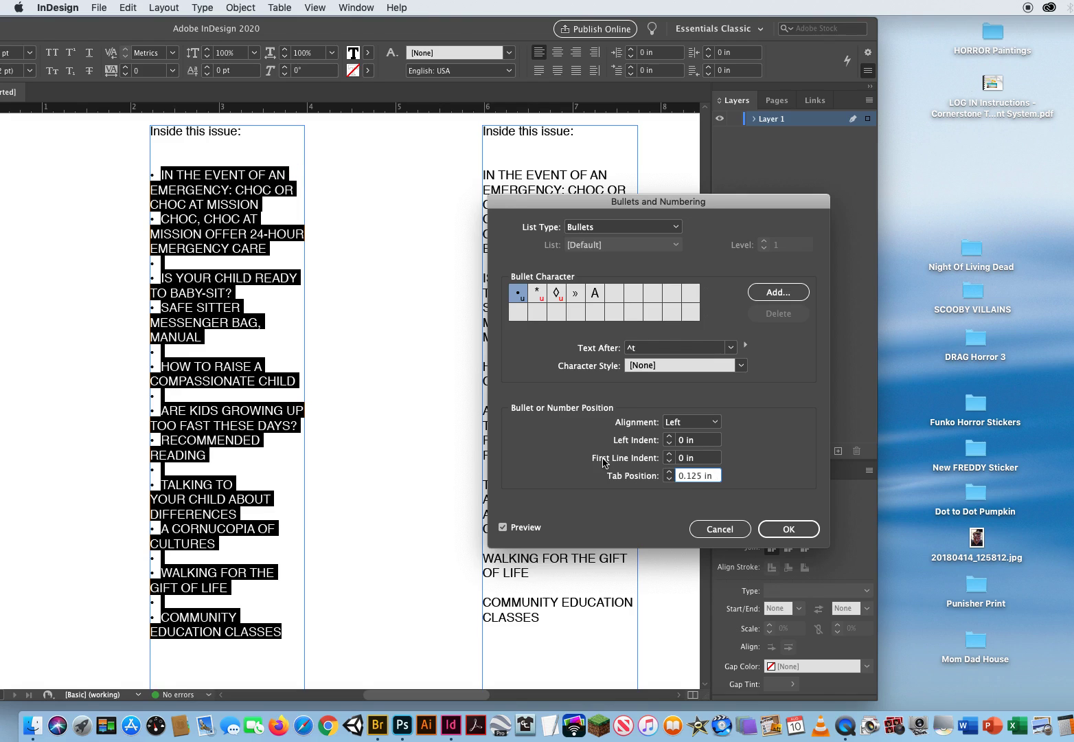
# Try increasing the bullet list's left indent to 0.1875 in and return it to 0 in.
pyautogui.click(670, 437)
pyautogui.click(670, 438)
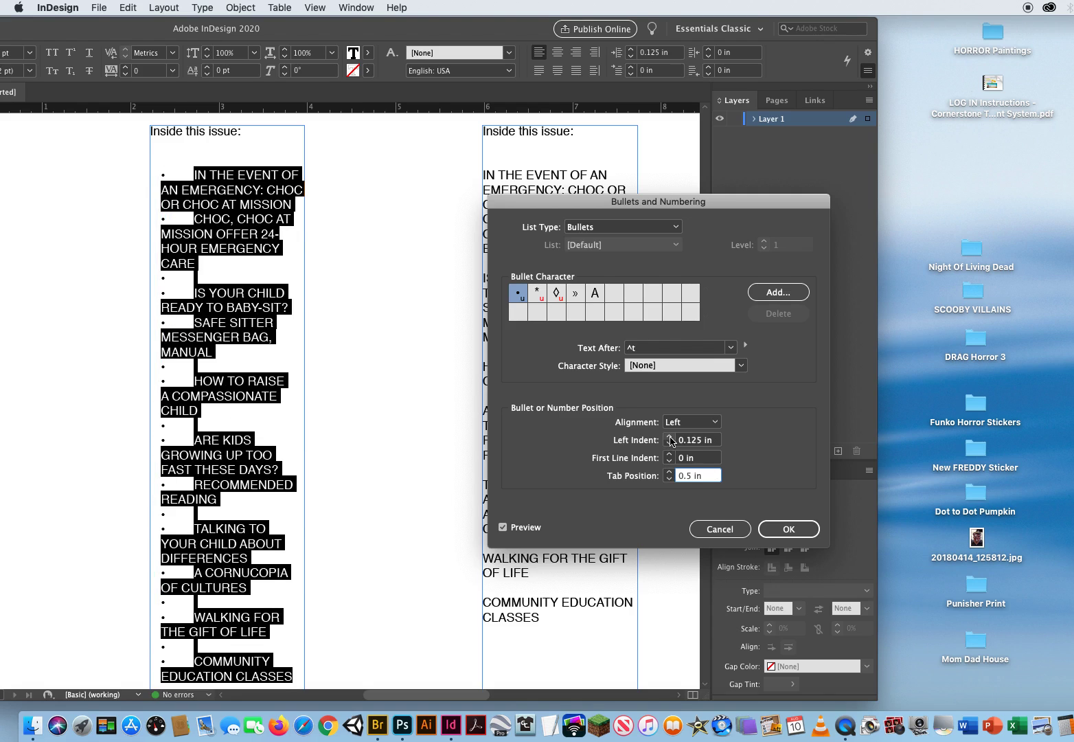
pyautogui.click(670, 438)
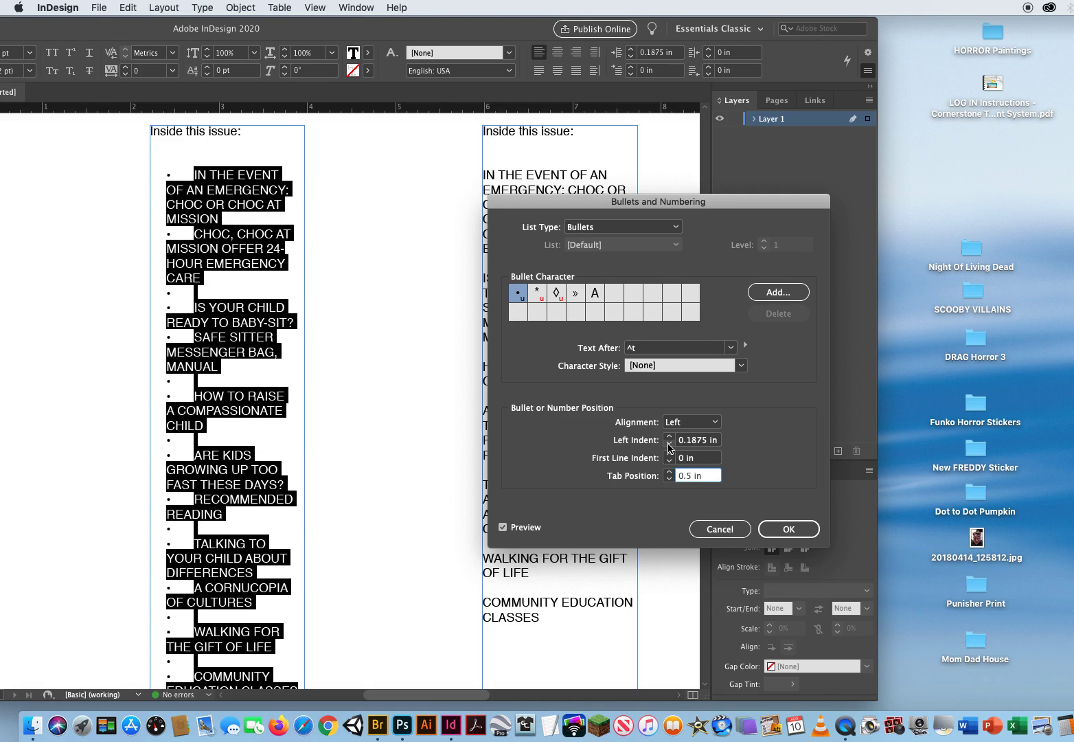
pyautogui.click(669, 445)
pyautogui.click(670, 445)
pyautogui.click(670, 445)
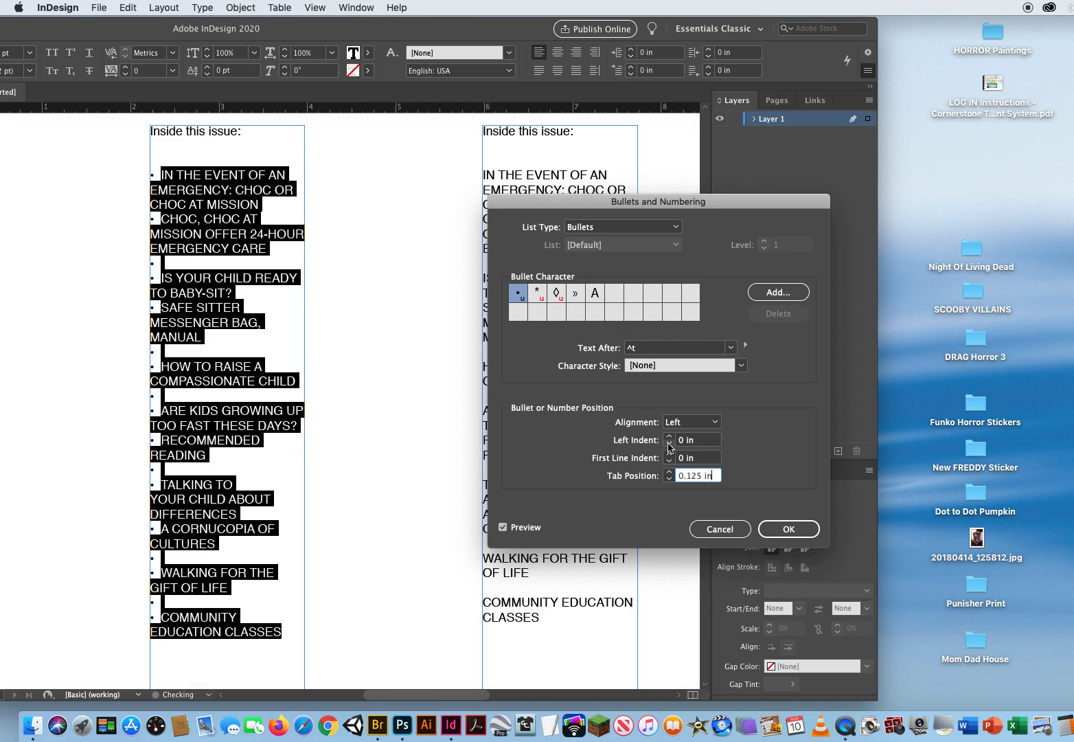
# Try increasing the bullet list's first line indent to 0.125 in and return it to 0 in.
pyautogui.click(670, 454)
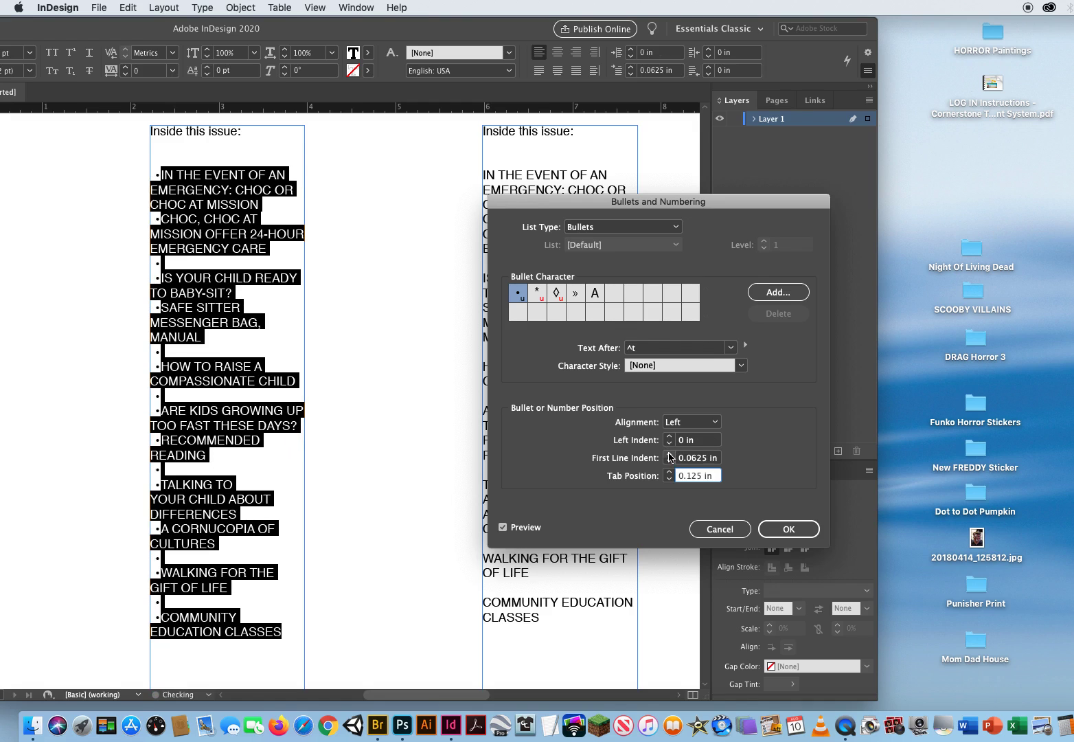
pyautogui.click(670, 455)
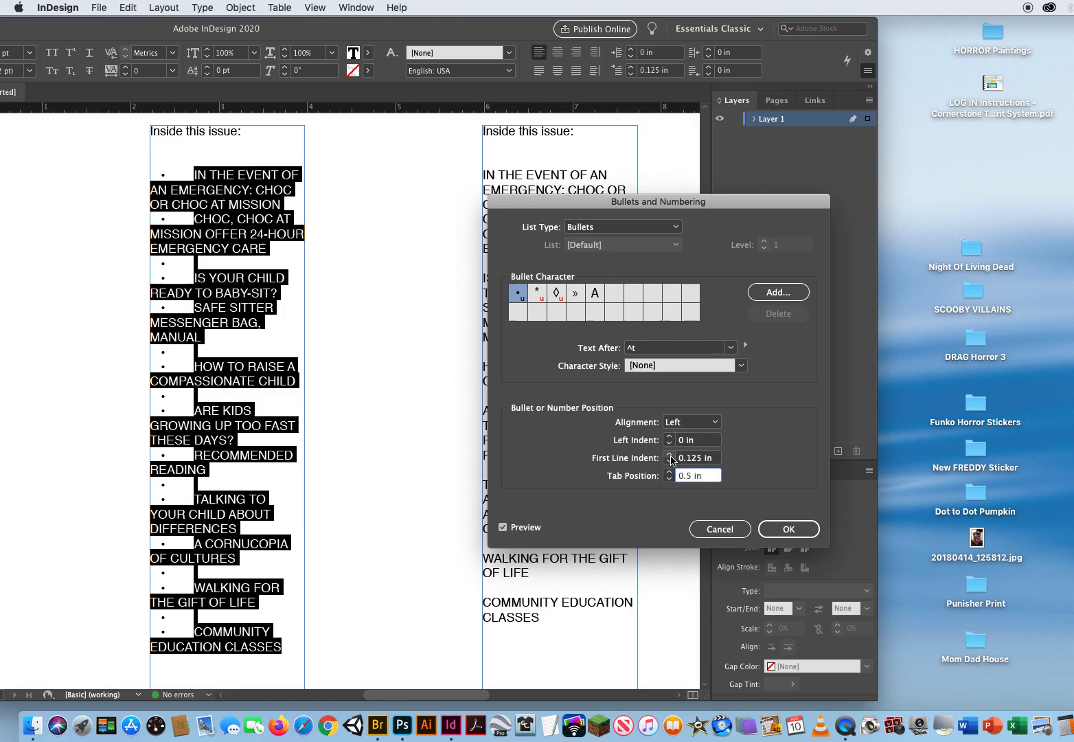
pyautogui.click(670, 461)
pyautogui.click(669, 462)
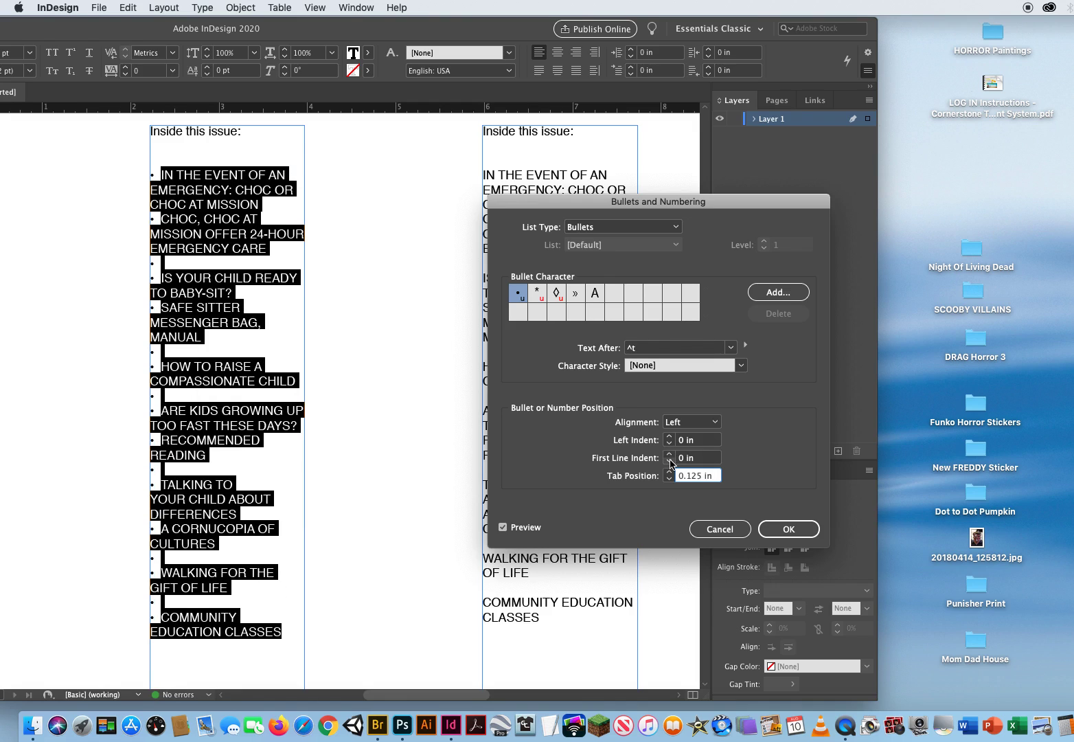
# Set the bullet list's tab position to 0.25 in, apply the list settings and deselect the text.
pyautogui.click(670, 472)
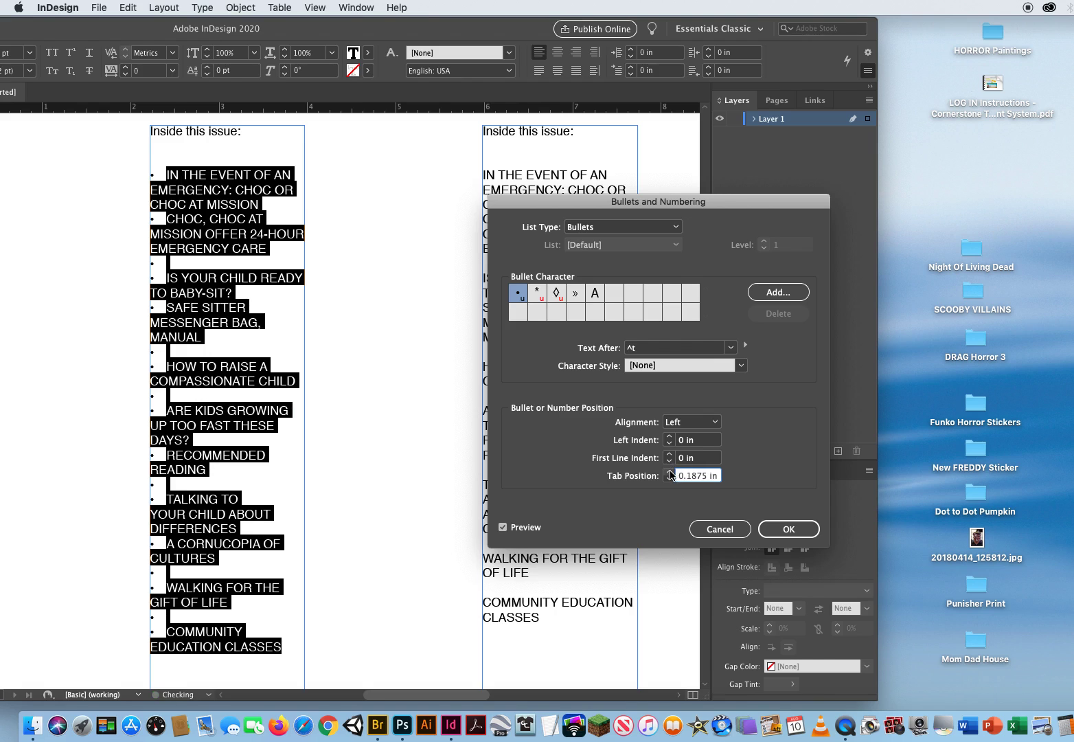
pyautogui.click(670, 472)
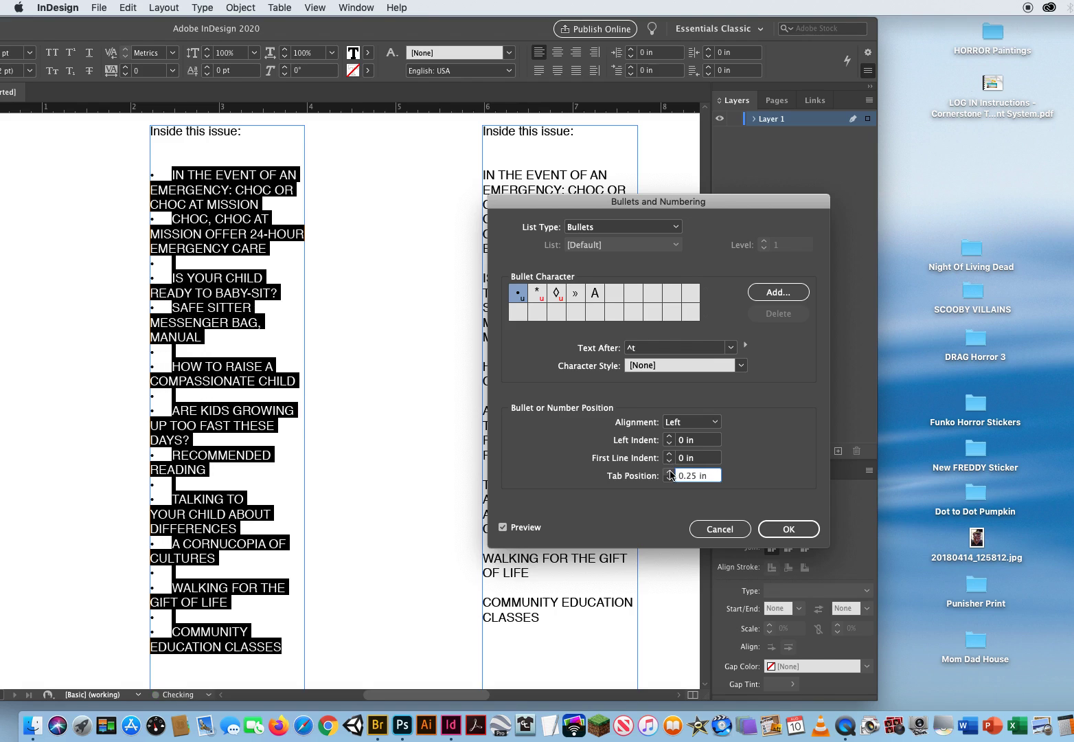
pyautogui.click(783, 530)
pyautogui.click(344, 351)
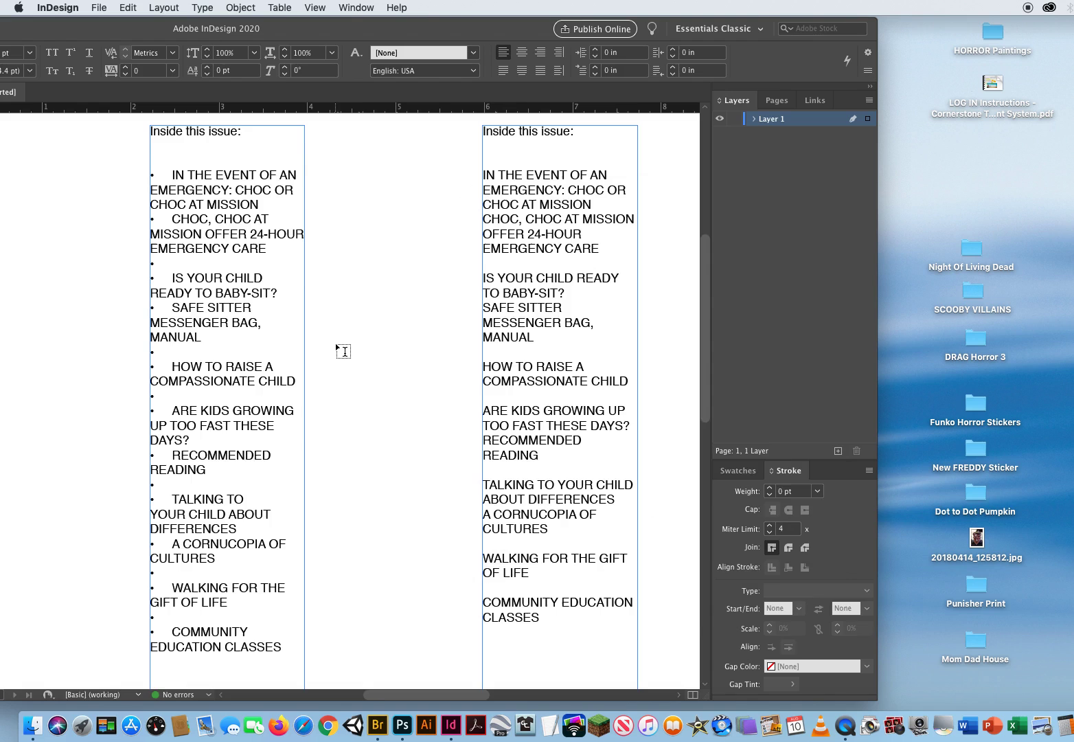
pyautogui.doubleClick(129, 36)
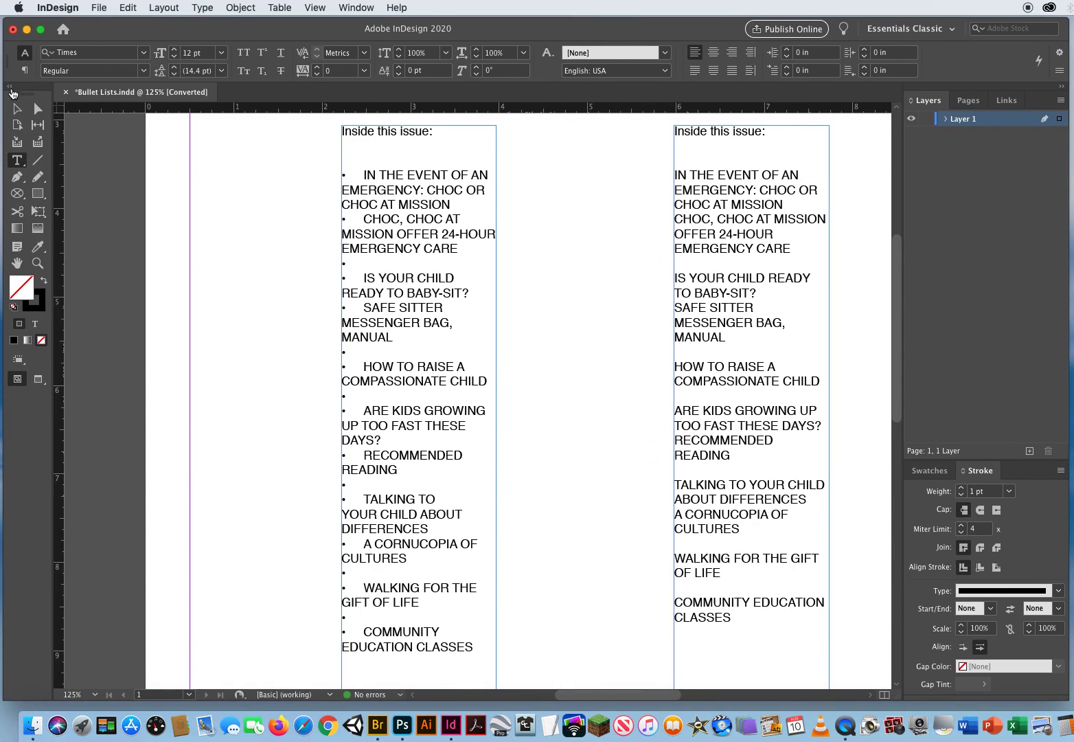
# Preview the page without frame edges and guides, and return to the normal view.
pyautogui.click(18, 109)
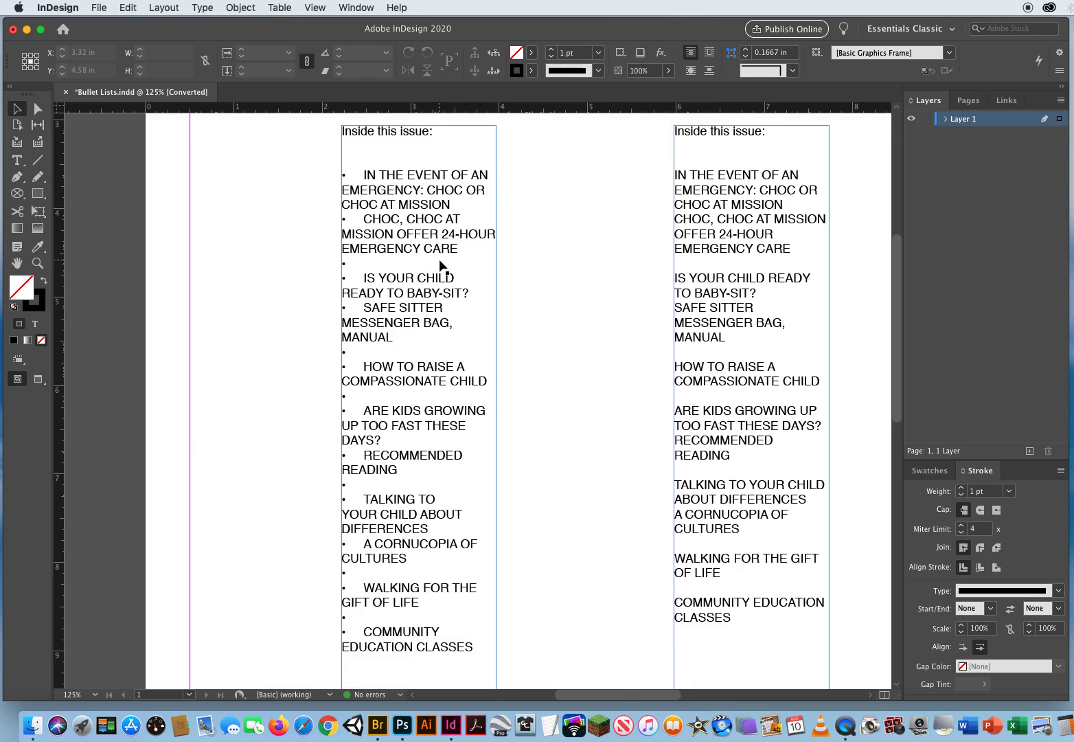
pyautogui.click(17, 160)
pyautogui.click(389, 263)
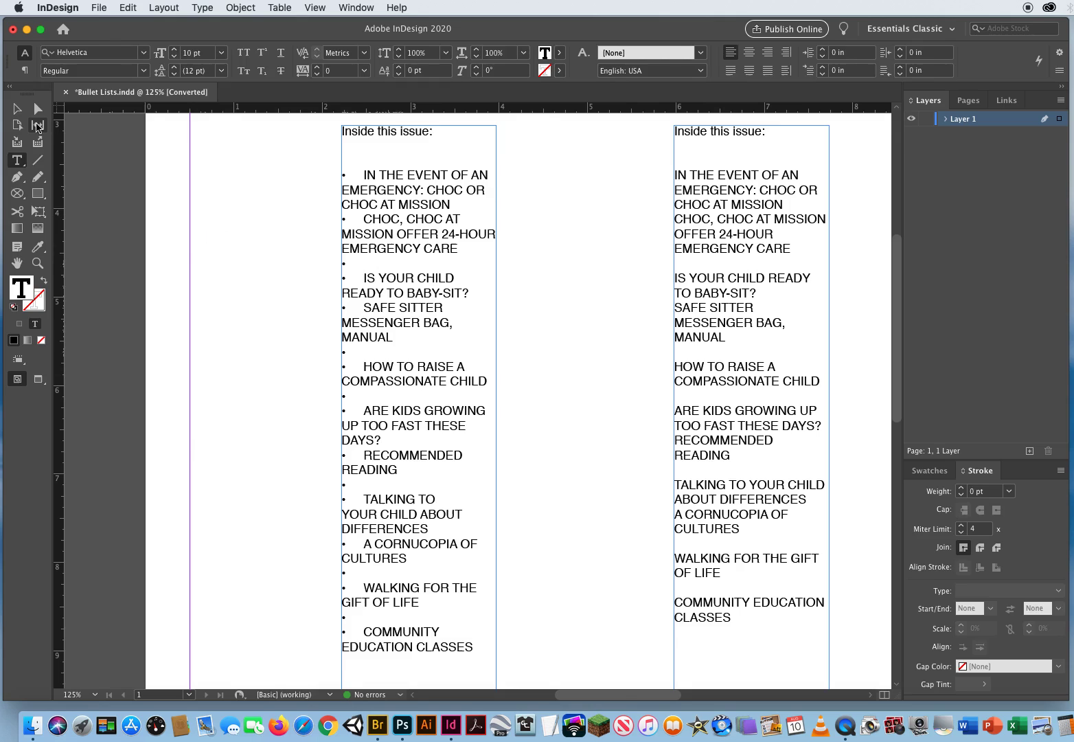
pyautogui.click(17, 108)
pyautogui.click(235, 232)
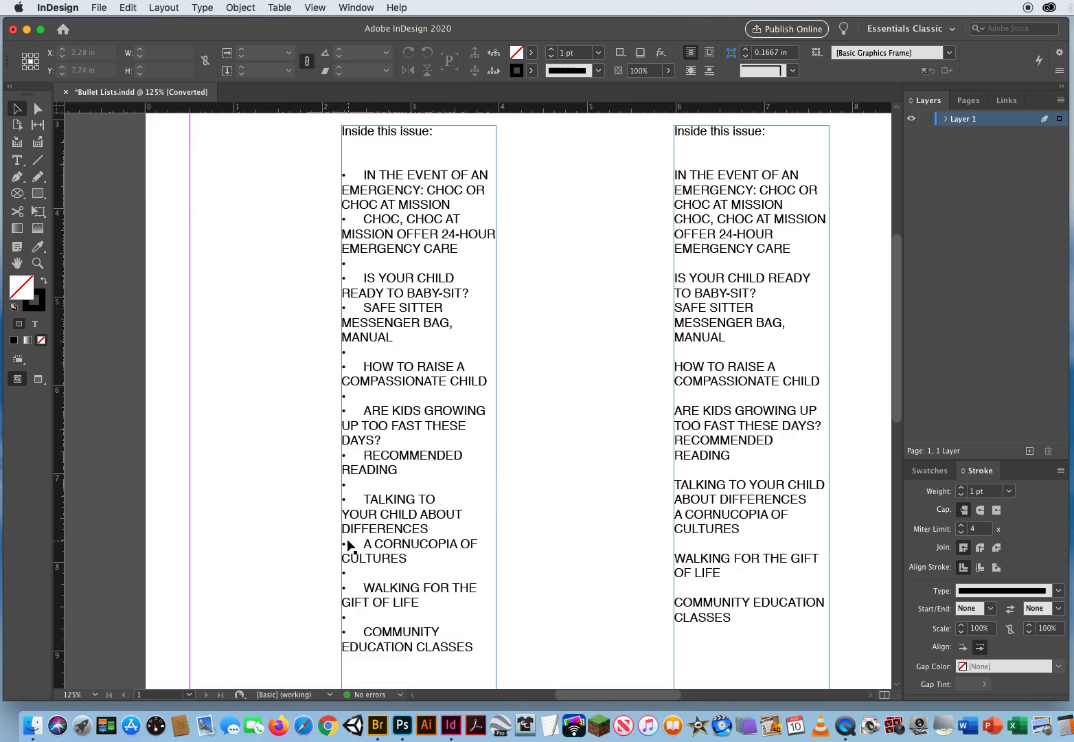
pyautogui.press('w')
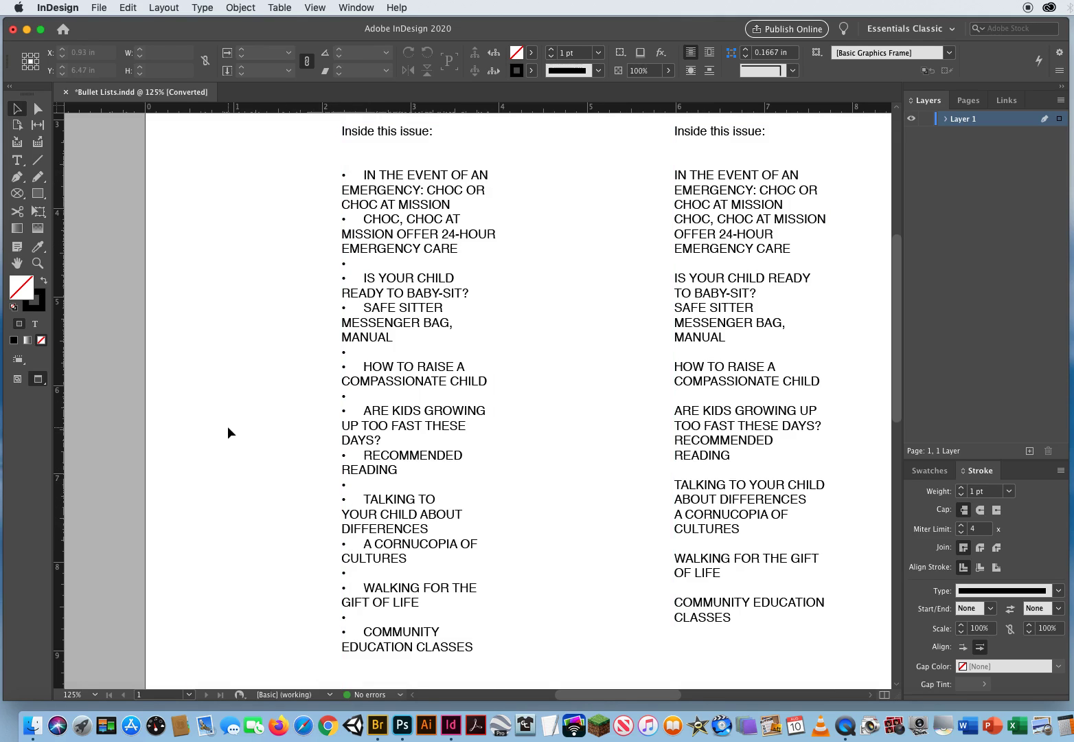
pyautogui.press('w')
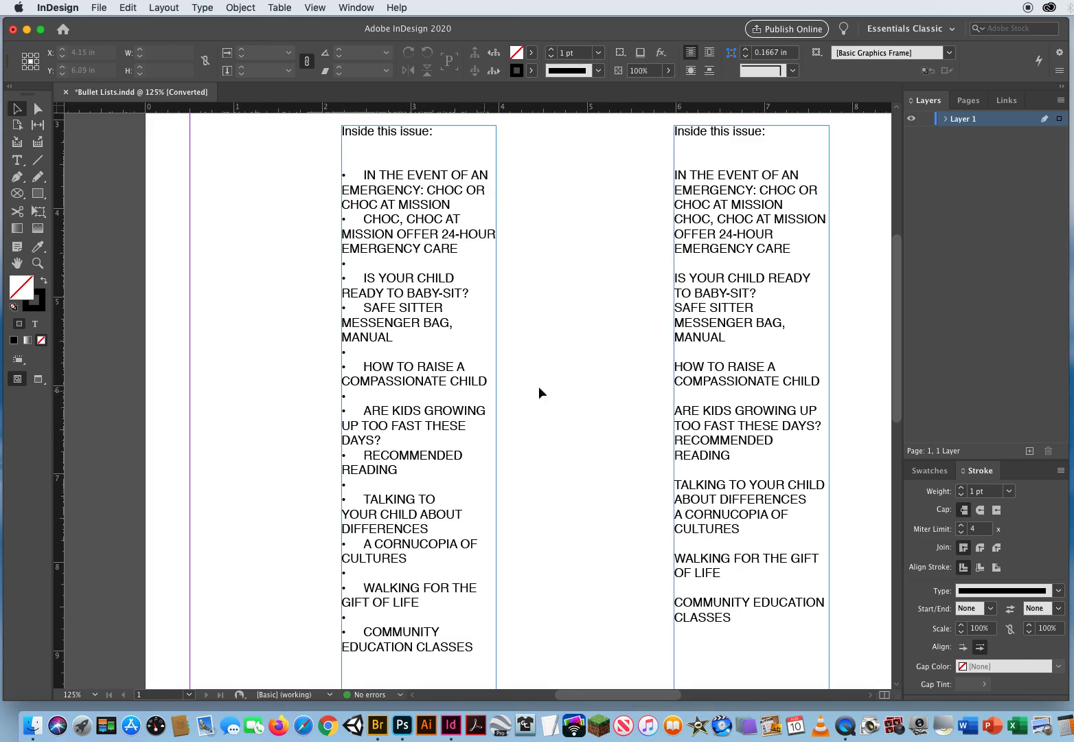
# Try merging the "CHOC, CHOC AT MISSION" entry in the second column with the entry above, and split them again.
pyautogui.moveTo(538, 386); pyautogui.dragTo(299, 387)
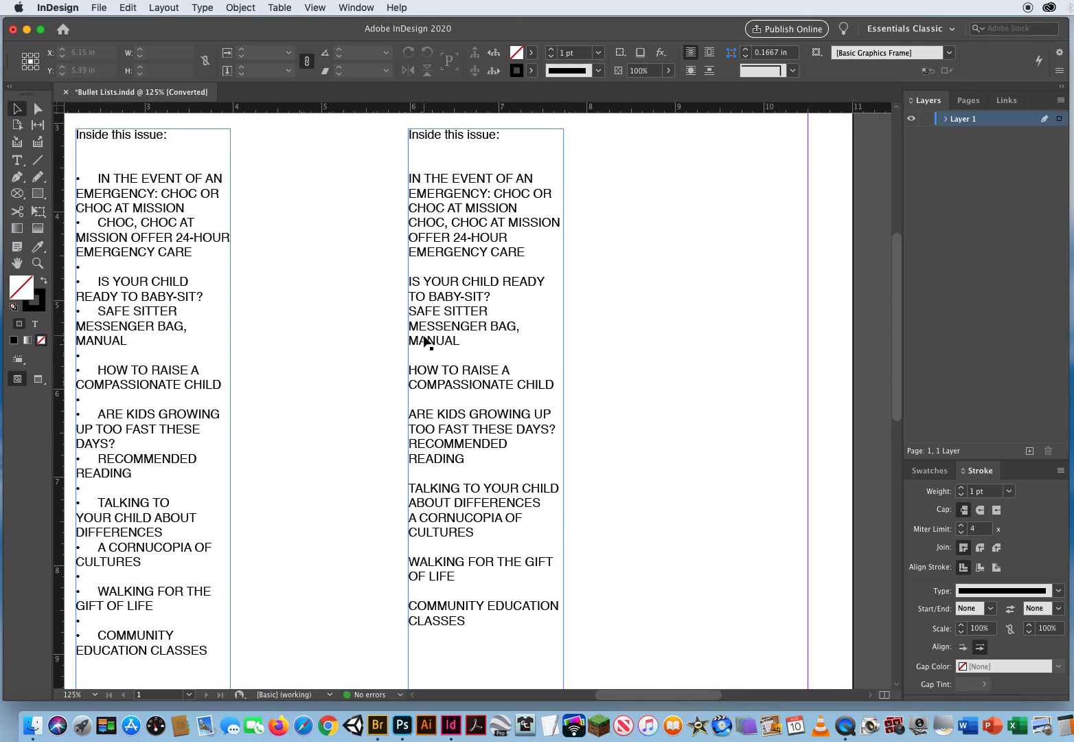
pyautogui.click(17, 160)
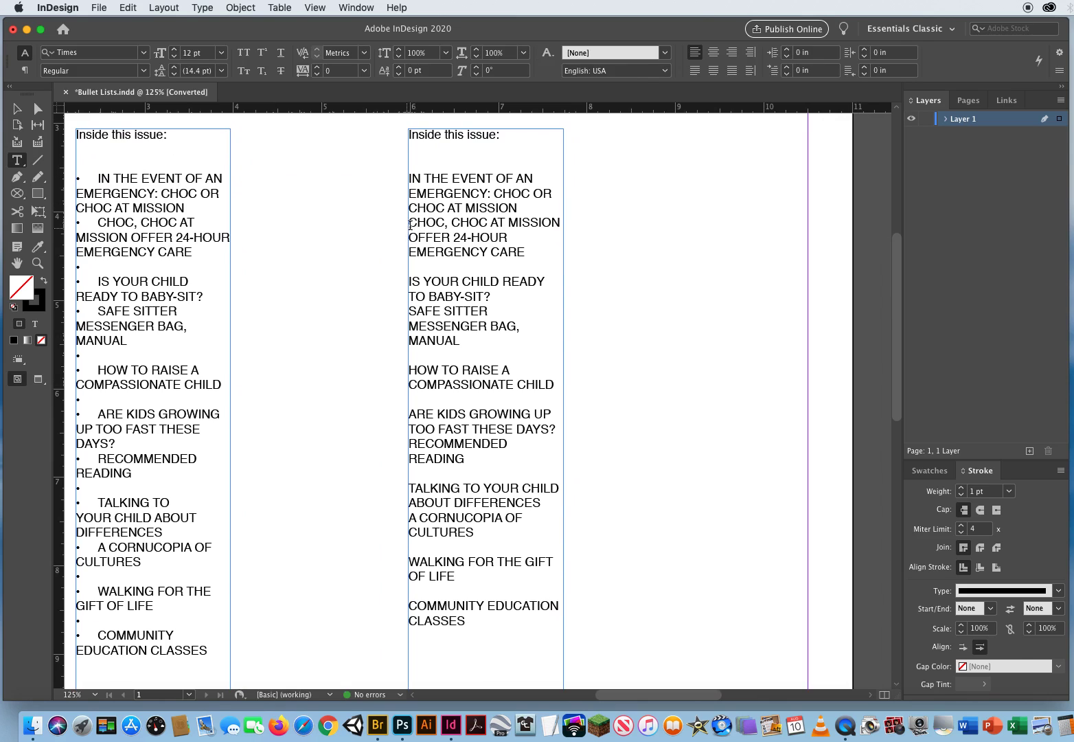
pyautogui.click(349, 360)
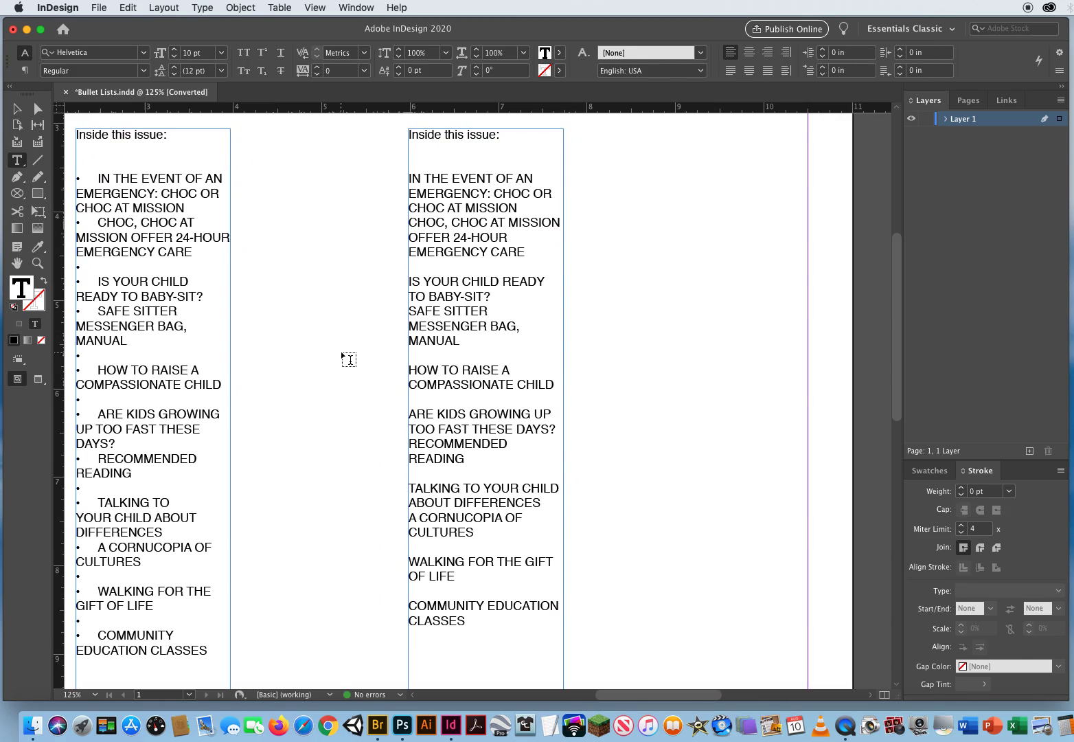
pyautogui.press('BackSpace')
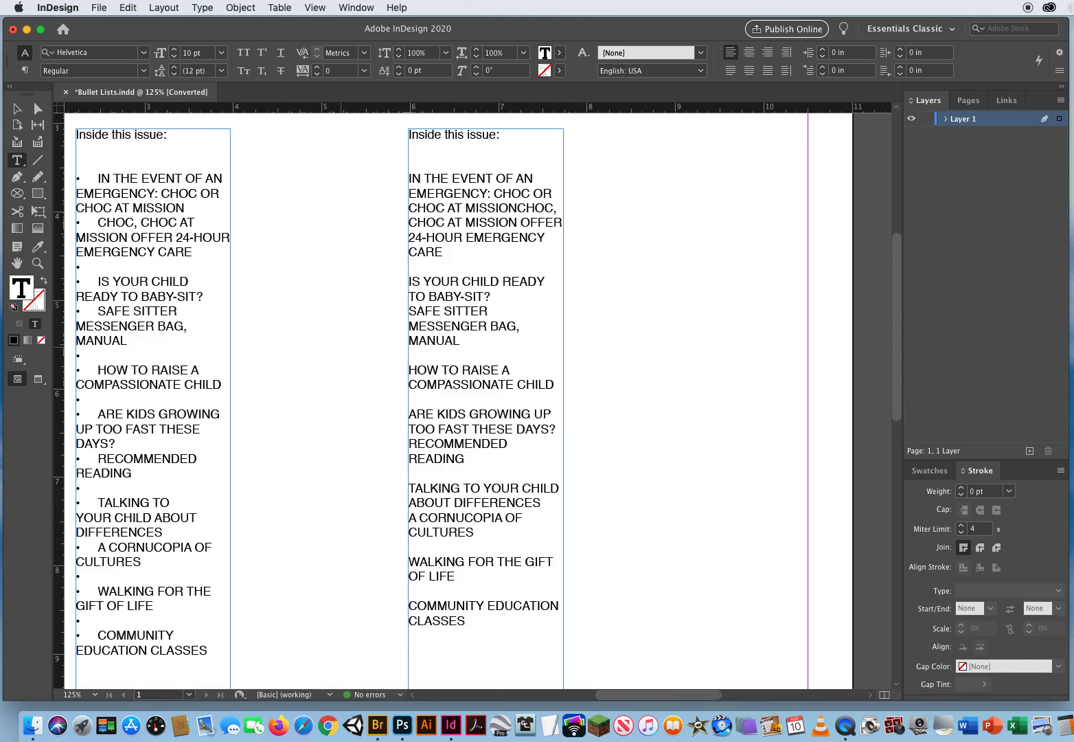
pyautogui.press('Return')
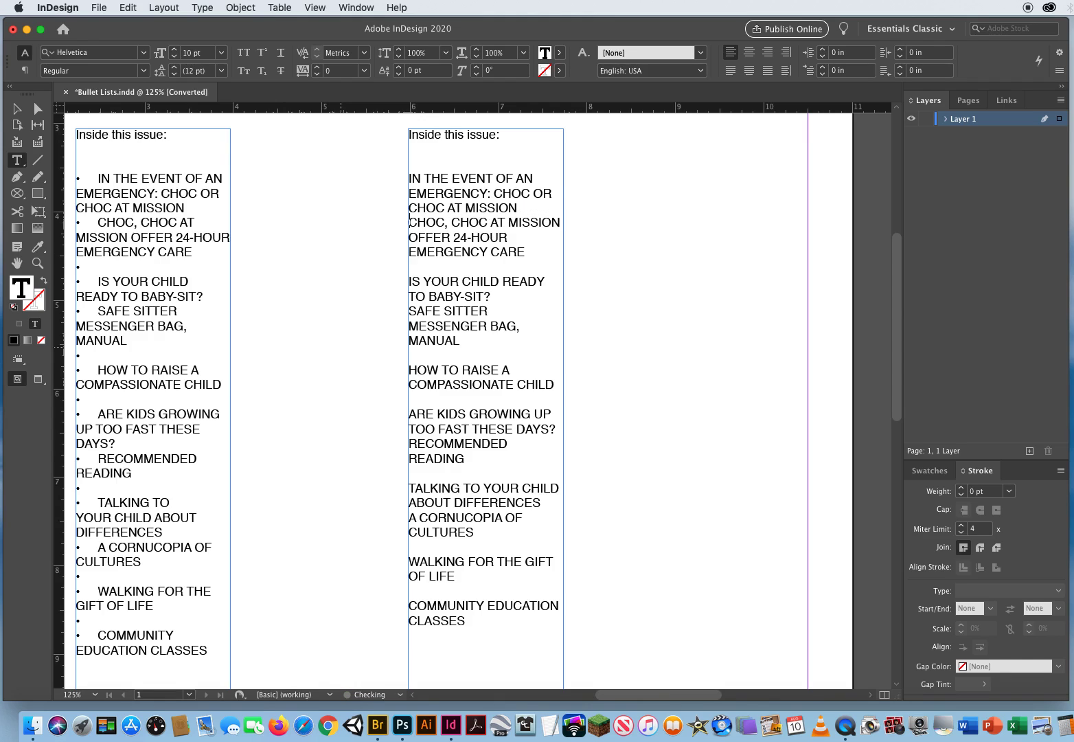
# Delete the blank lines between the entries in the second column, from "EMERGENCY CARE" down to "COMMUNITY EDUCATION CLASSES".
pyautogui.click(416, 267)
pyautogui.press('BackSpace')
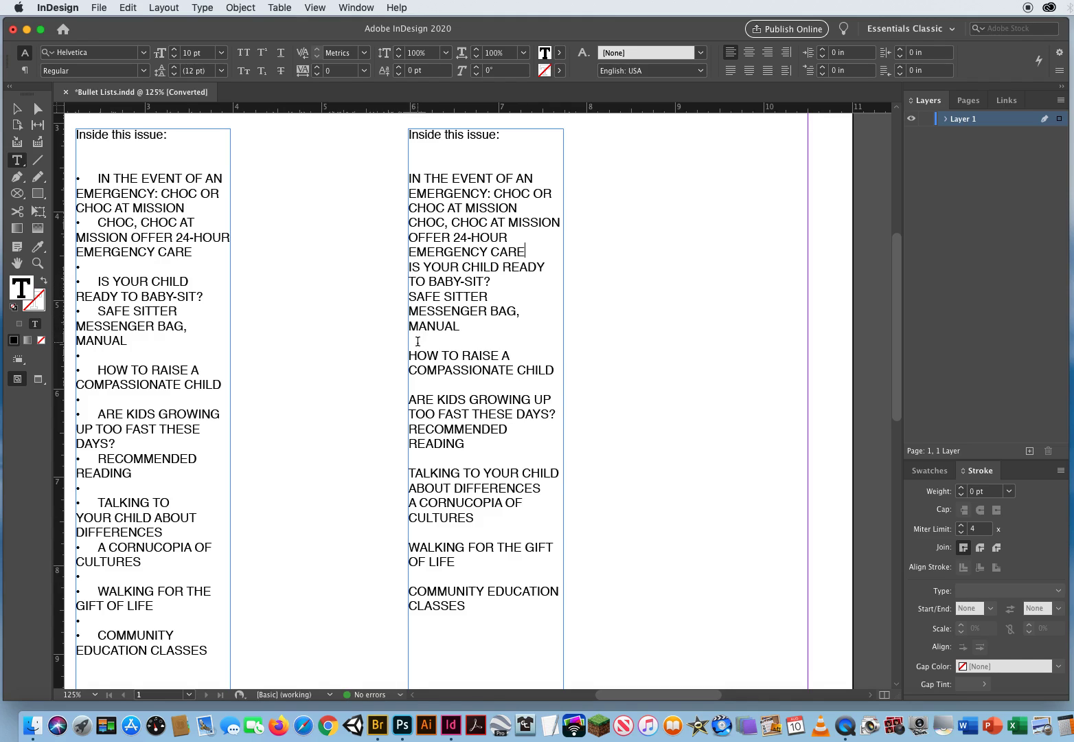
pyautogui.press('BackSpace')
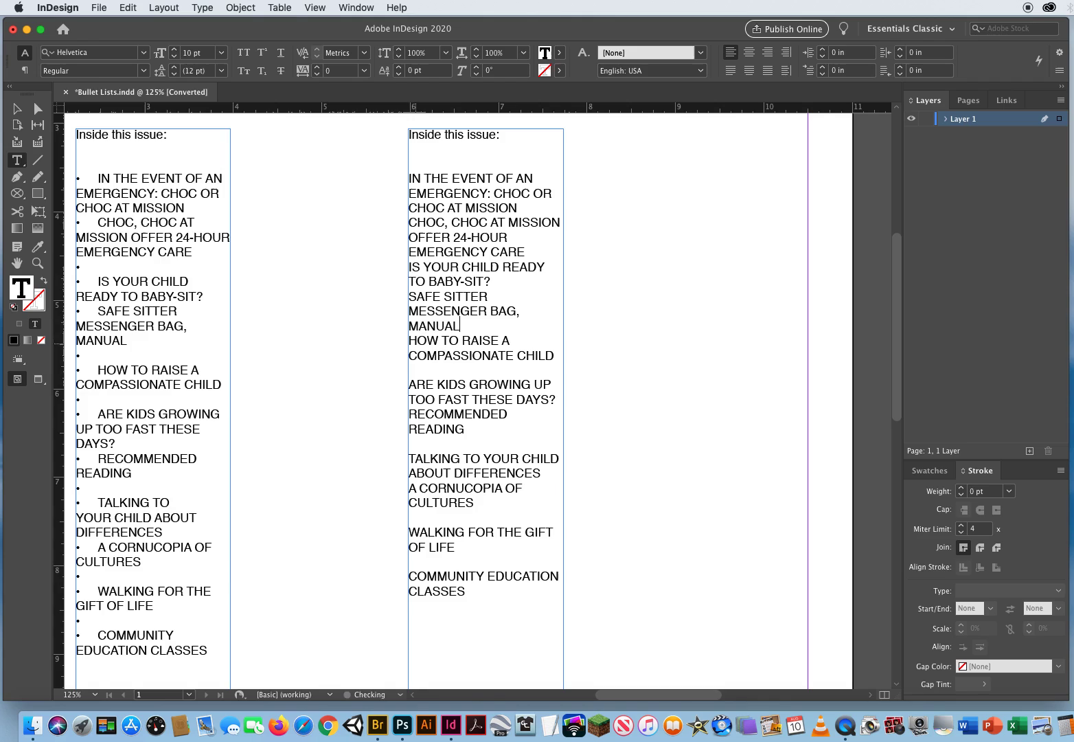
pyautogui.click(417, 371)
pyautogui.press('BackSpace')
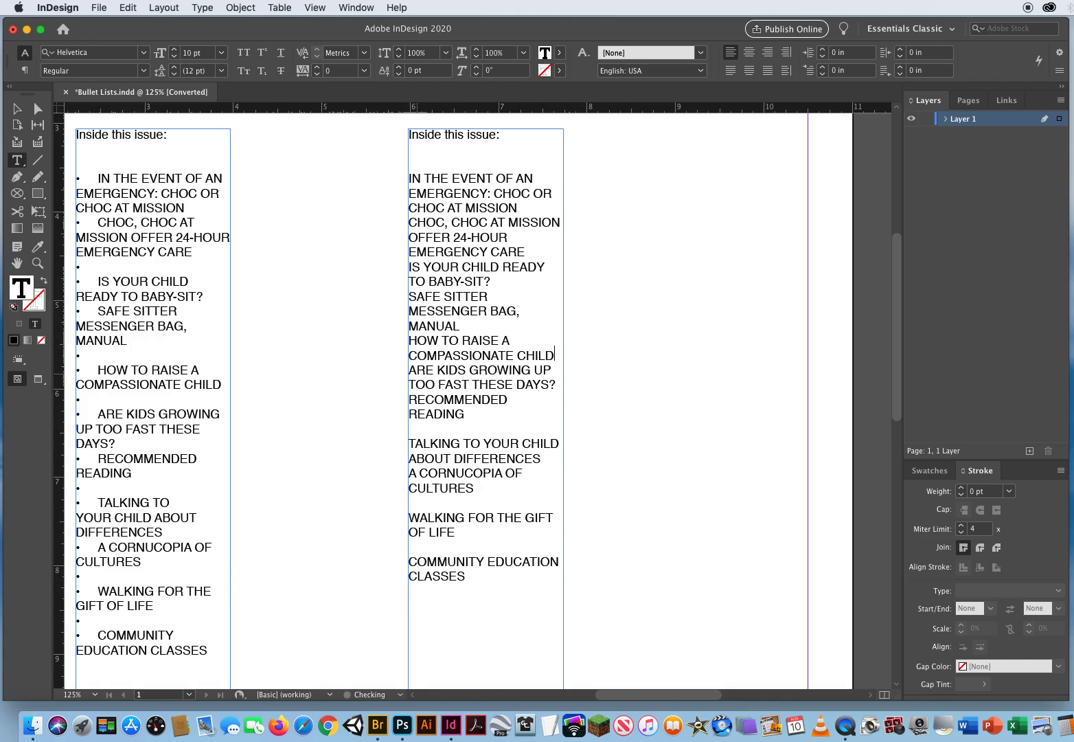
pyautogui.press('BackSpace')
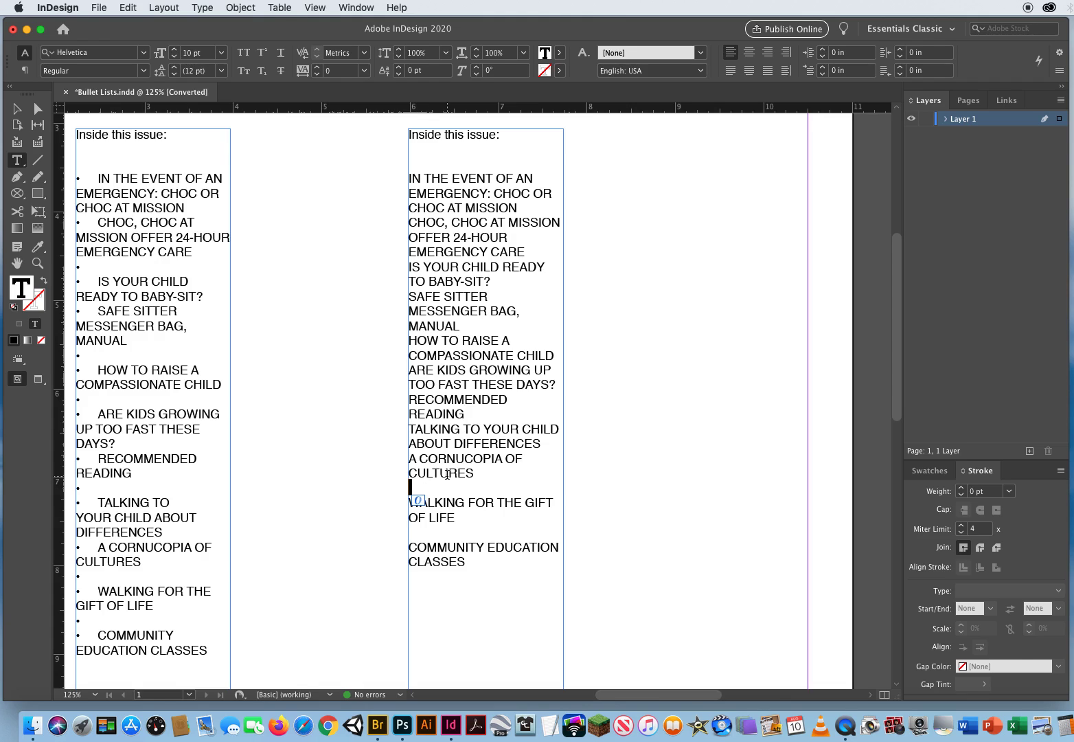
pyautogui.press('BackSpace')
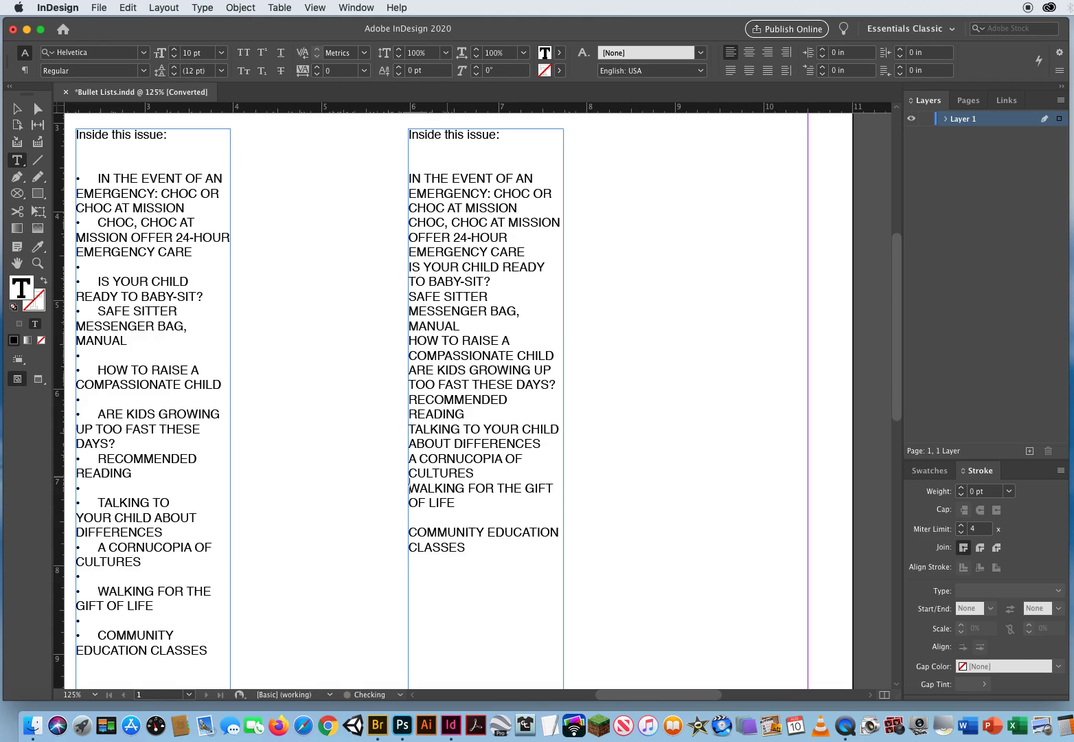
pyautogui.click(416, 518)
pyautogui.press('BackSpace')
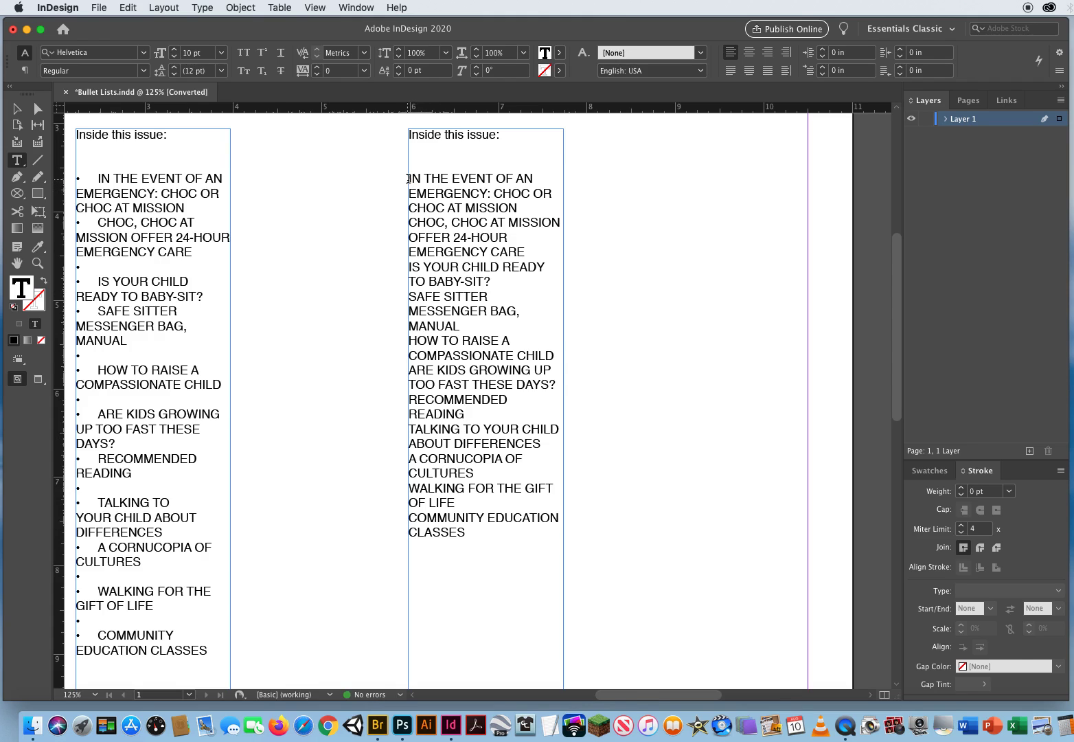
# Apply the Bullets list type to all entries under "Inside this issue:" in the second column.
pyautogui.moveTo(408, 179); pyautogui.dragTo(659, 576)
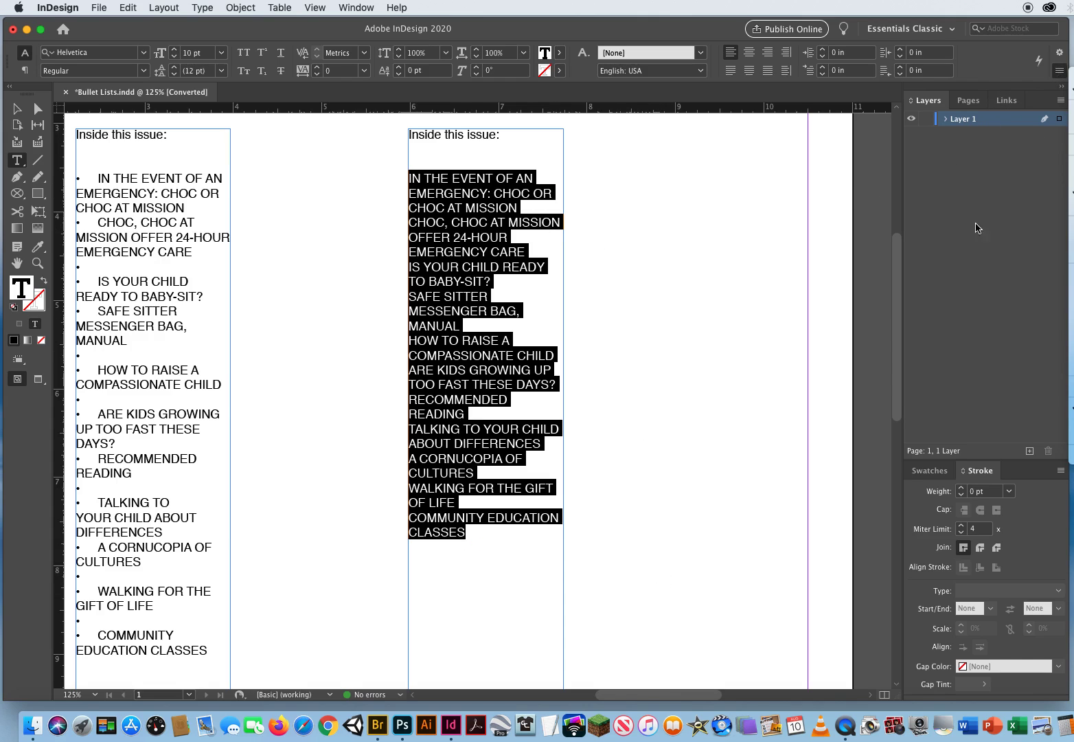
pyautogui.moveTo(669, 25); pyautogui.dragTo(365, 24)
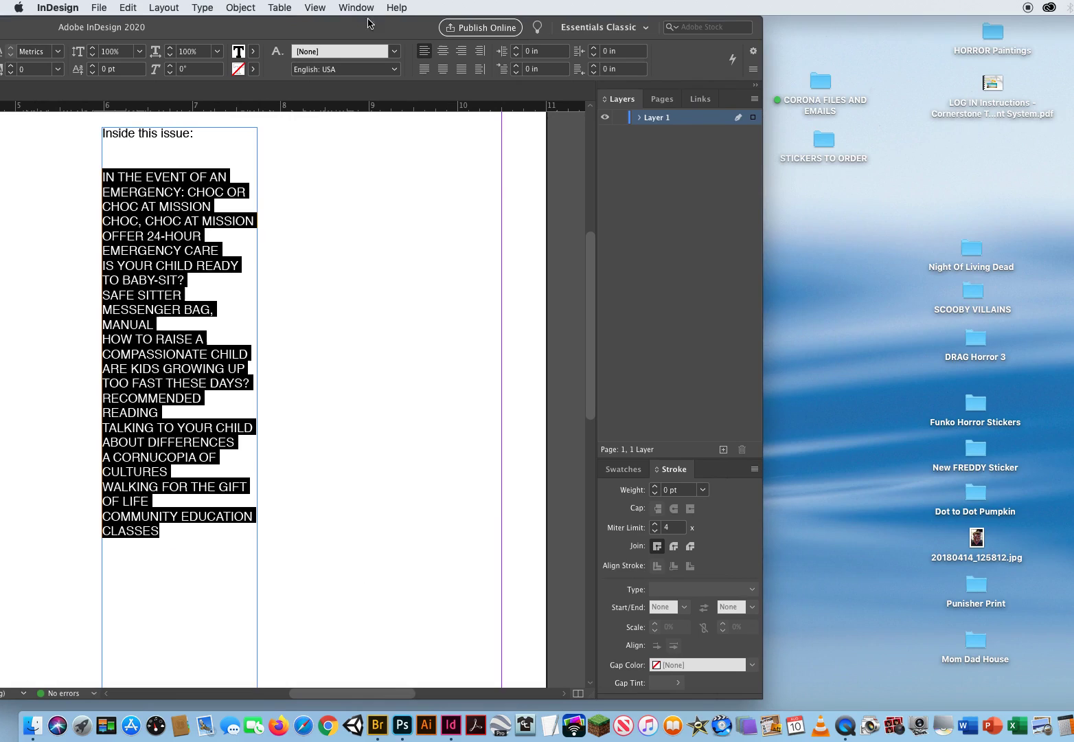
pyautogui.click(754, 71)
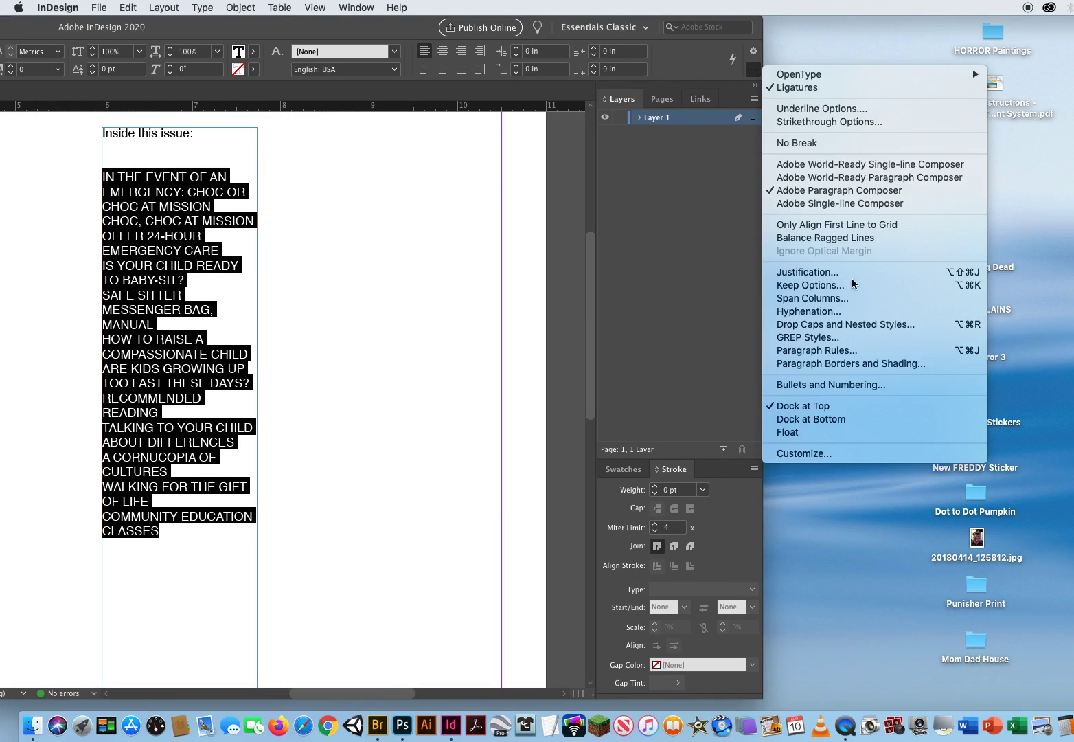
pyautogui.click(830, 386)
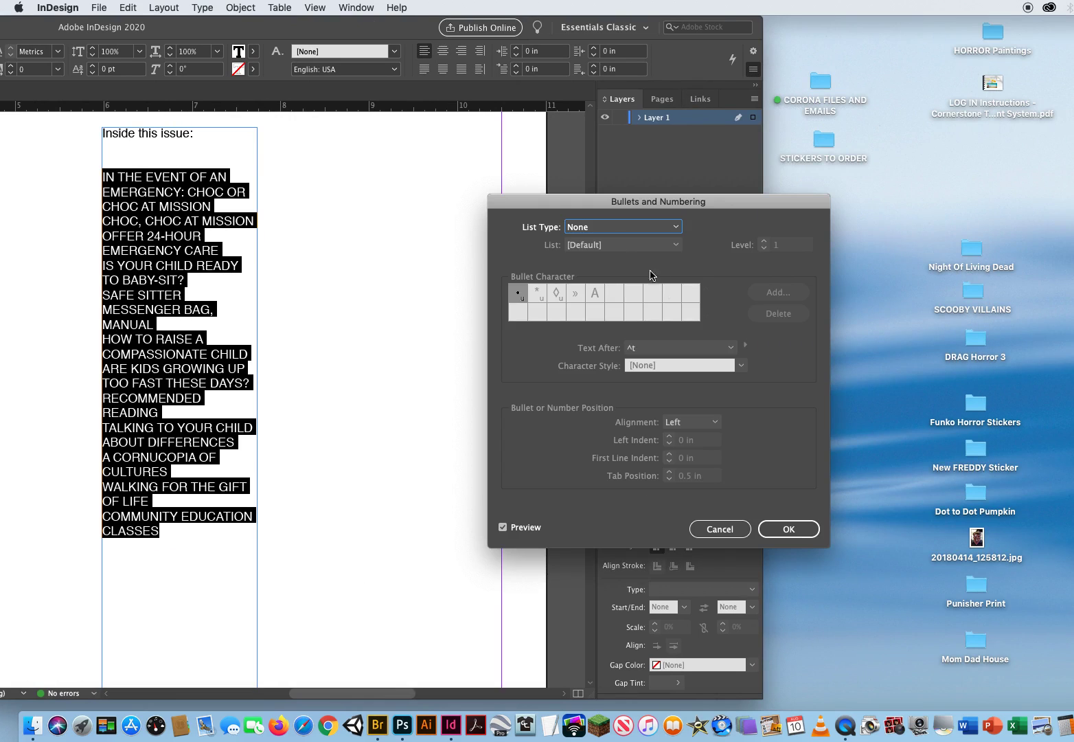
pyautogui.click(607, 229)
pyautogui.click(604, 256)
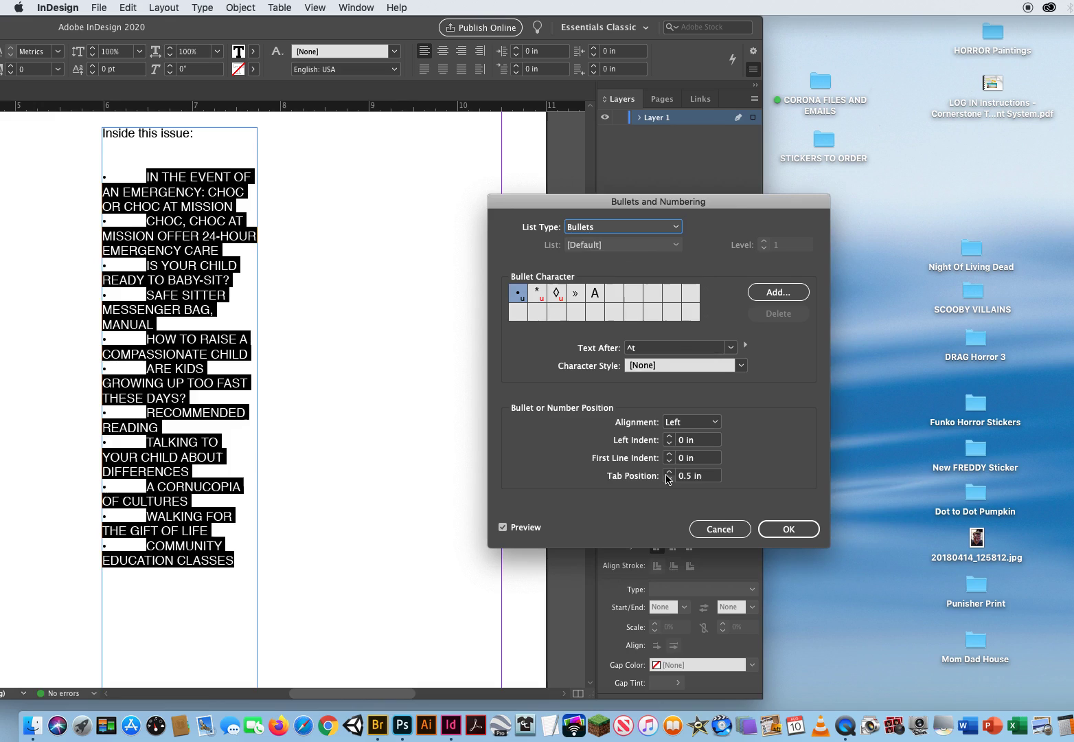
# Try increasing the second column list's left indent to 0.3125 in and return it to 0 in.
pyautogui.click(670, 438)
pyautogui.click(670, 437)
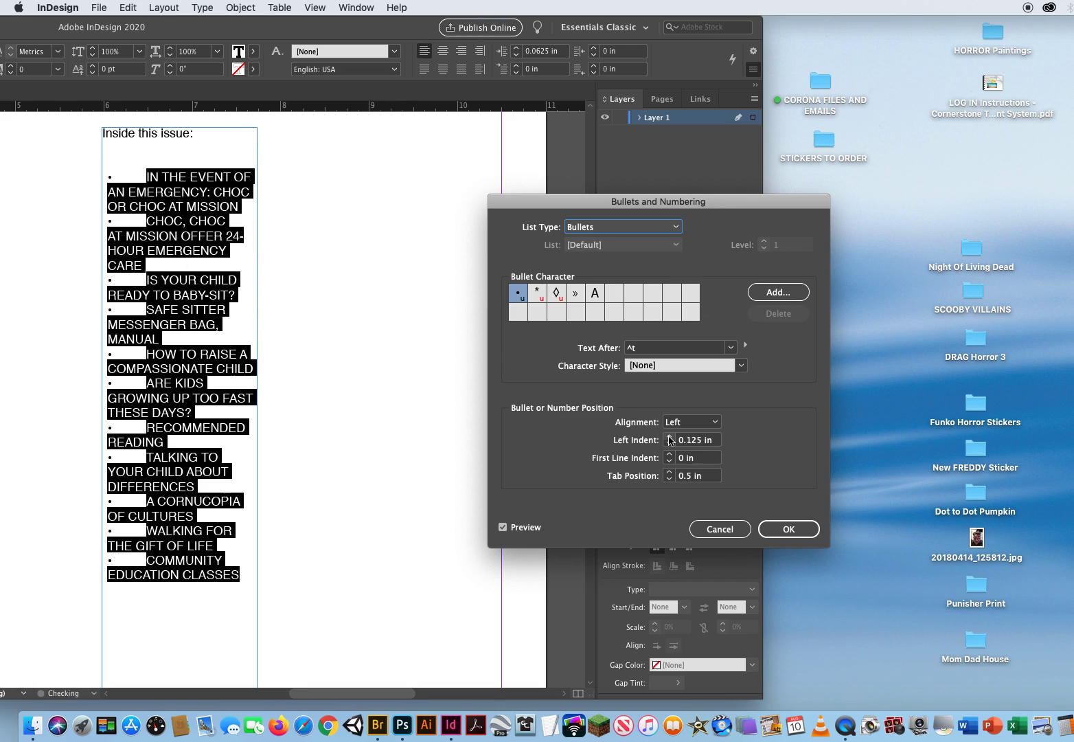
pyautogui.click(670, 438)
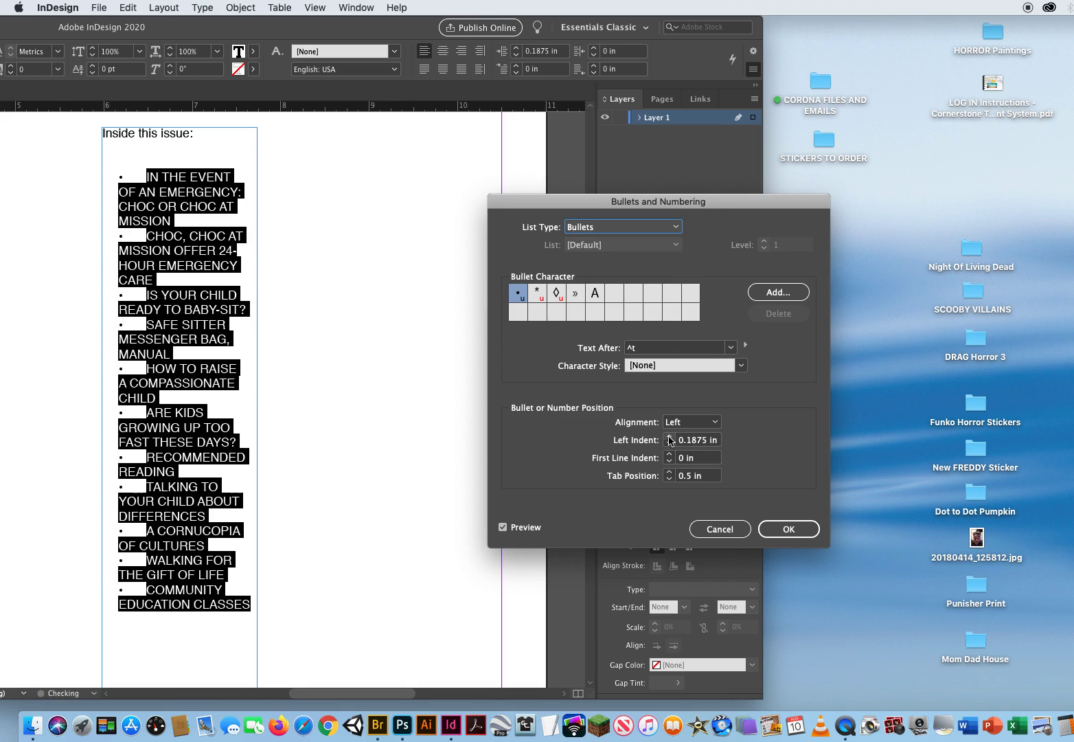
pyautogui.click(670, 437)
pyautogui.click(670, 437)
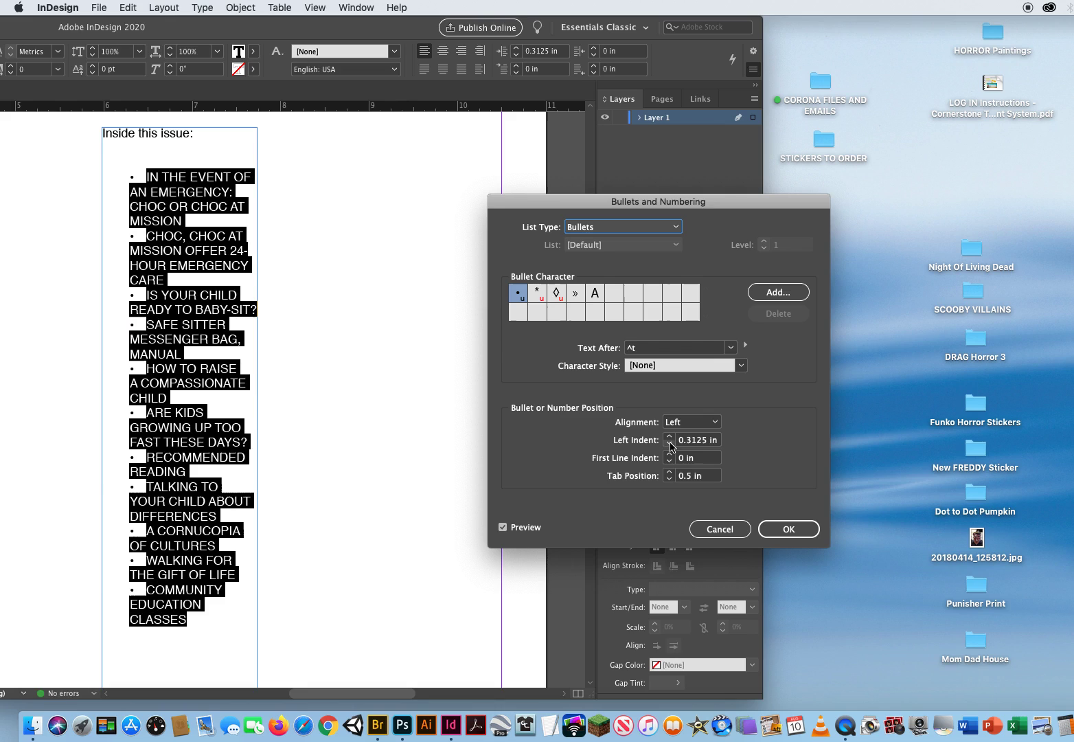
pyautogui.click(671, 444)
pyautogui.click(670, 444)
pyautogui.click(670, 445)
pyautogui.click(671, 444)
pyautogui.click(671, 444)
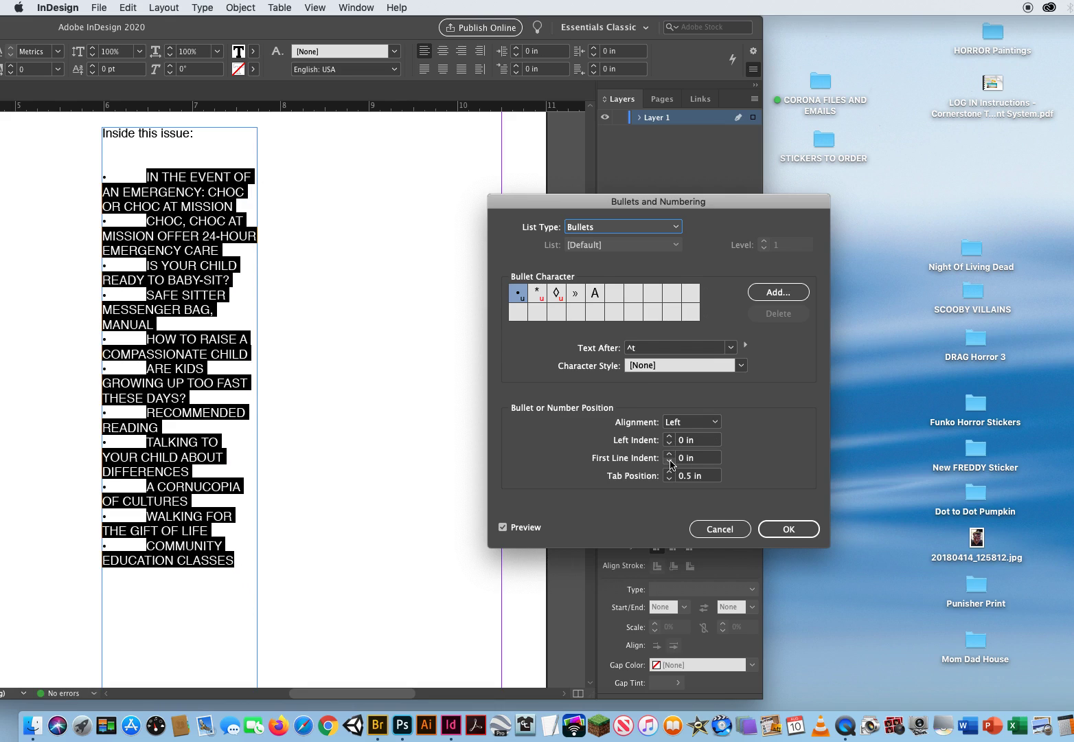
# Try a first line indent of -0.0625 in for the second column's list, and set it to 0.125 in instead.
pyautogui.click(671, 462)
pyautogui.press('Return')
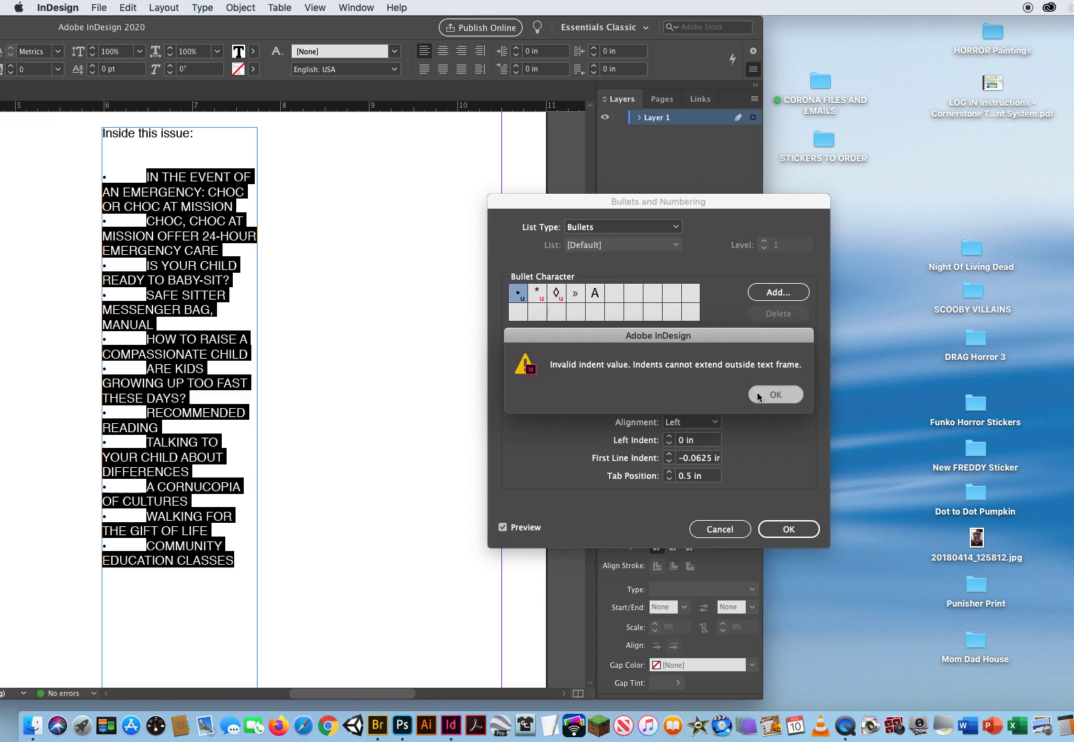
pyautogui.click(670, 456)
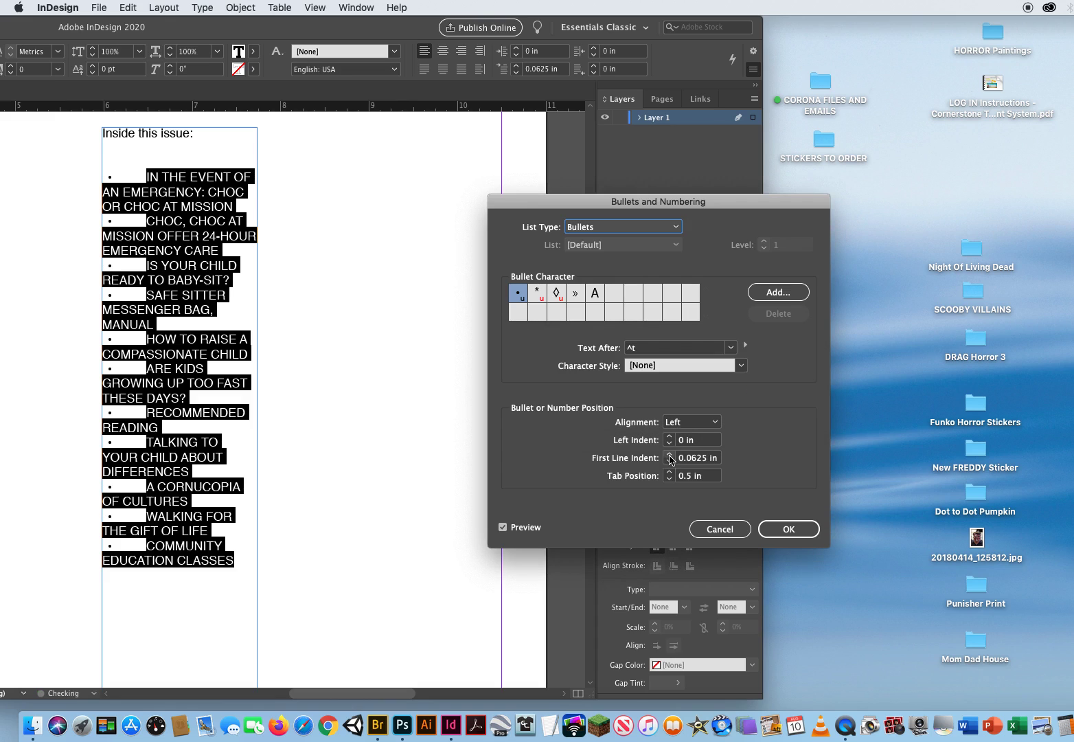
pyautogui.click(670, 455)
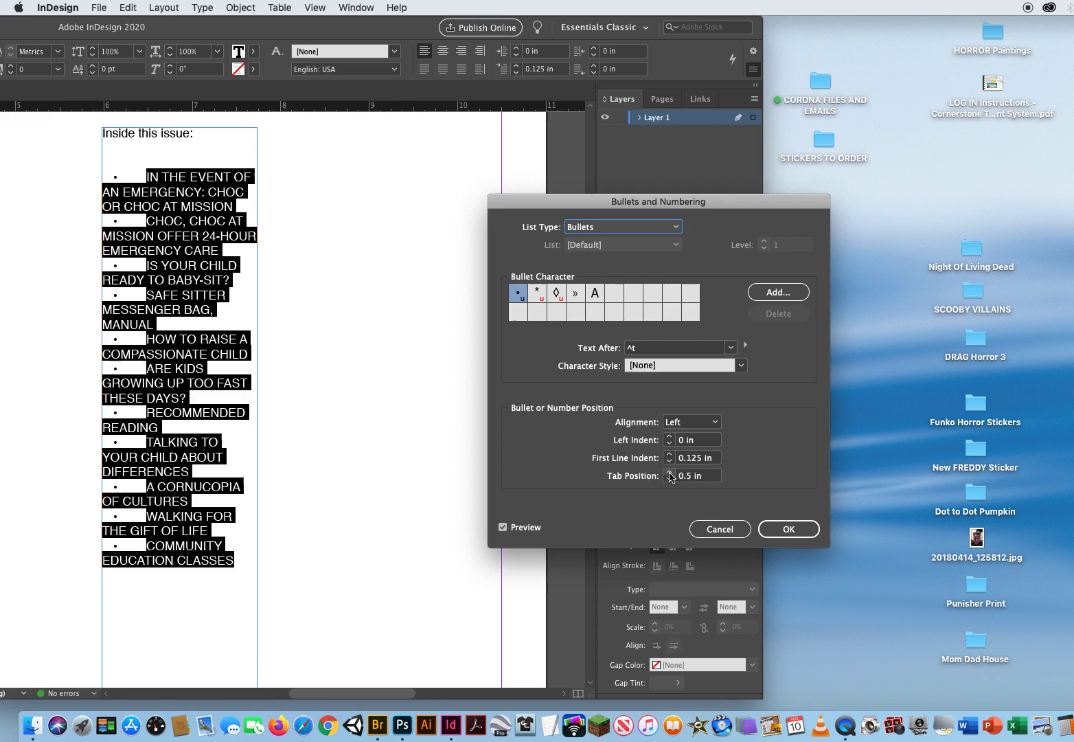
# Reduce the second column list's tab position to 0.25 in.
pyautogui.click(670, 479)
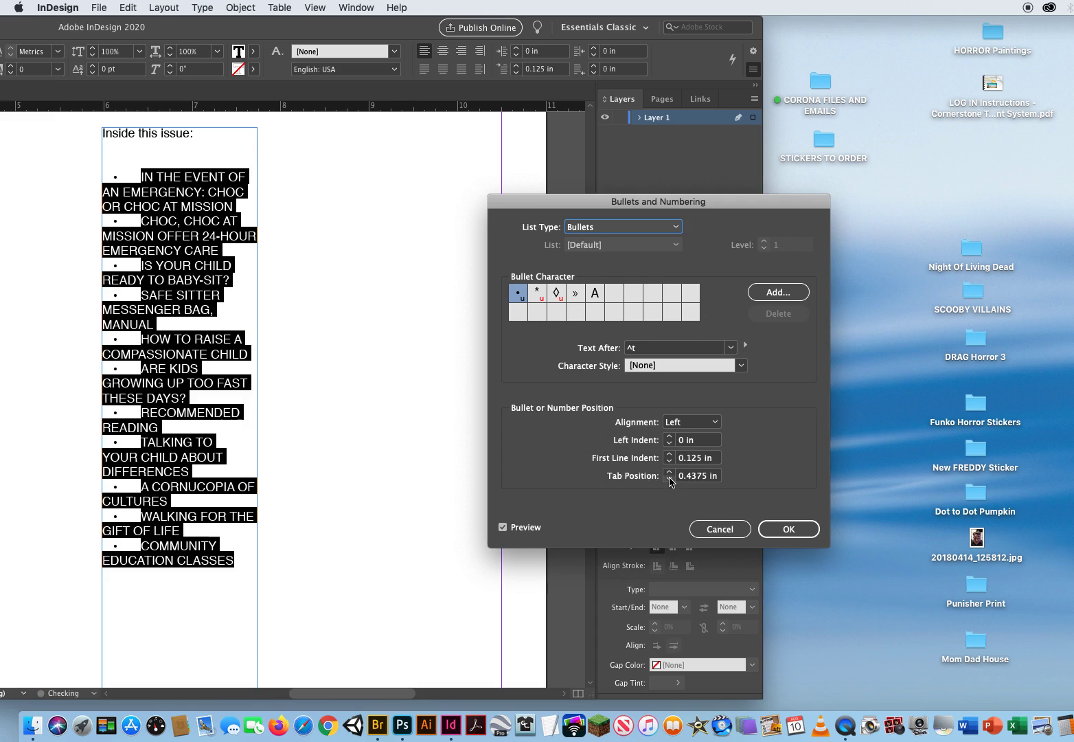
pyautogui.click(670, 479)
pyautogui.click(670, 478)
pyautogui.click(669, 479)
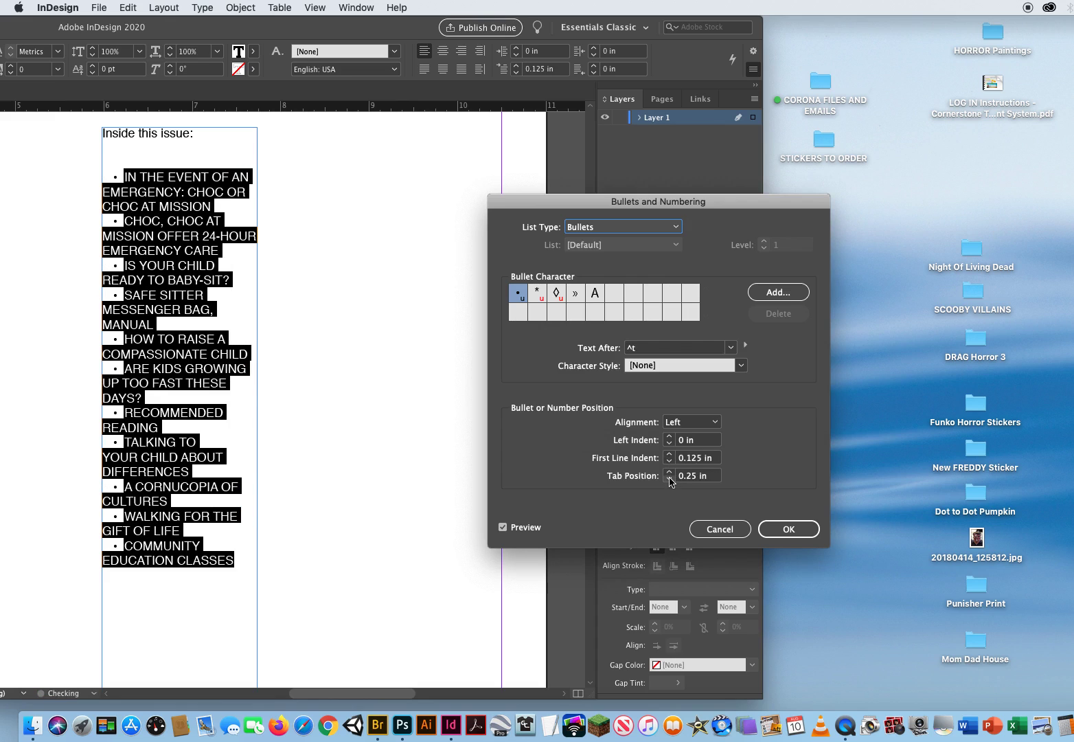
# Try a left indent of 0.25 in and a first line indent of 0.0625 in for the second column's list, returning both to 0.125 in.
pyautogui.click(669, 437)
pyautogui.click(670, 437)
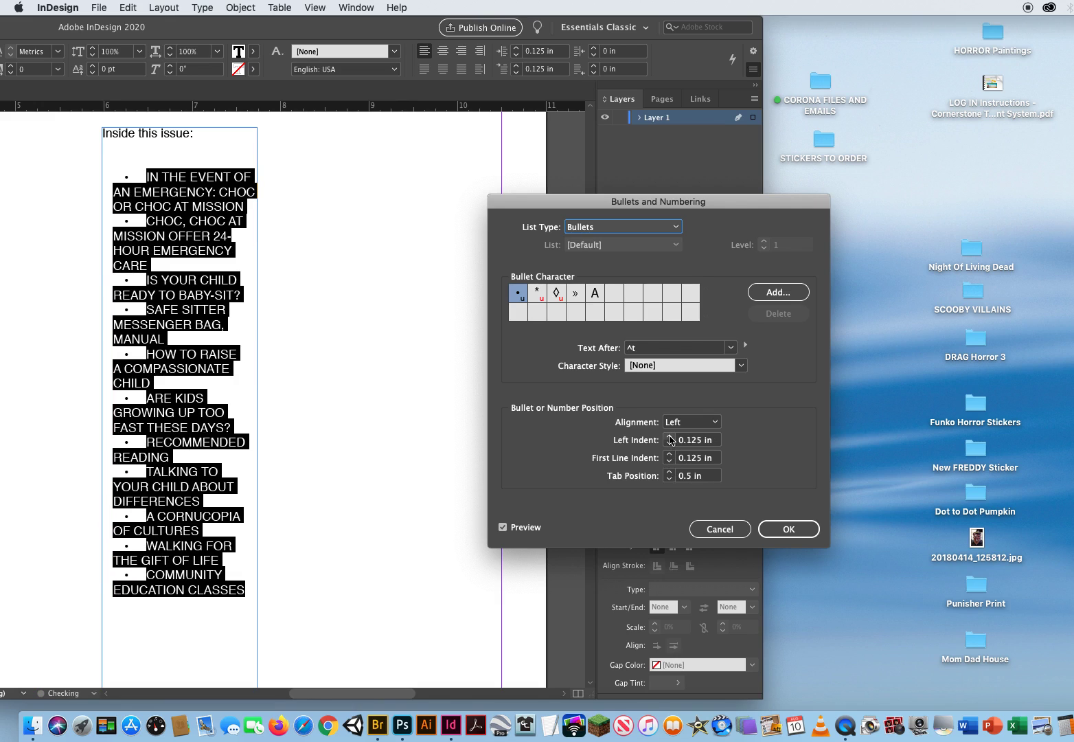
pyautogui.click(670, 463)
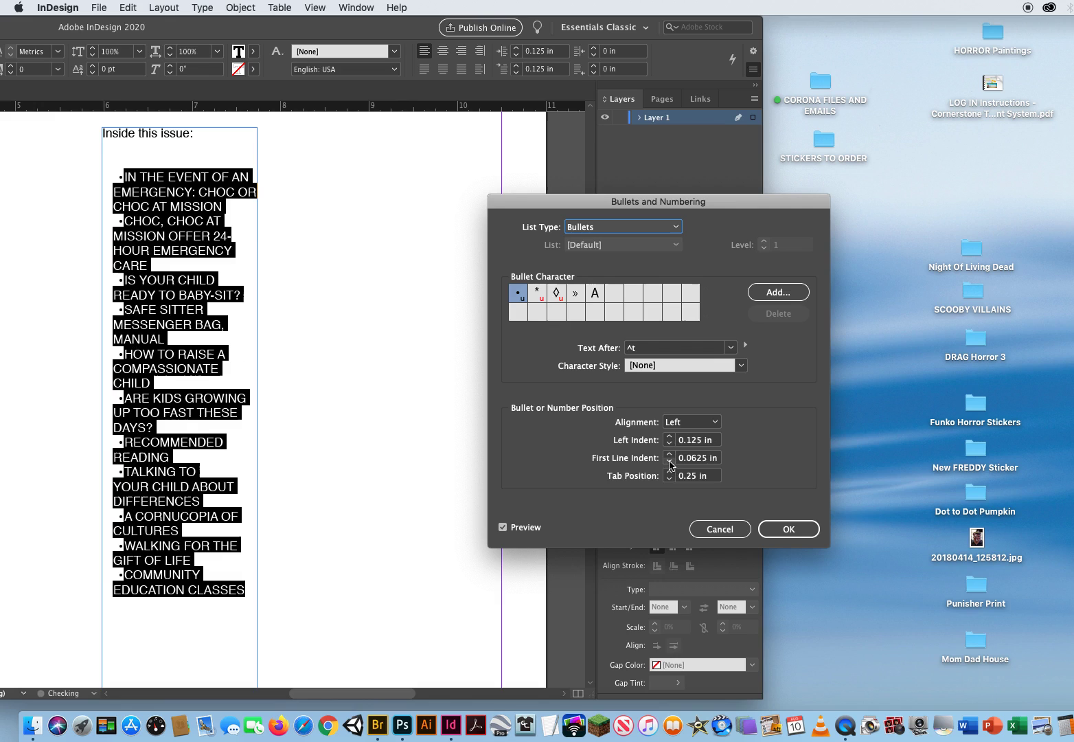
pyautogui.click(670, 455)
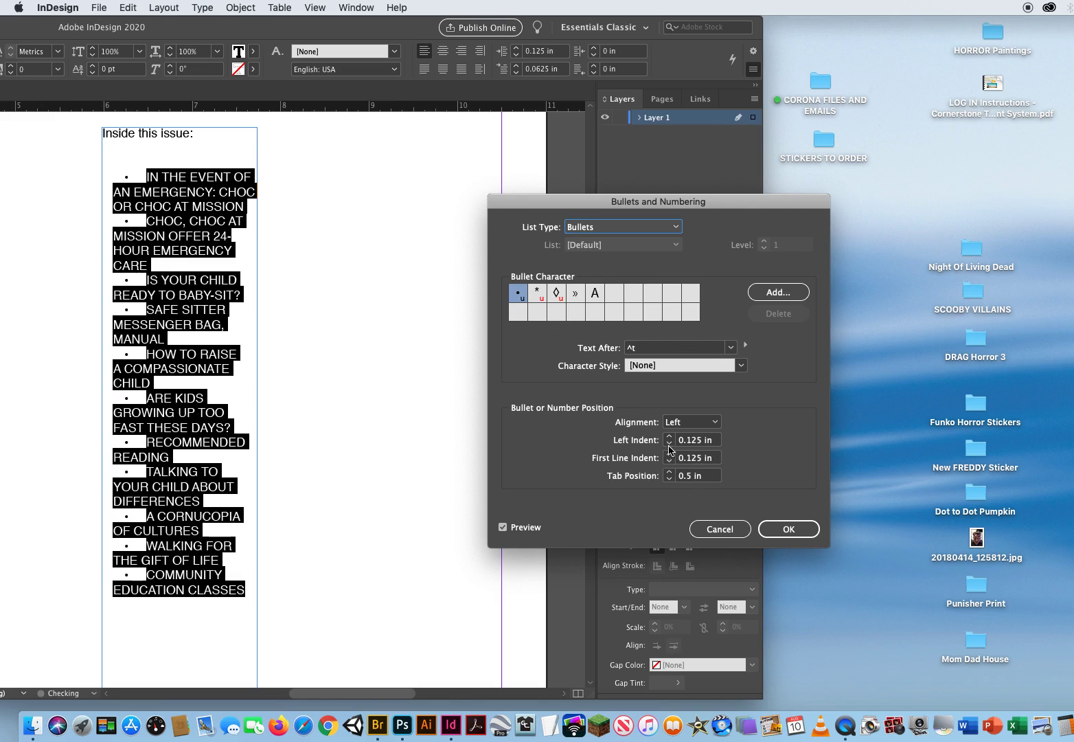
pyautogui.click(670, 437)
pyautogui.click(670, 437)
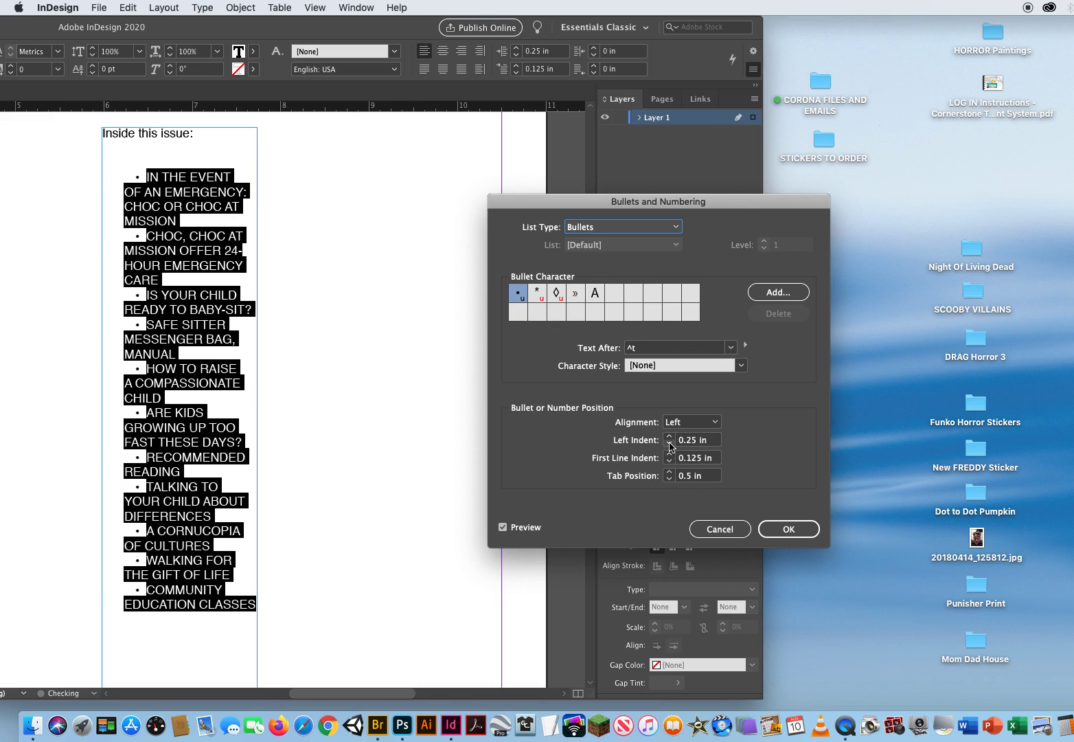
pyautogui.click(669, 443)
pyautogui.click(669, 442)
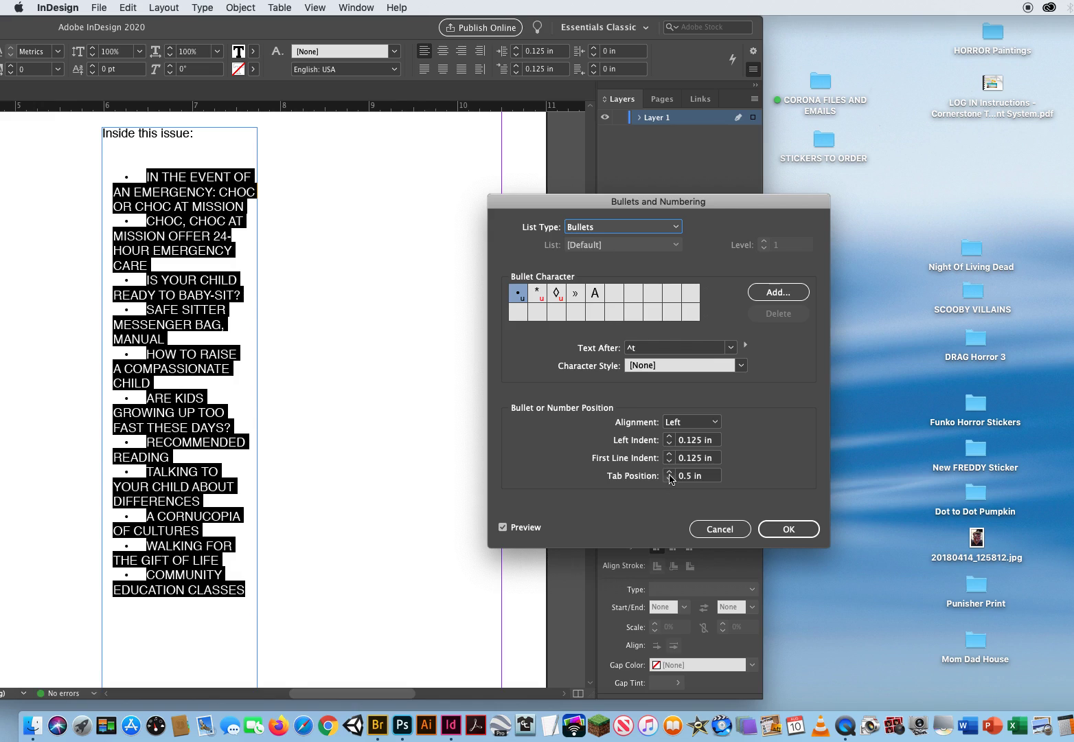
# Try reducing the second column list's tab position to 0.3125 in and return it to 0.5 in.
pyautogui.click(670, 480)
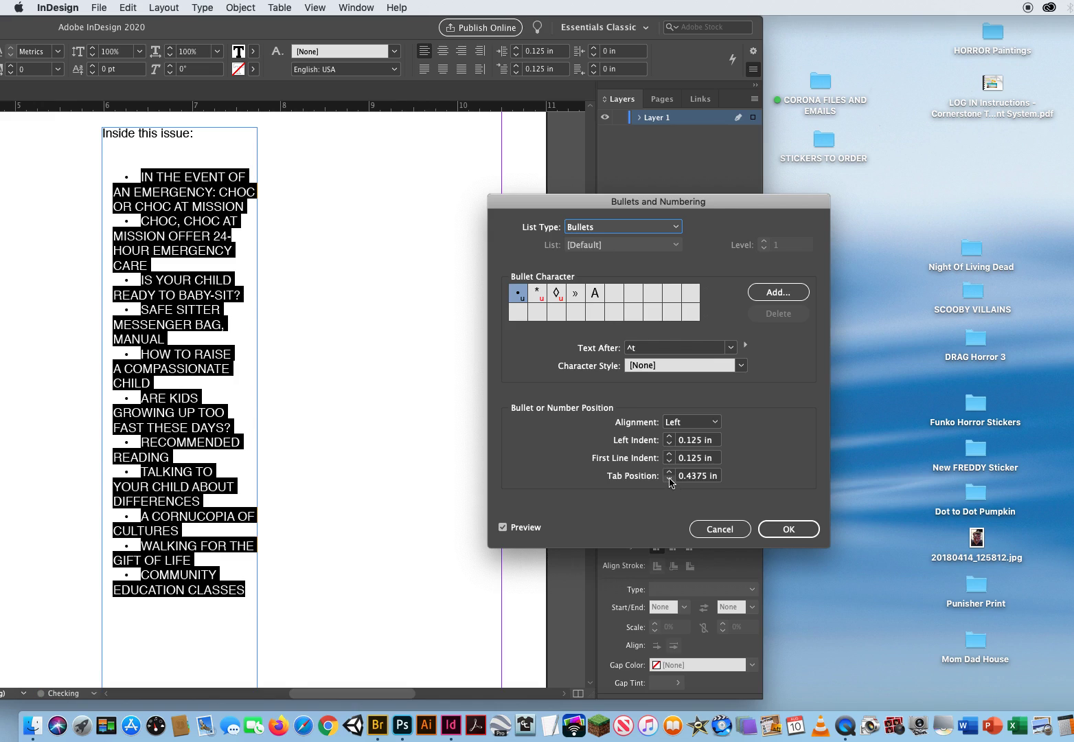
pyautogui.click(670, 479)
pyautogui.click(669, 479)
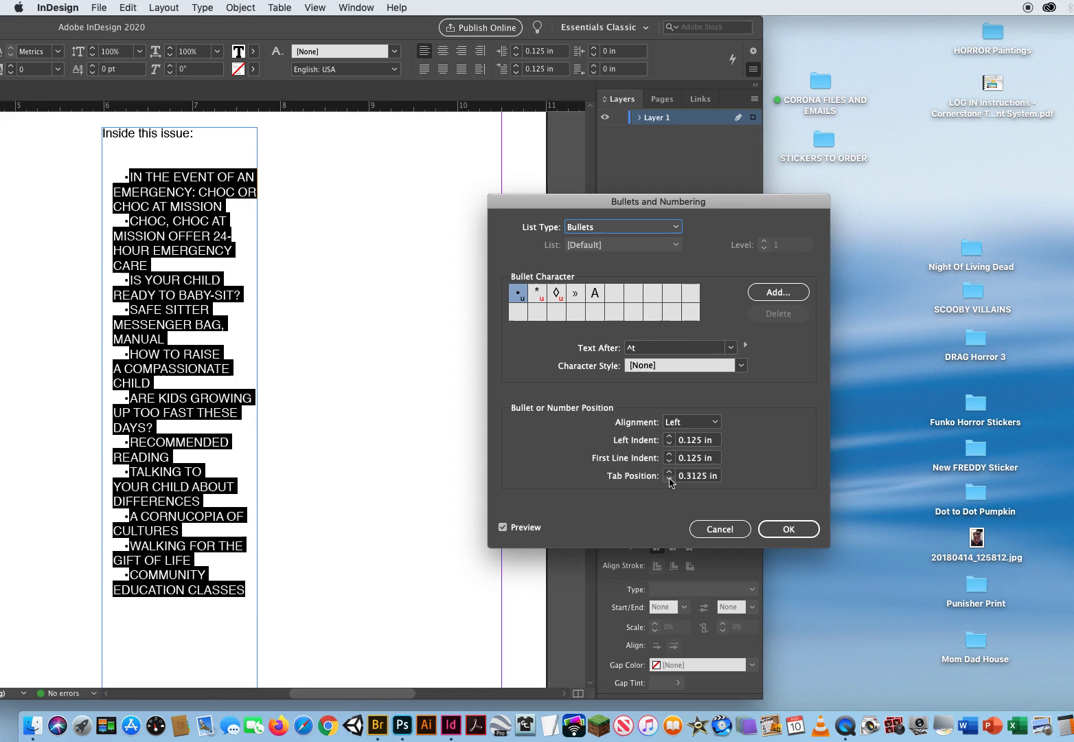
pyautogui.click(669, 472)
pyautogui.click(670, 472)
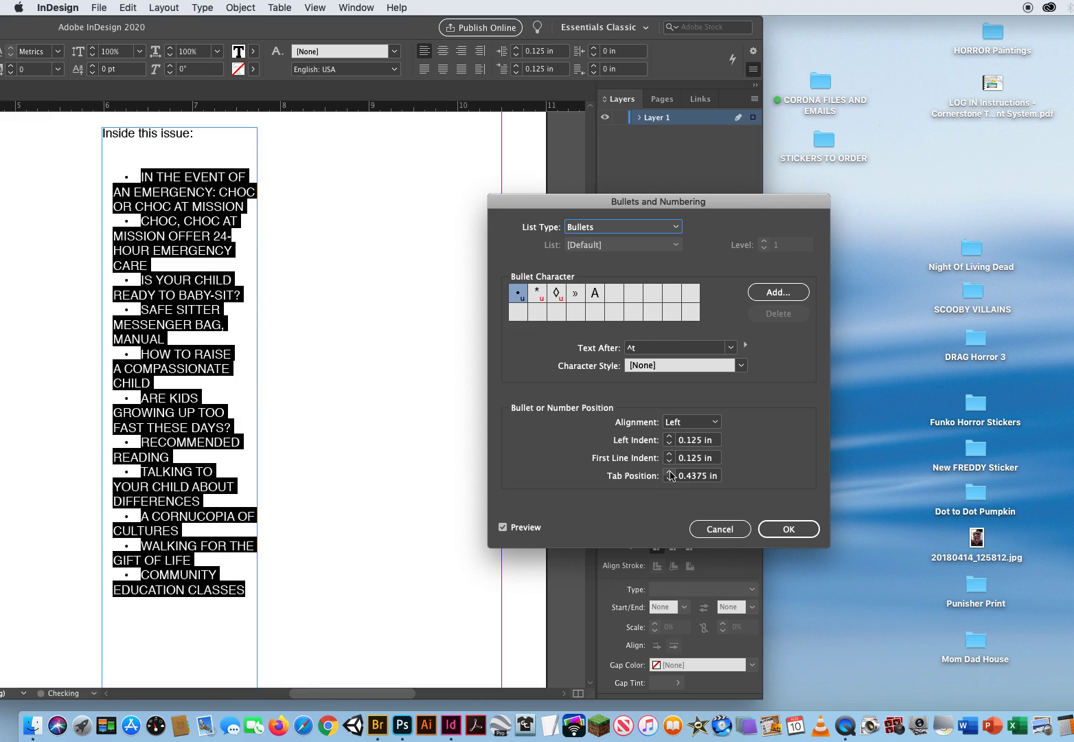
pyautogui.click(670, 472)
# Try a hanging first line indent of -0.0625 in on the second column's list and discard all the bullet settings.
pyautogui.click(669, 461)
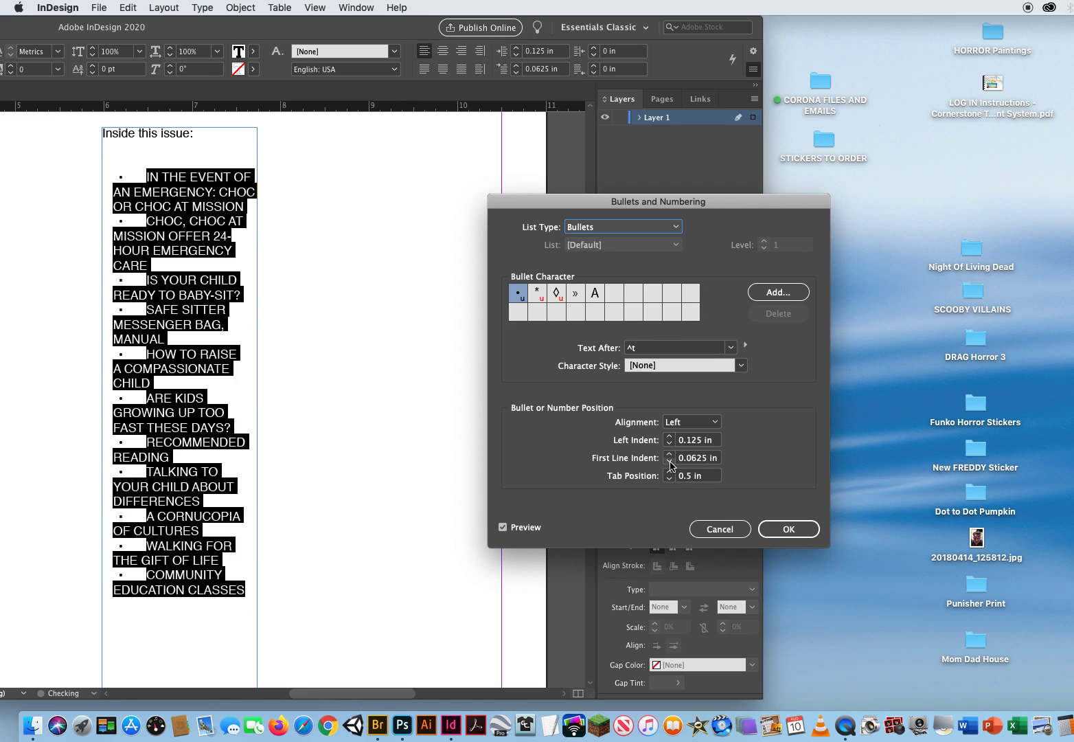
pyautogui.click(670, 462)
pyautogui.click(669, 463)
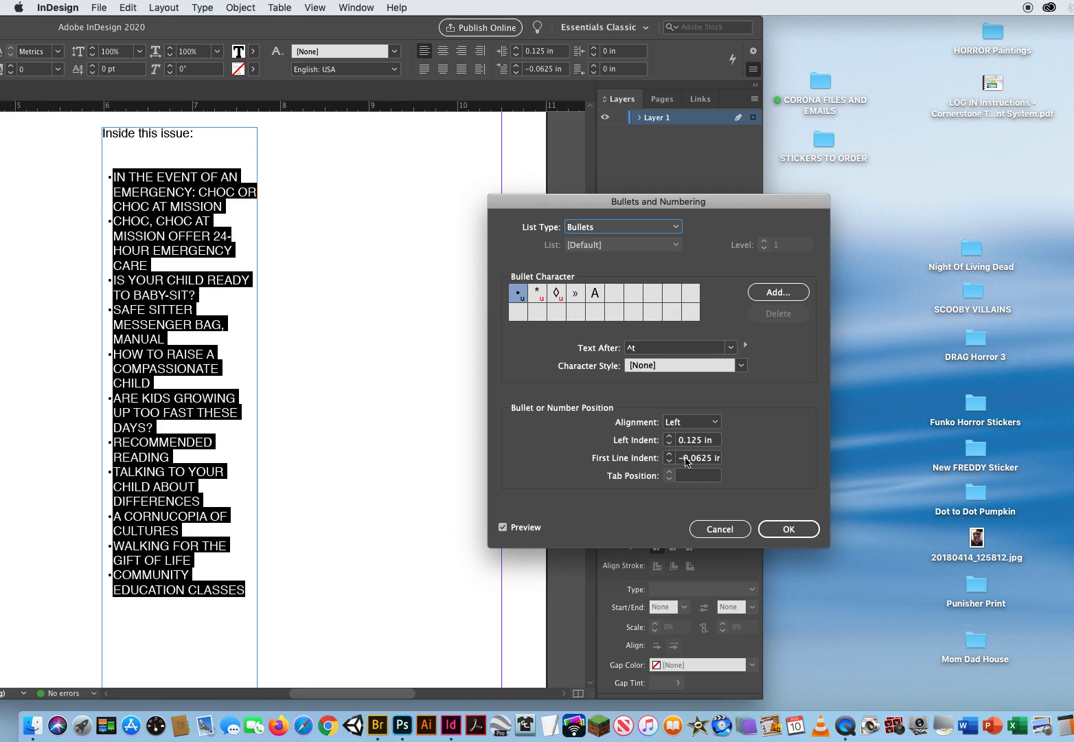
pyautogui.click(732, 528)
# Reselect all entries below "Inside this issue:" in the second column and give them the Bullets list type.
pyautogui.moveTo(339, 25); pyautogui.dragTo(450, 24)
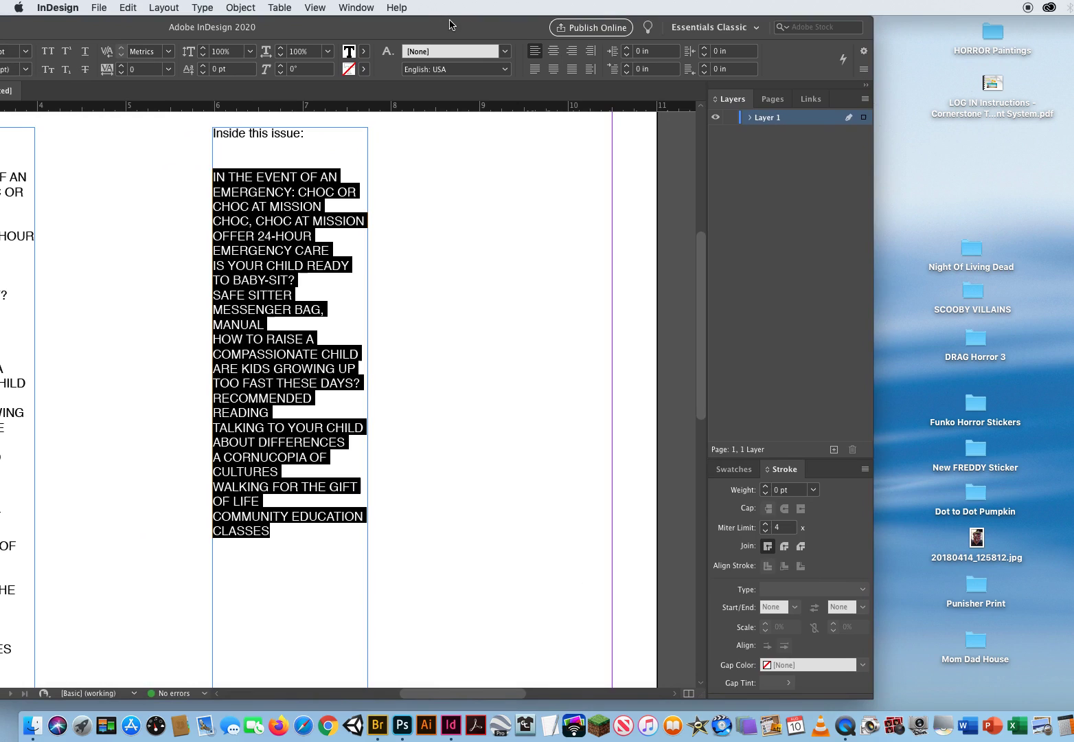
pyautogui.click(248, 189)
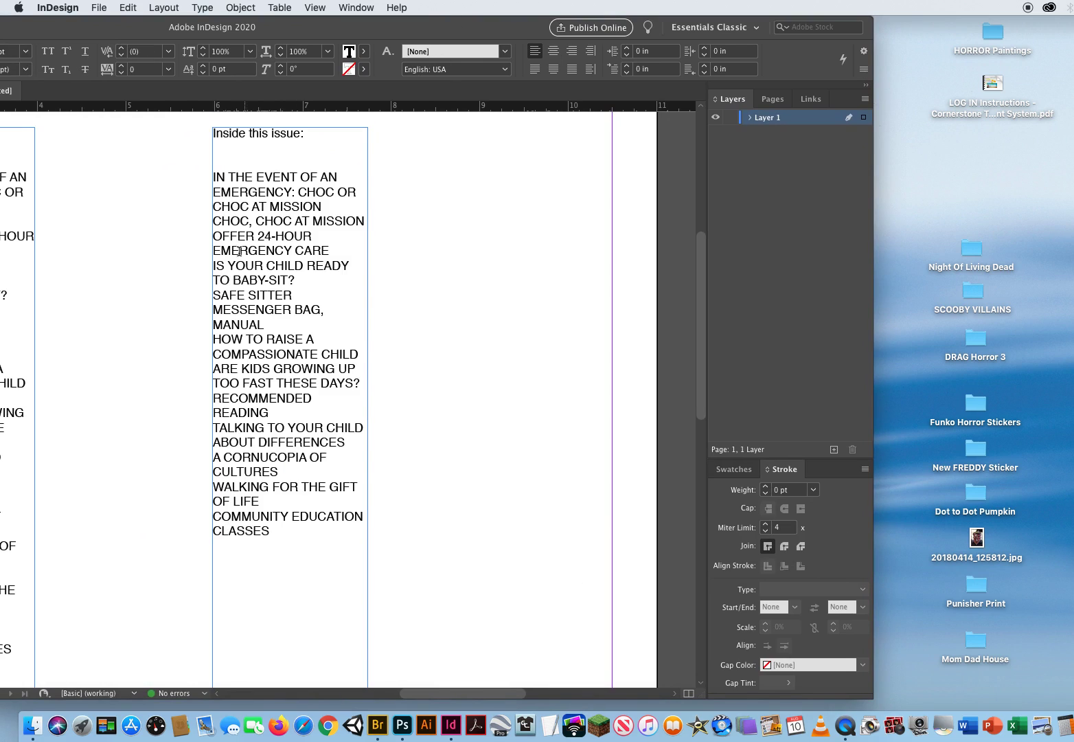
pyautogui.moveTo(214, 177); pyautogui.dragTo(308, 583)
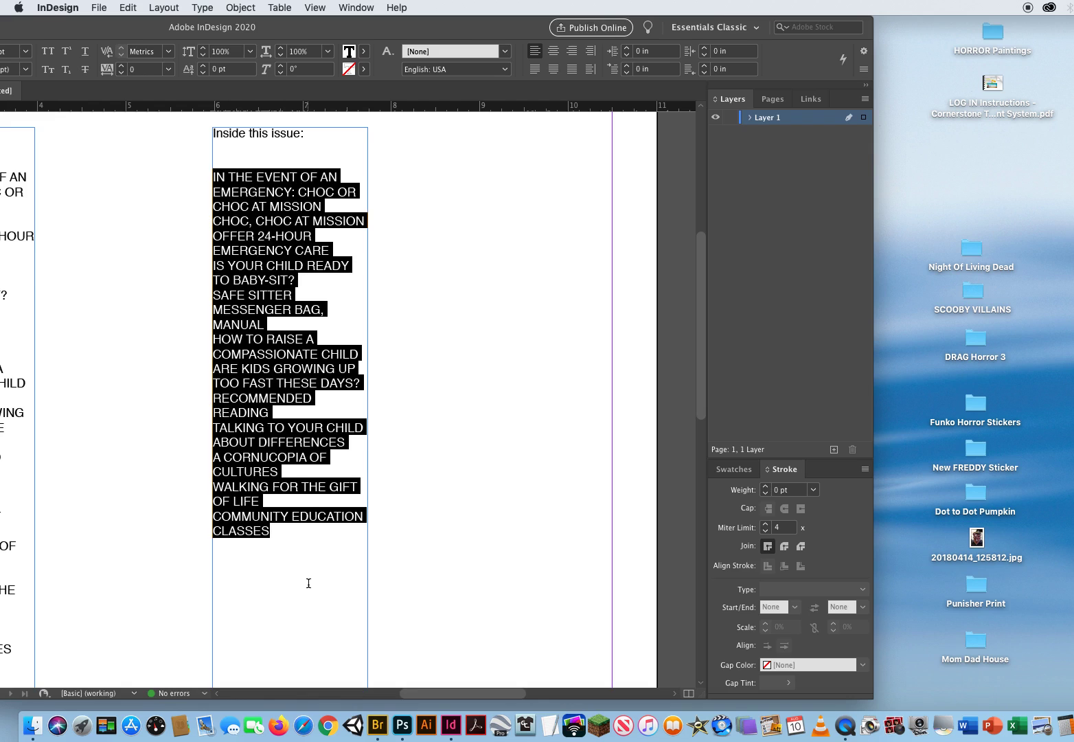
pyautogui.click(863, 72)
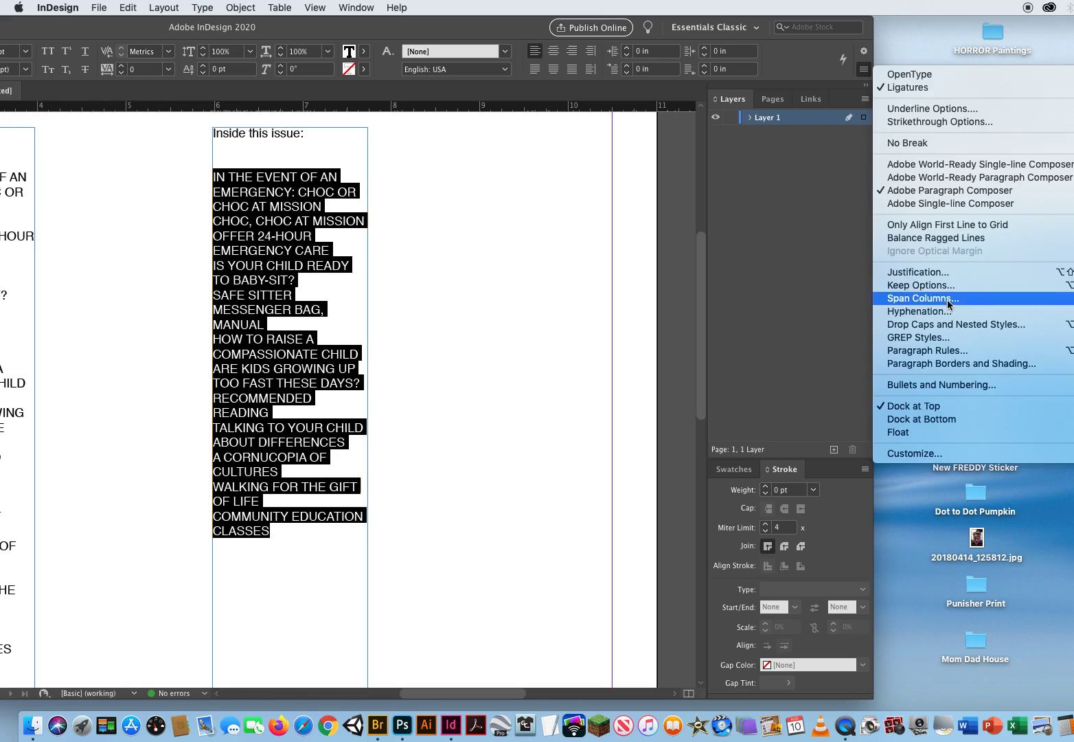
pyautogui.click(914, 387)
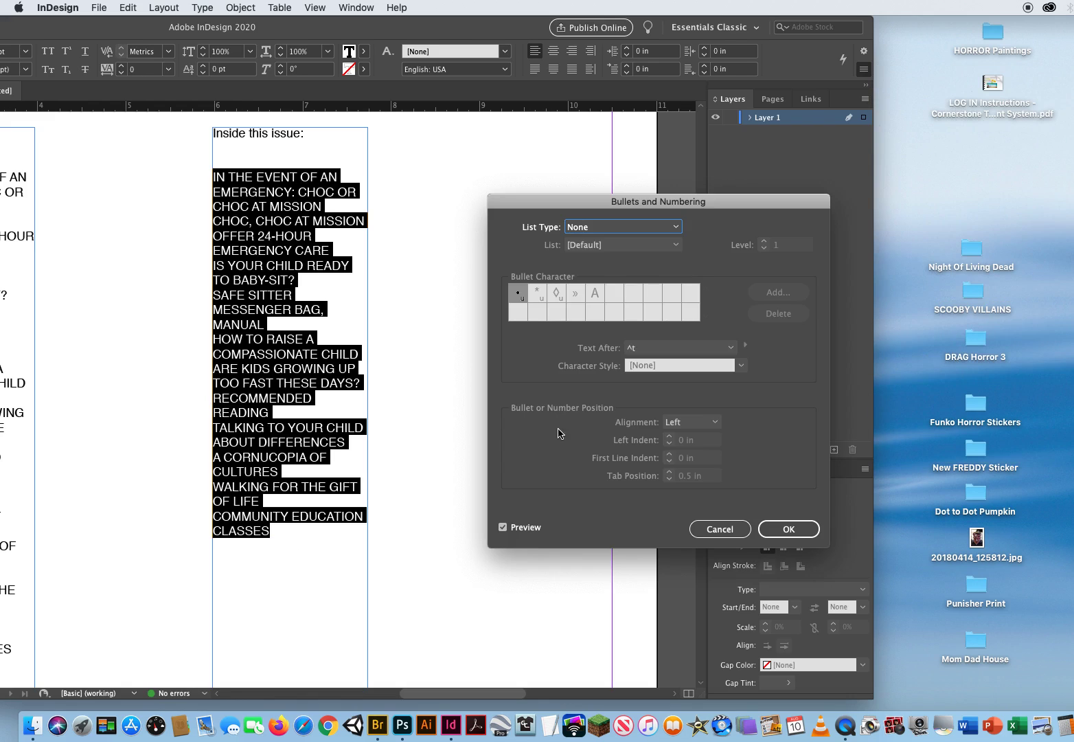
pyautogui.click(590, 227)
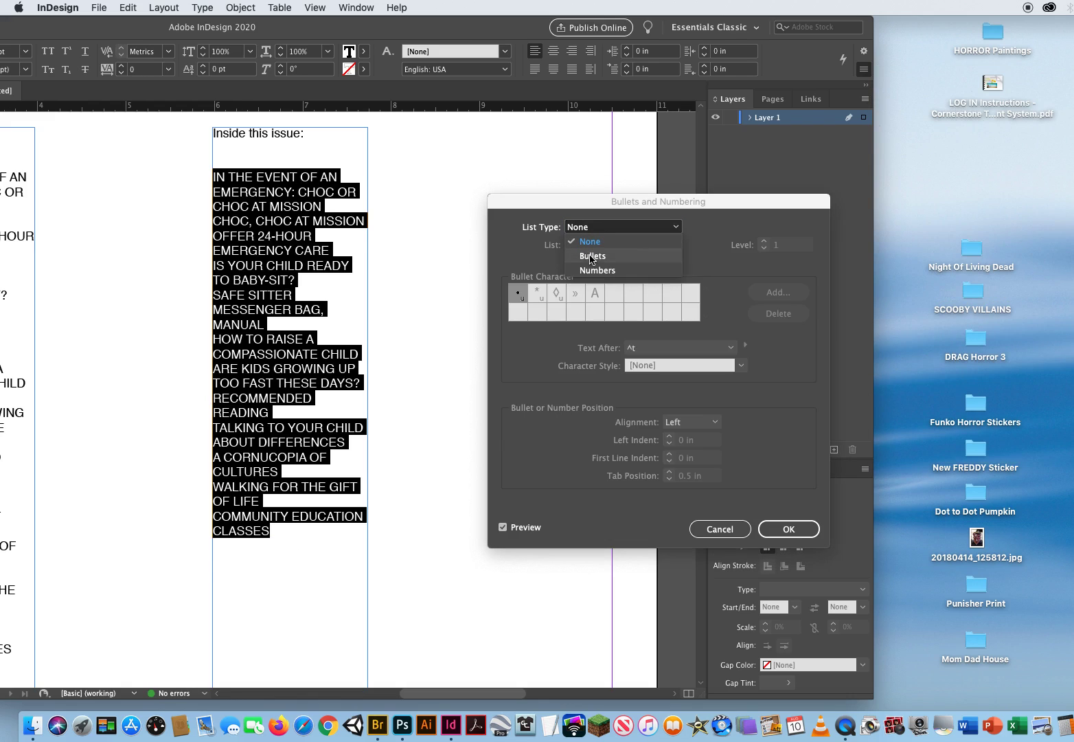
pyautogui.click(592, 256)
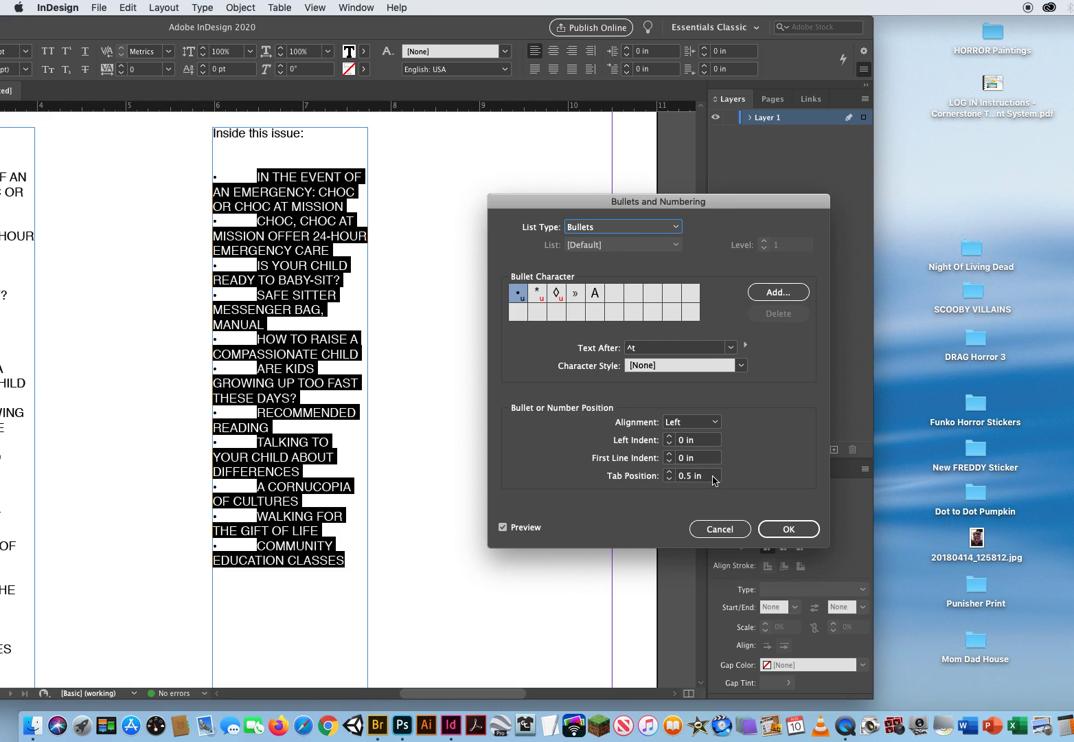
# Try tightening the gap after the second column's bullets with a tab position of 0.0625 in.
pyautogui.click(669, 480)
pyautogui.click(669, 480)
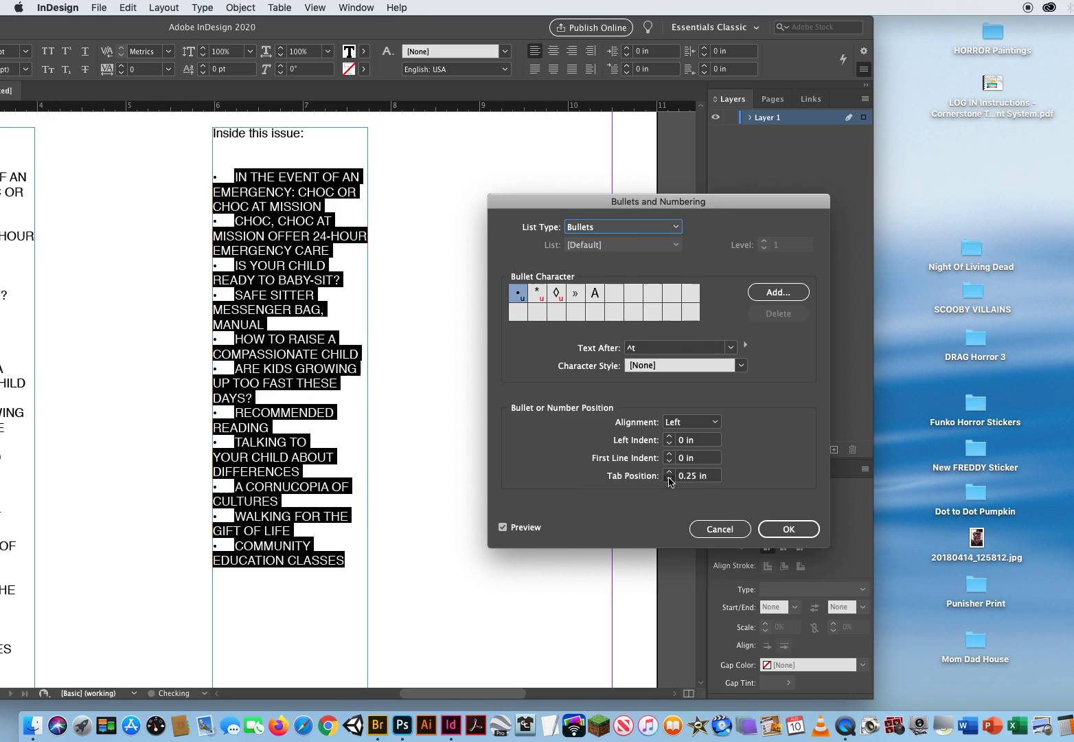
pyautogui.click(670, 480)
pyautogui.click(670, 480)
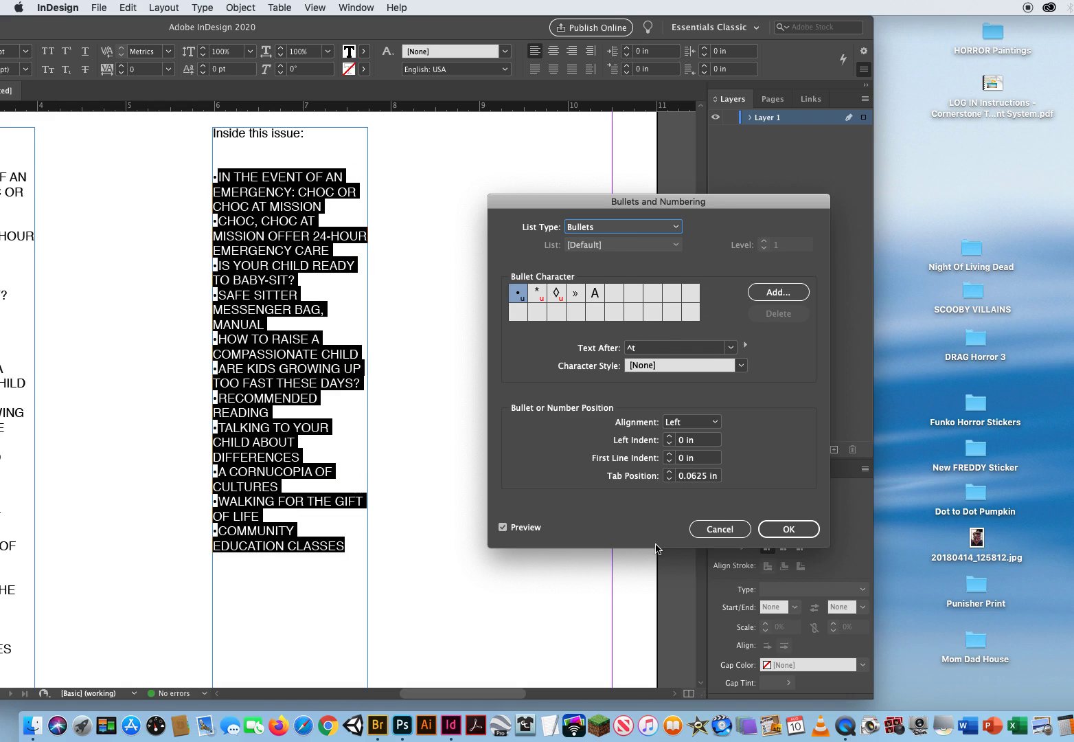
# Set the second column list's left indent to 0.125 in and its first line indent to -0.0625 in.
pyautogui.click(670, 437)
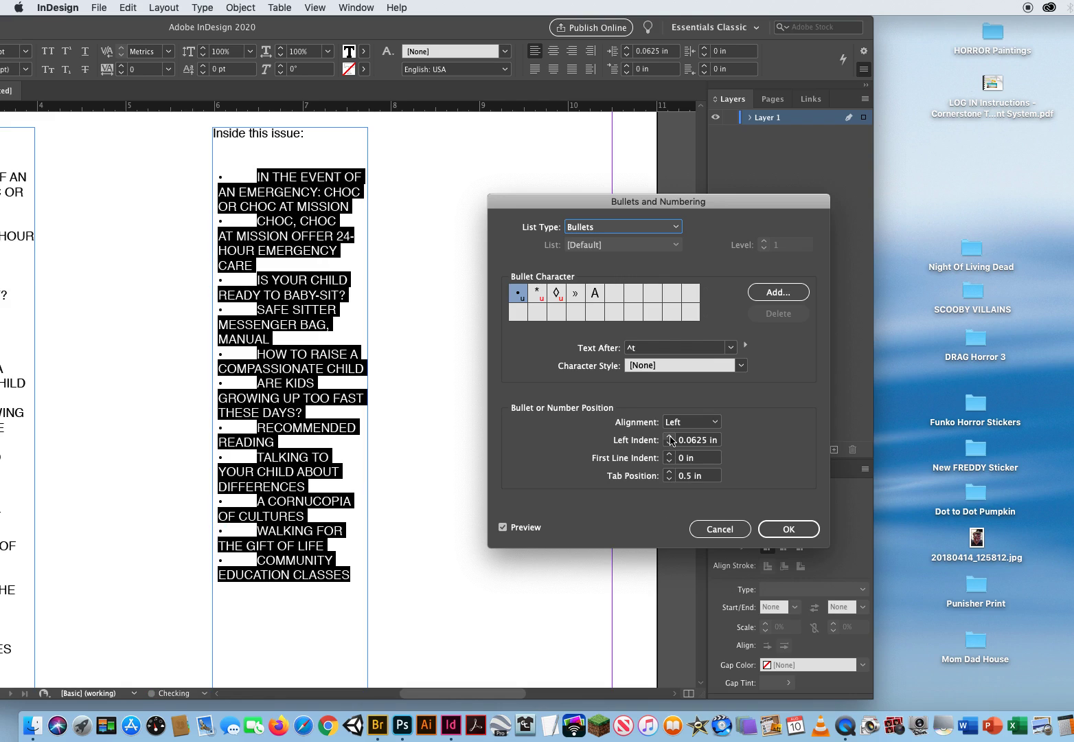
pyautogui.click(670, 437)
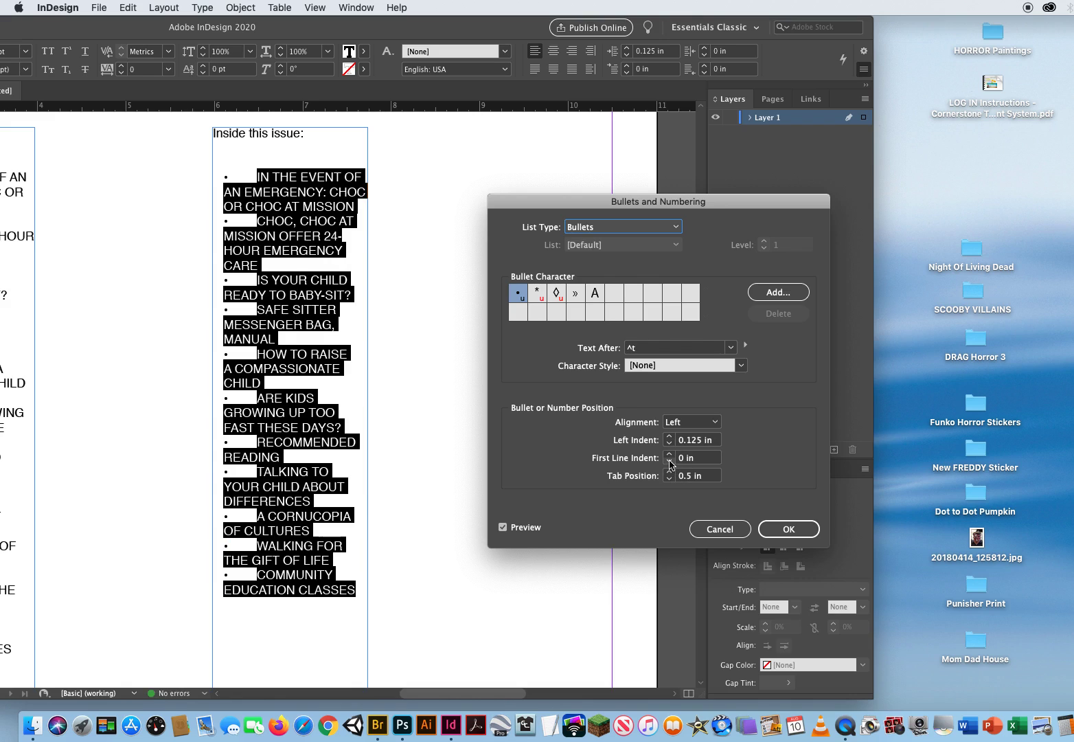
pyautogui.click(669, 461)
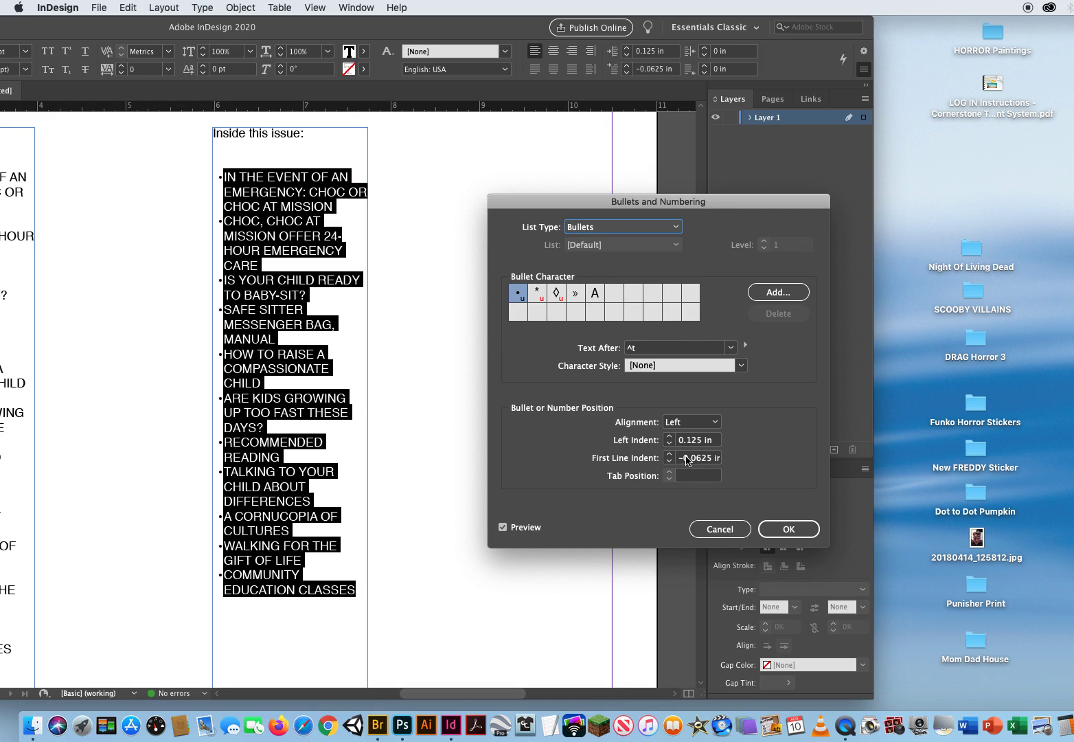
pyautogui.moveTo(680, 458); pyautogui.dragTo(711, 460)
pyautogui.click(705, 475)
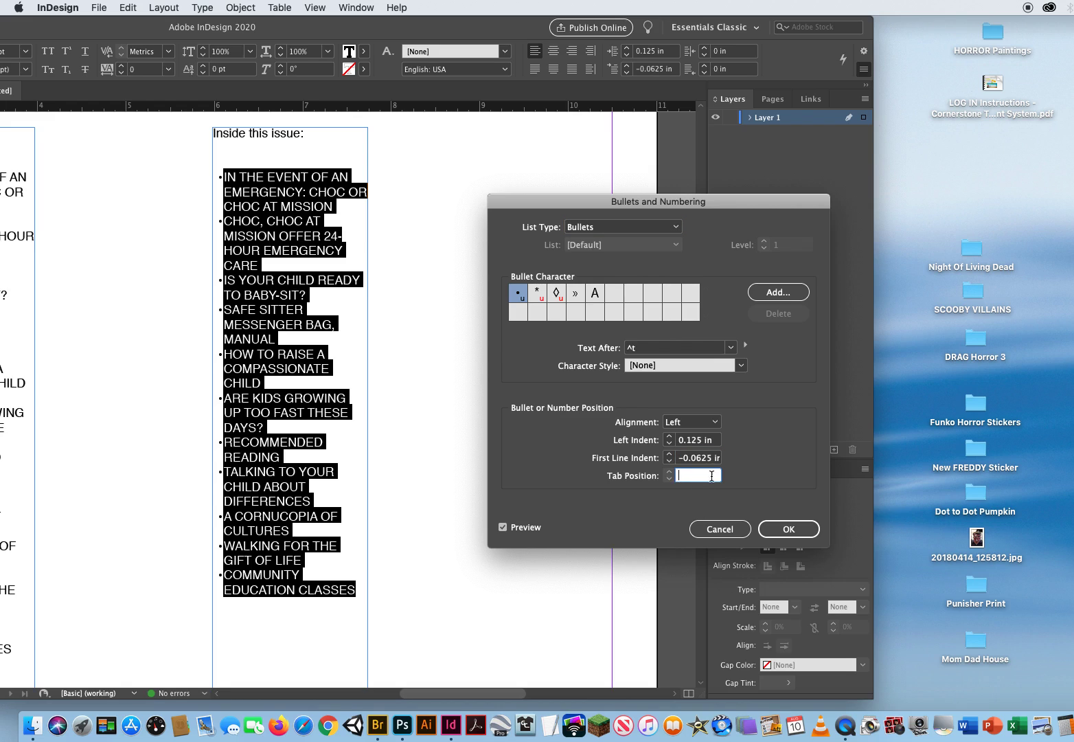
# Try a left indent of 0.1875 in and a first line indent of 0 in, restoring 0.125 in and -0.0625 in.
pyautogui.click(671, 438)
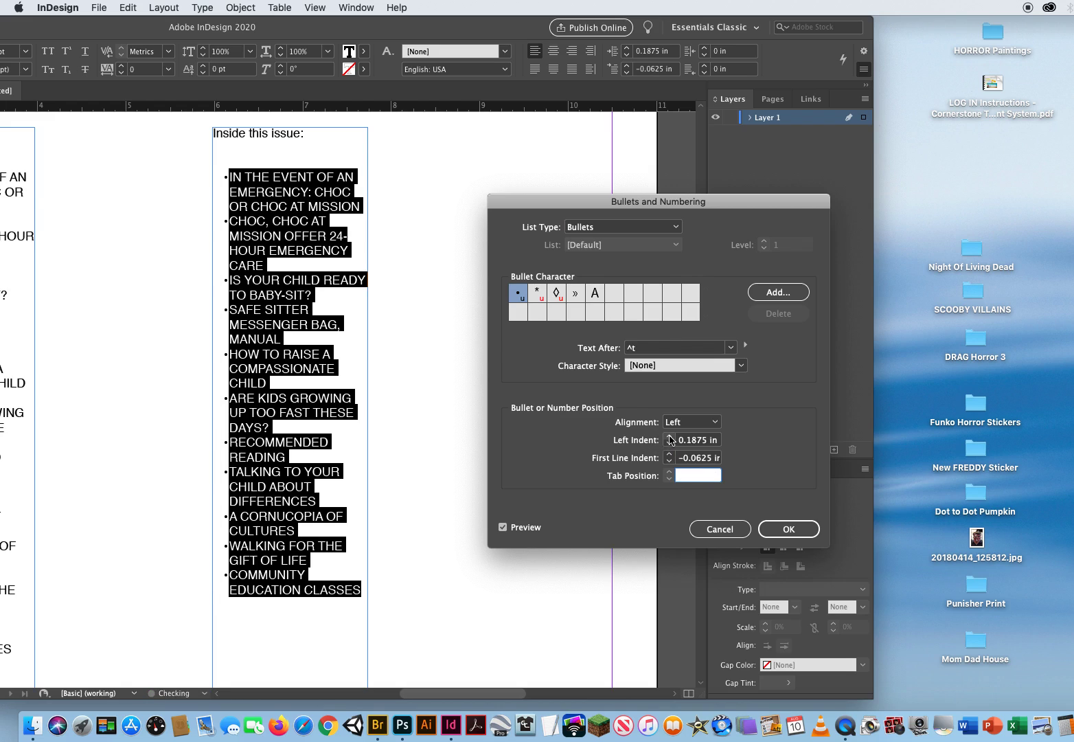
pyautogui.click(670, 445)
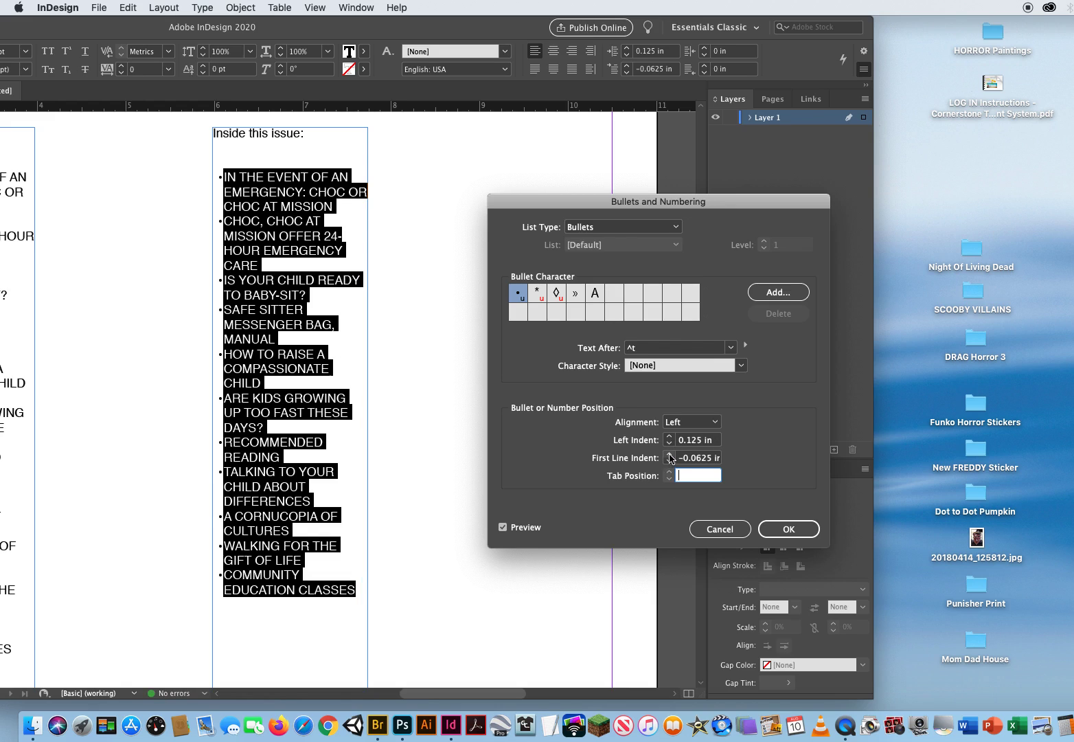
pyautogui.click(670, 455)
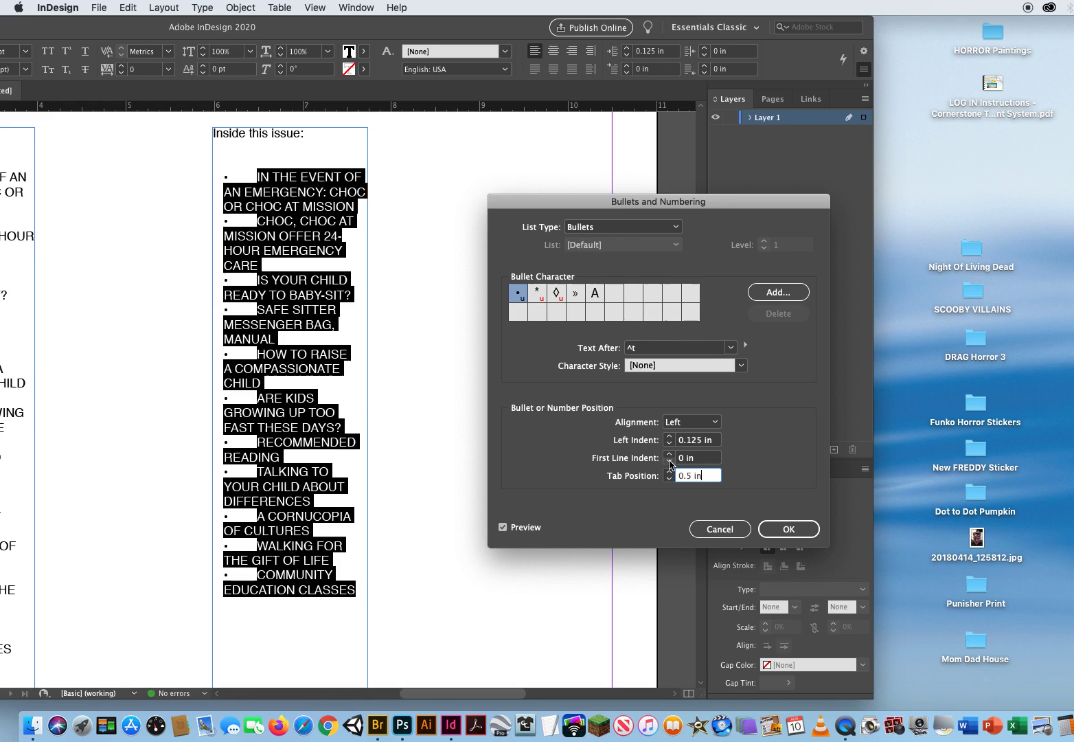
pyautogui.click(671, 461)
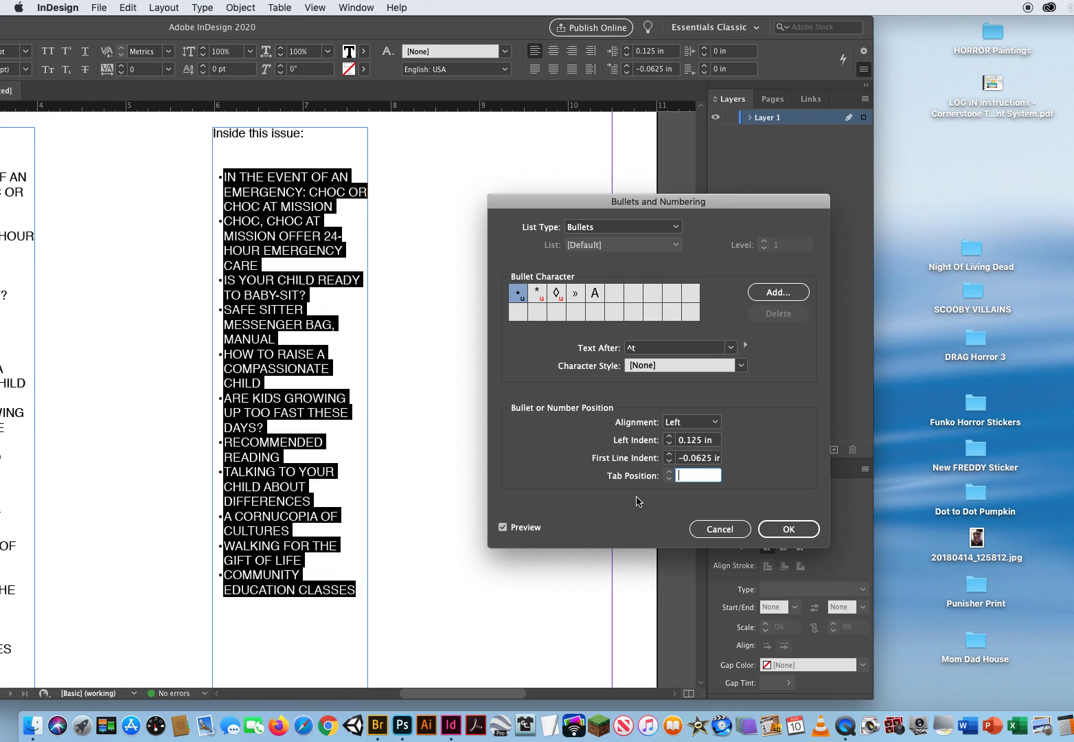
# Try left indents of 0.0625 in and 0.1875 in for the second column's list and return the value to 0.125 in.
pyautogui.click(668, 445)
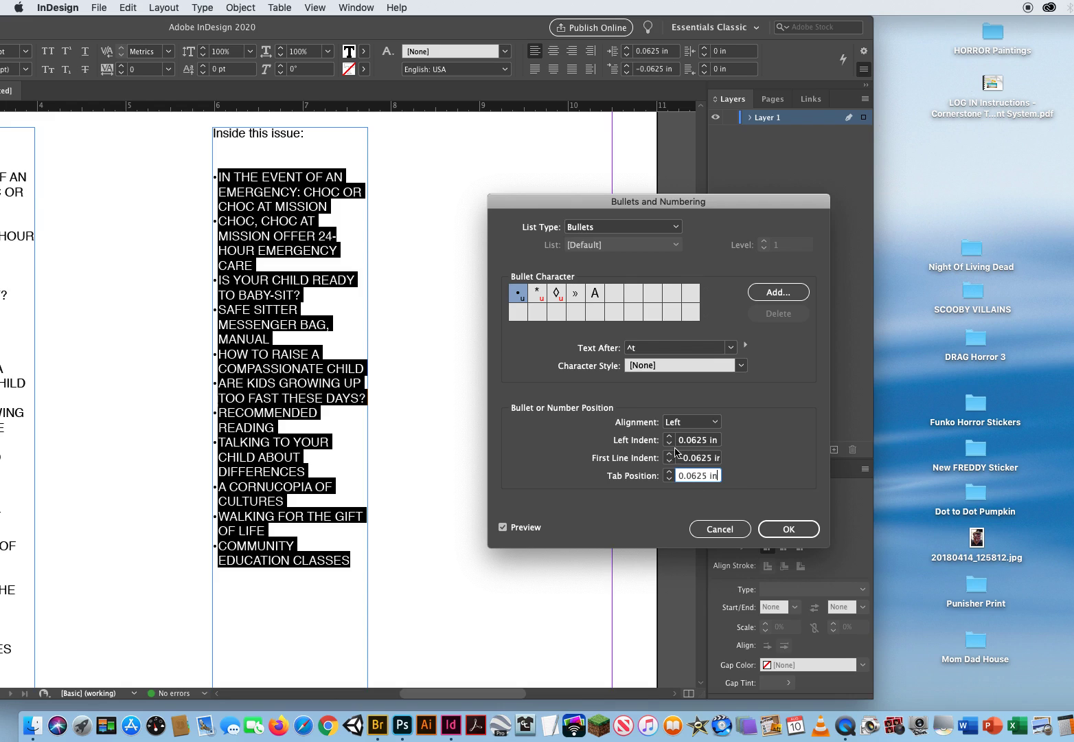
pyautogui.click(712, 445)
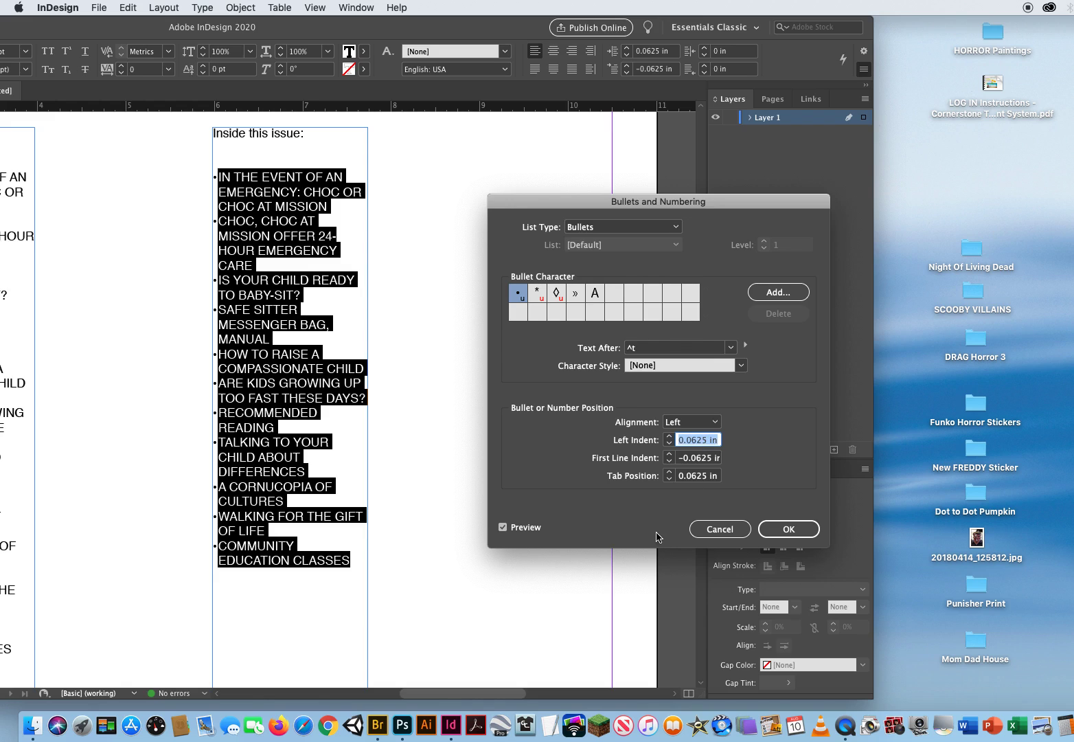
pyautogui.click(670, 436)
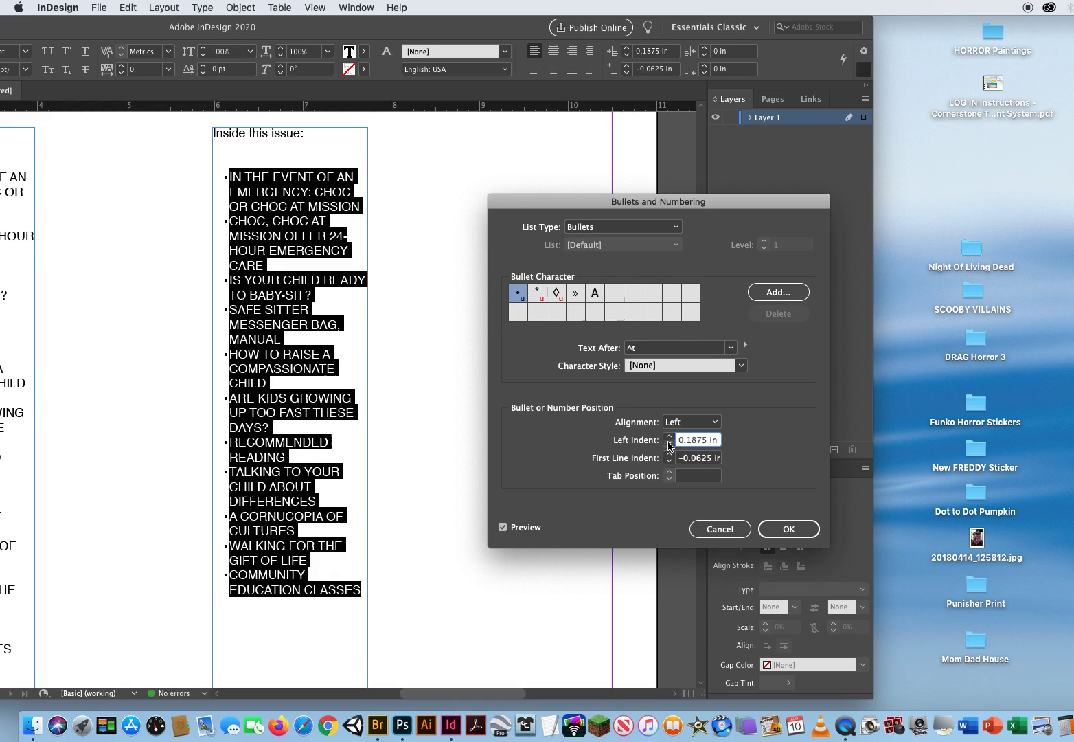
pyautogui.click(670, 444)
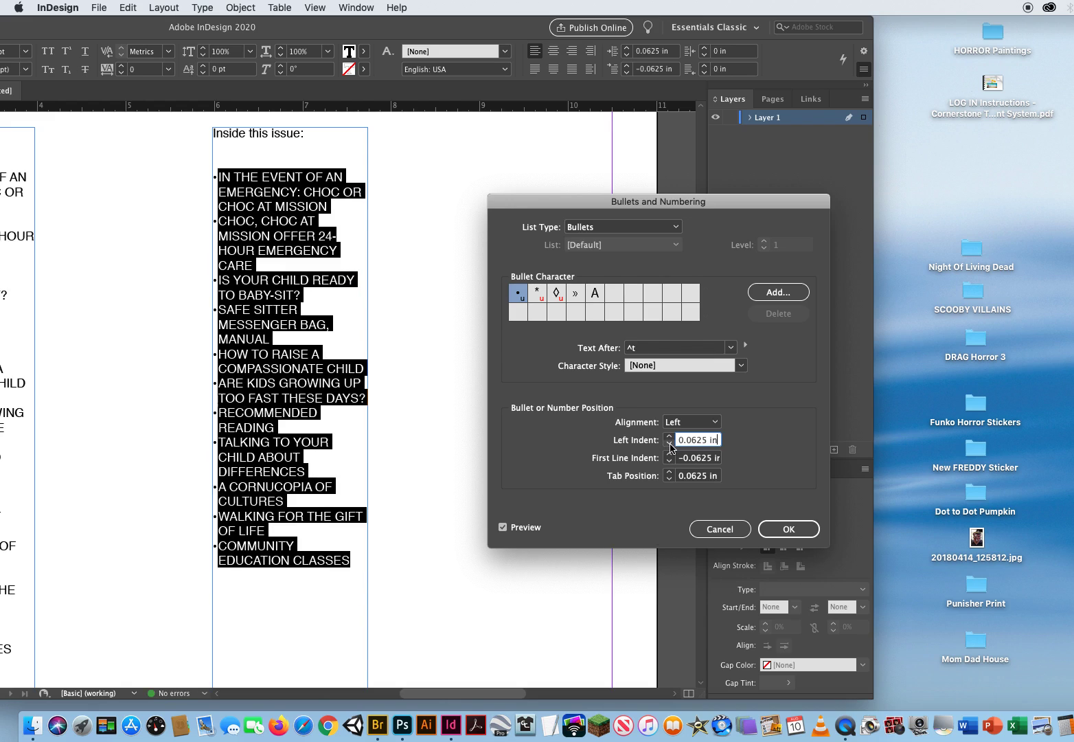
pyautogui.click(669, 437)
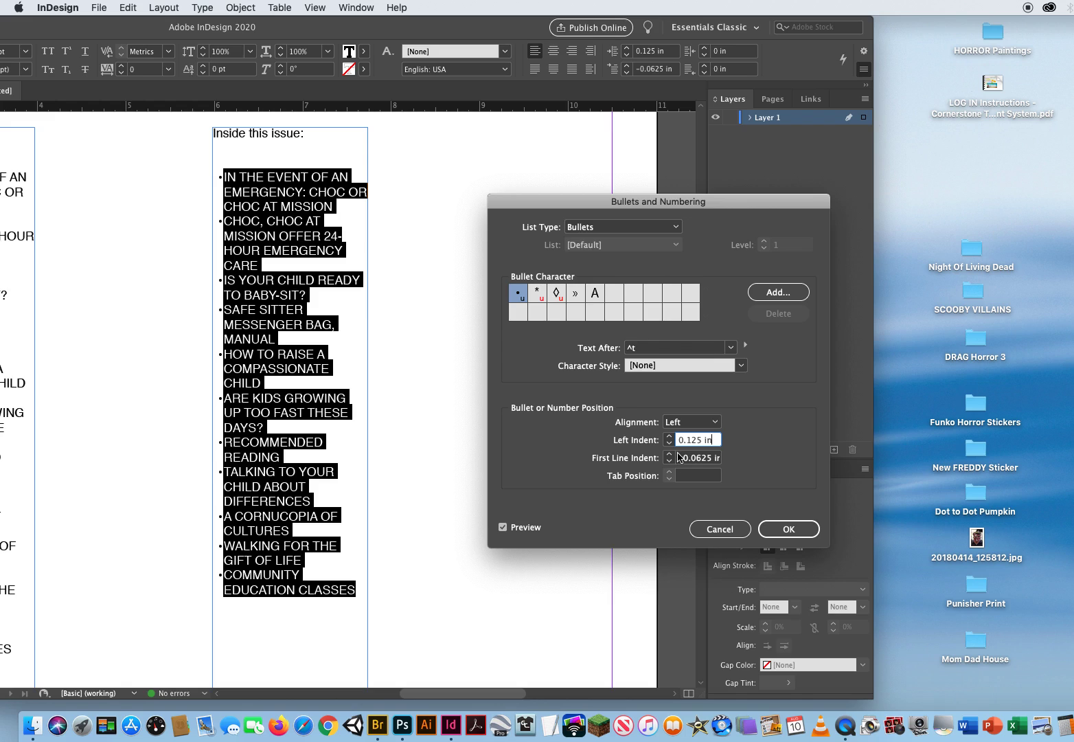
# Try a first line indent of 0.0625 in, return it to -0.0625 in, and accept the second column's bullet settings.
pyautogui.click(669, 455)
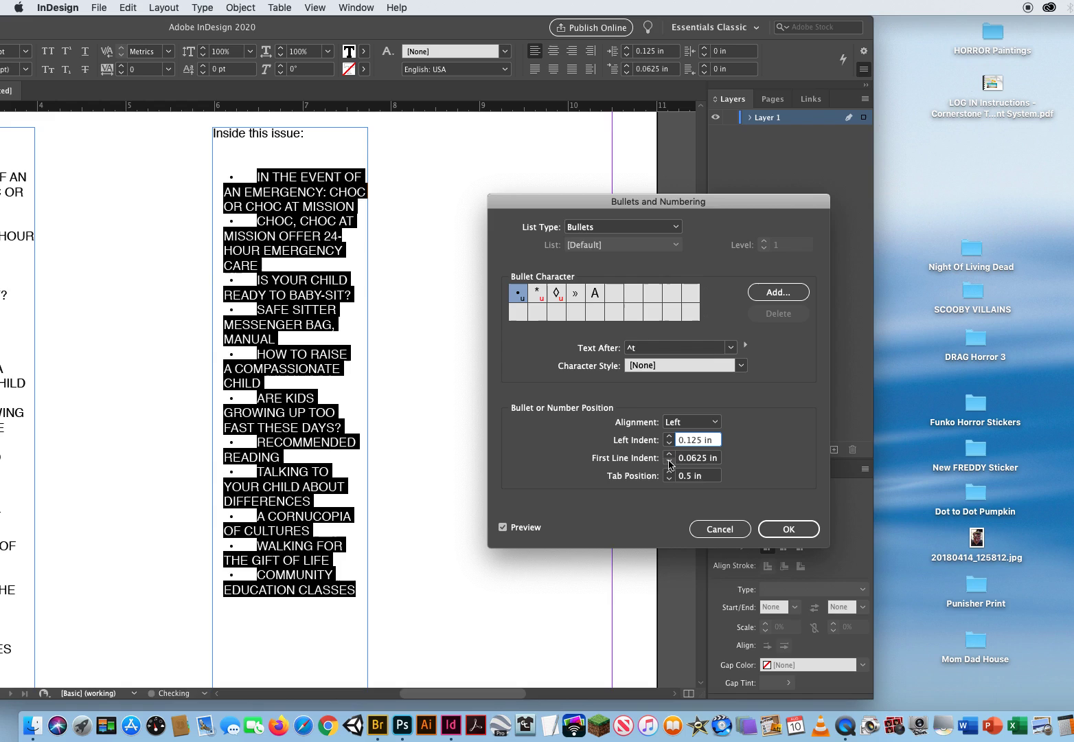
pyautogui.click(668, 463)
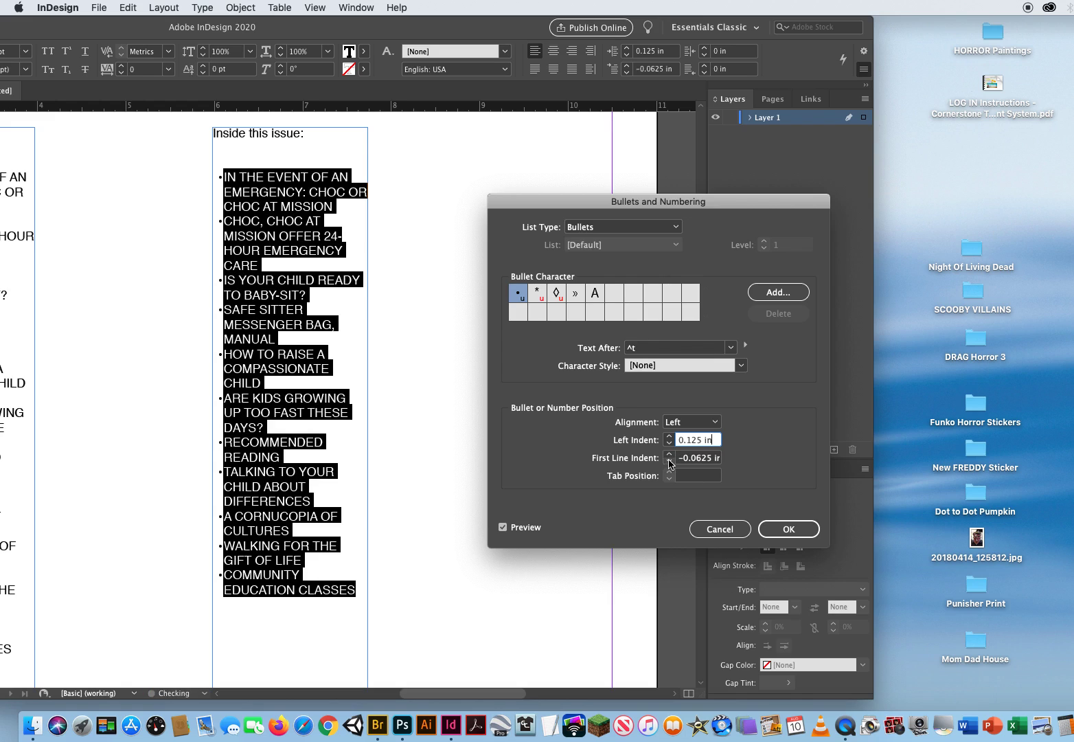
pyautogui.click(786, 529)
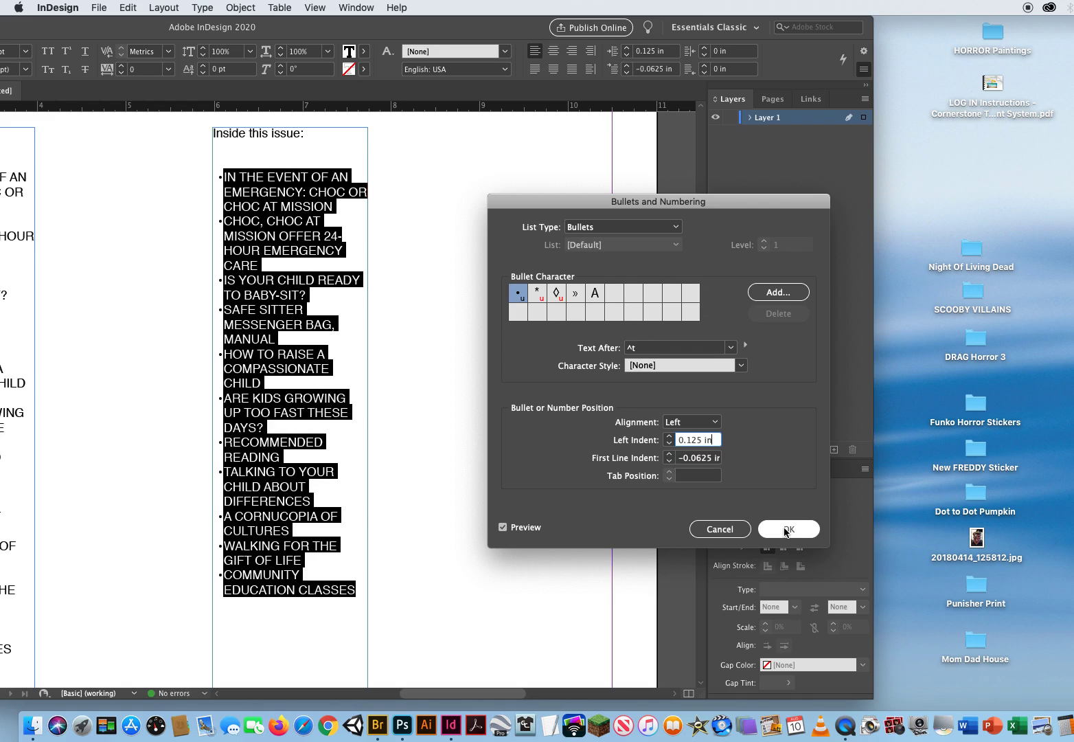
# Bring the document window fully back on screen and preview the page without frame edges or guides.
pyautogui.click(467, 320)
pyautogui.moveTo(138, 28); pyautogui.dragTo(328, 11)
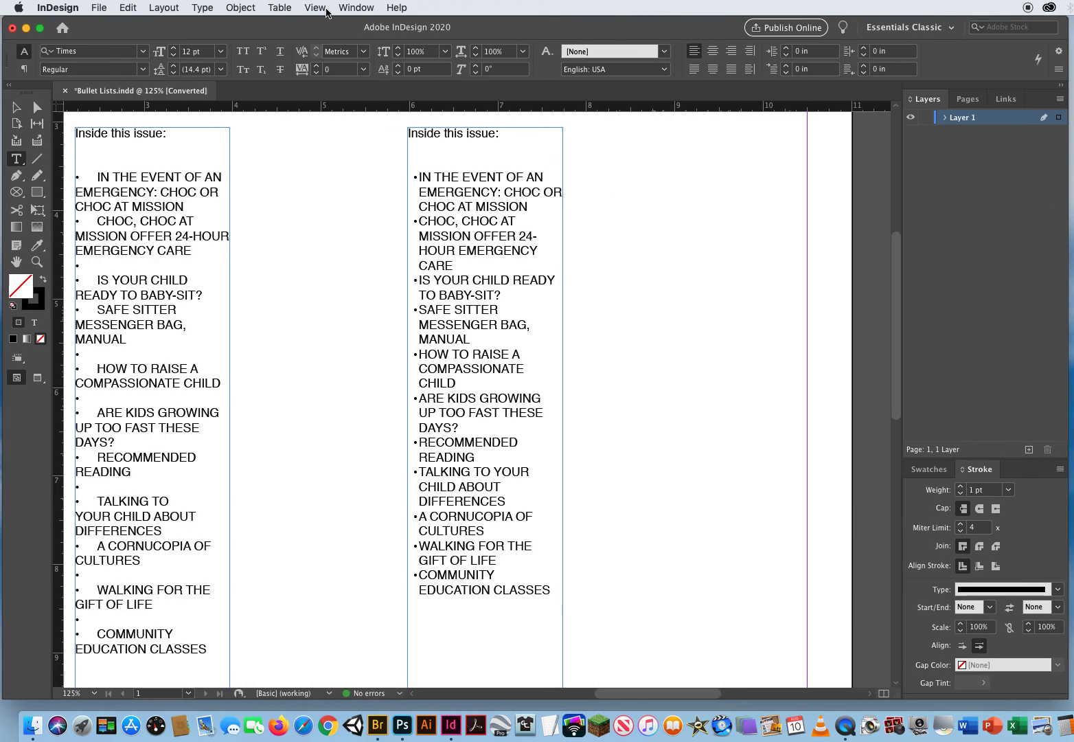
pyautogui.click(19, 107)
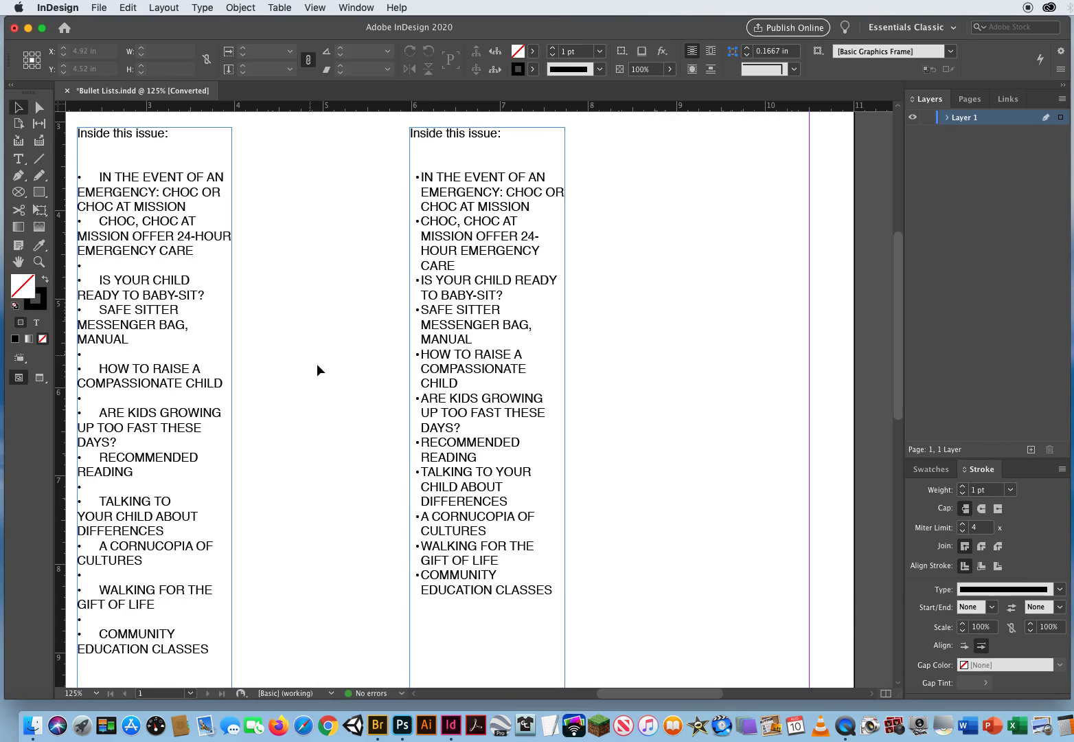
pyautogui.press('w')
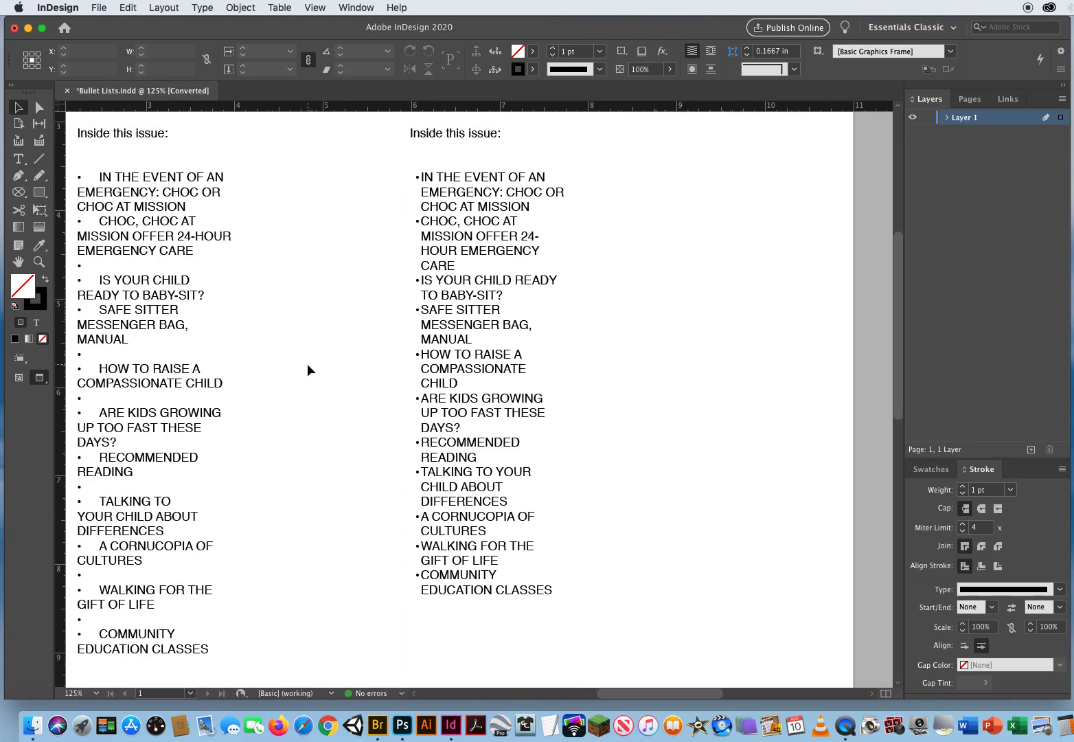
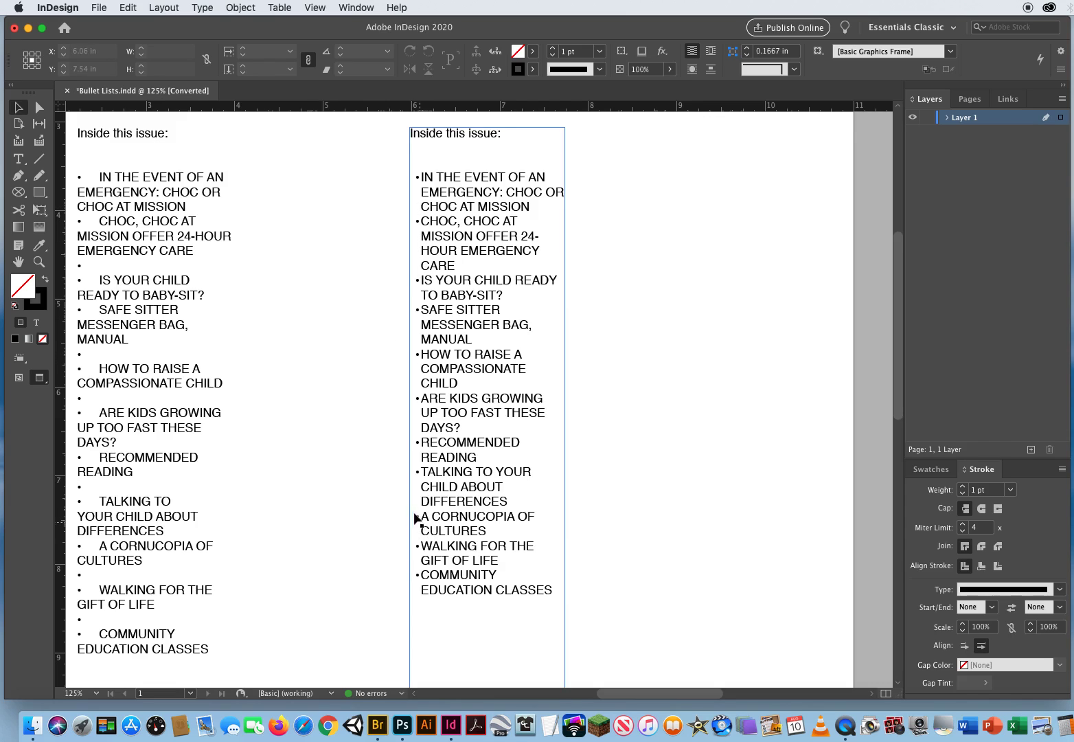
# Select all items of the second column's list and open their Bullets and Numbering settings, keeping the column in view.
pyautogui.press('t')
pyautogui.moveTo(417, 173); pyautogui.dragTo(695, 611)
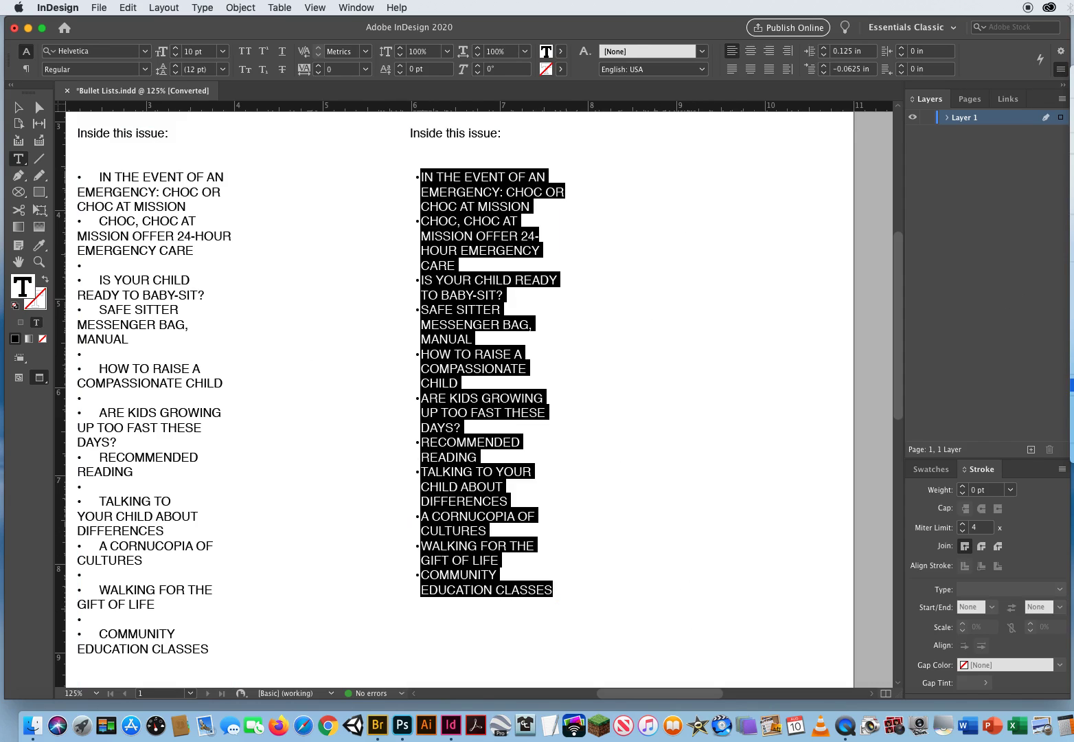
pyautogui.press('super+alt+shift+b')
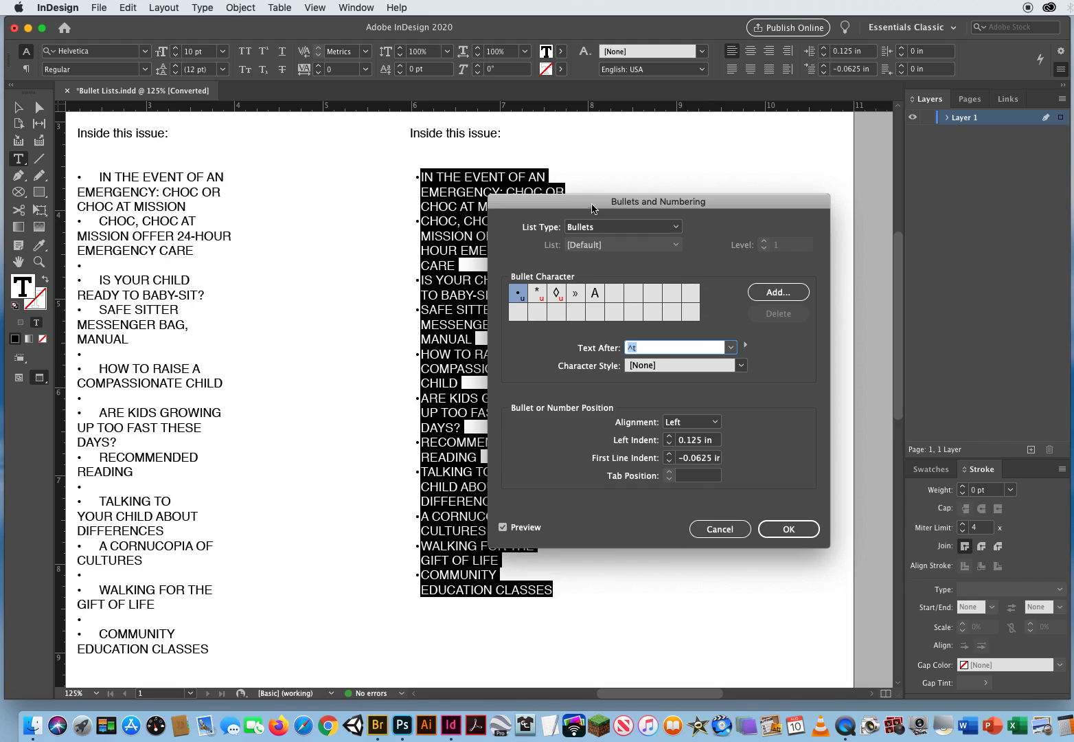
pyautogui.moveTo(592, 208); pyautogui.dragTo(654, 175)
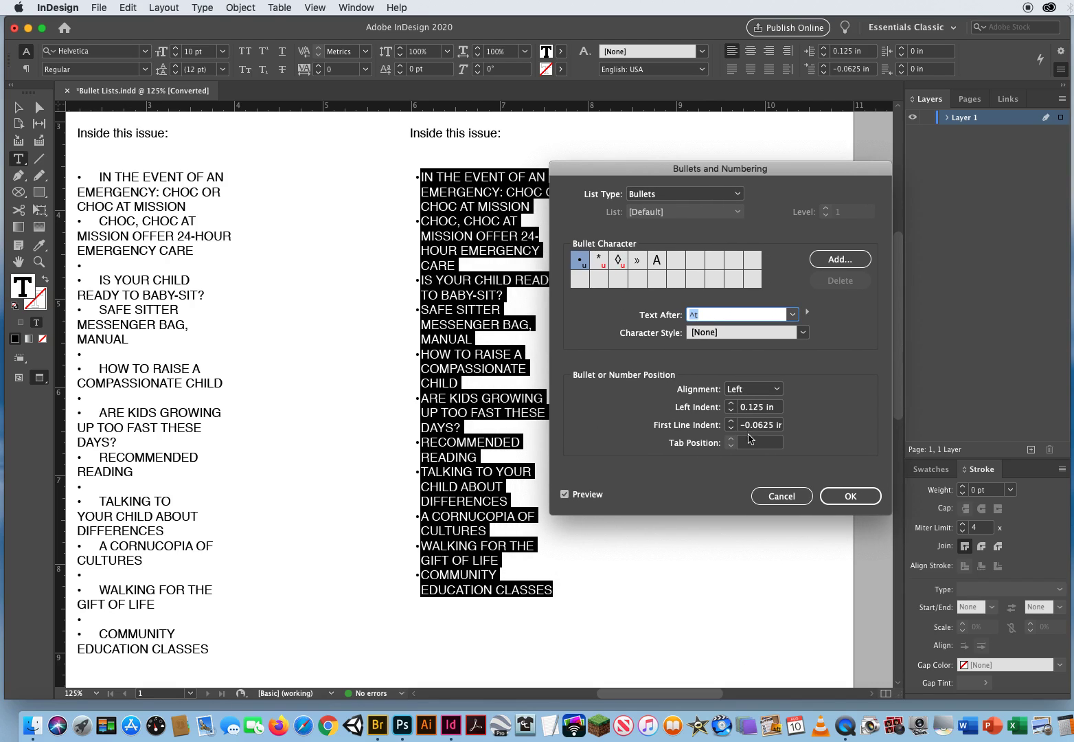
# Try a left indent of 0.0625 in with a first line indent of 0 in and a tab position of 0.375 in.
pyautogui.click(732, 412)
pyautogui.click(732, 412)
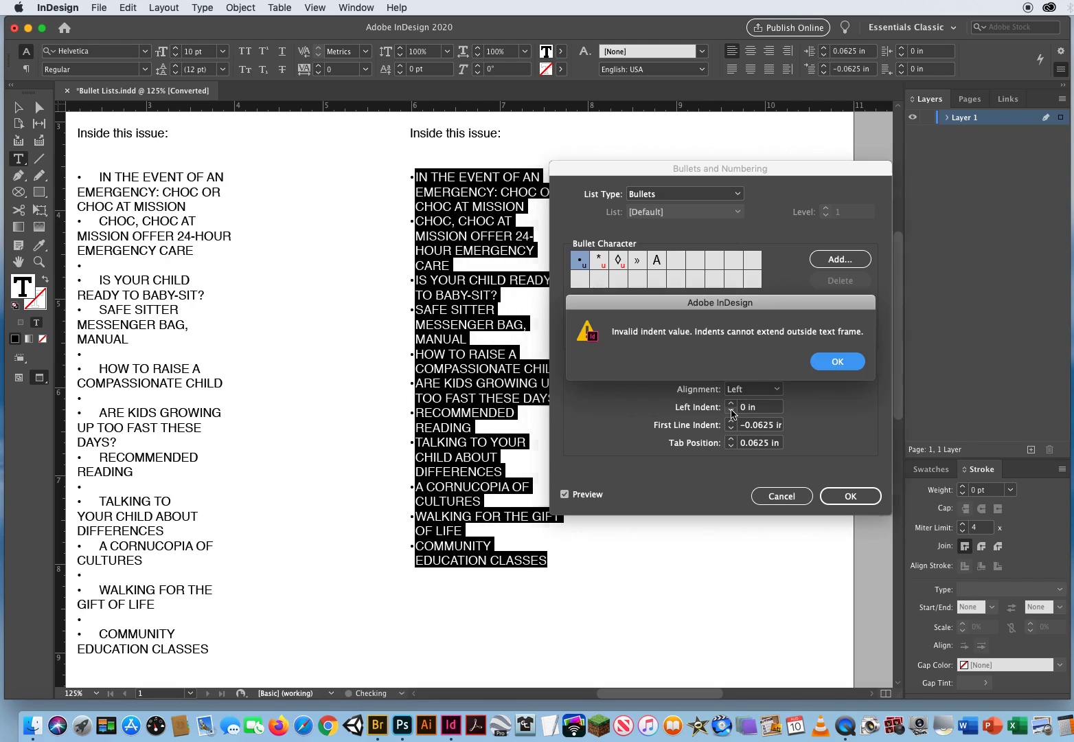
pyautogui.press('Return')
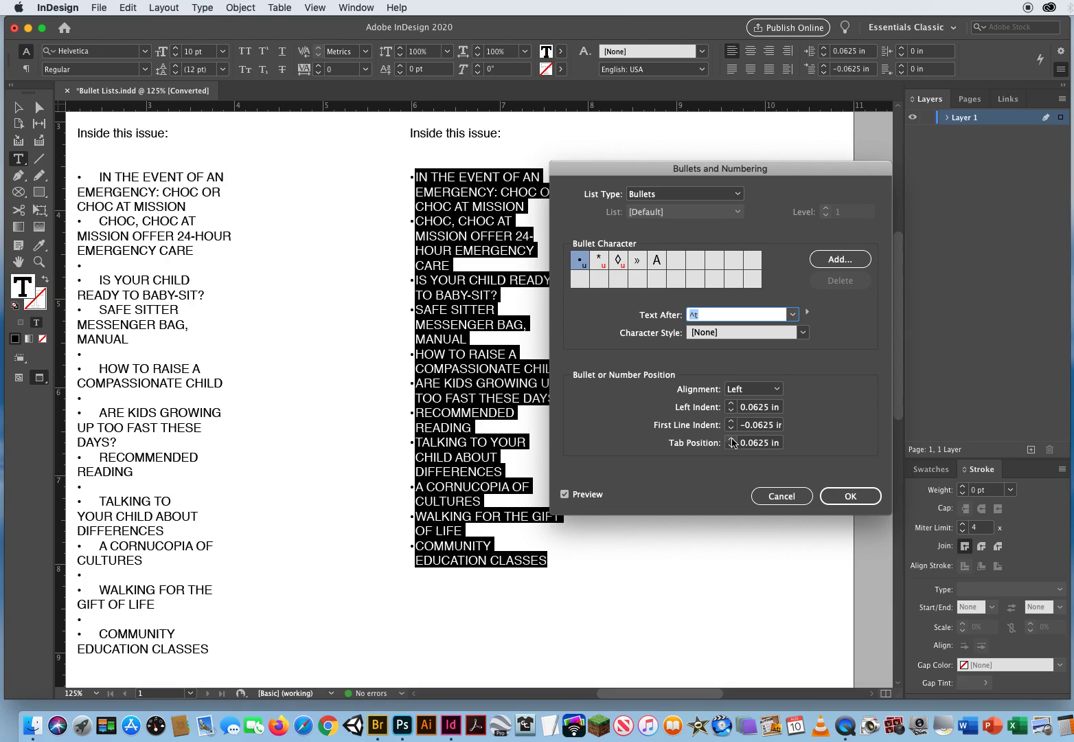
pyautogui.click(732, 421)
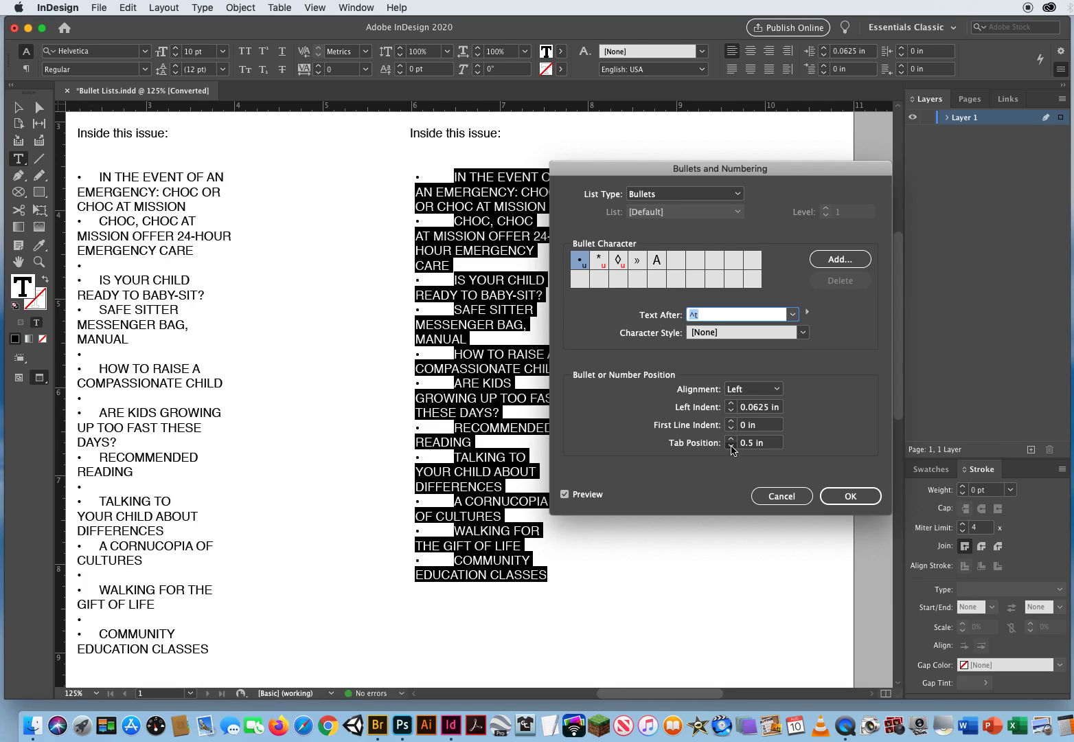
pyautogui.click(732, 446)
pyautogui.click(732, 446)
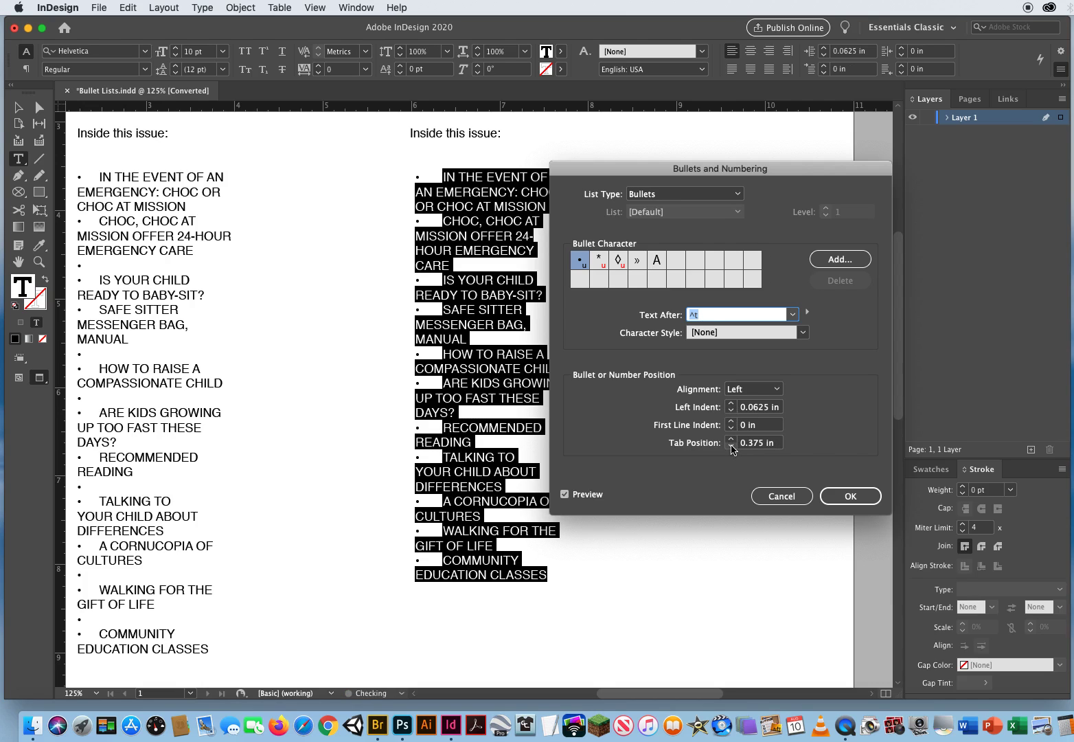
# Try a left indent of 0.1875 in, reducing the tab position to 0.25 in and the first line indent to -0.0625 in.
pyautogui.click(731, 405)
pyautogui.click(732, 405)
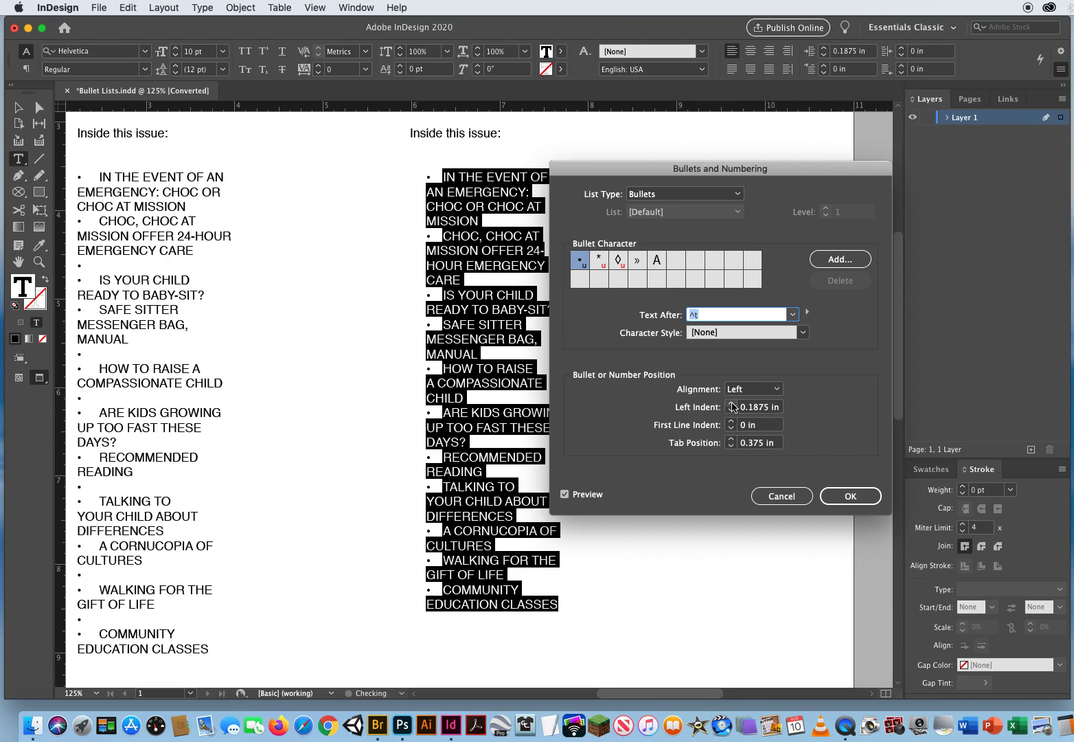
pyautogui.click(732, 447)
pyautogui.click(732, 446)
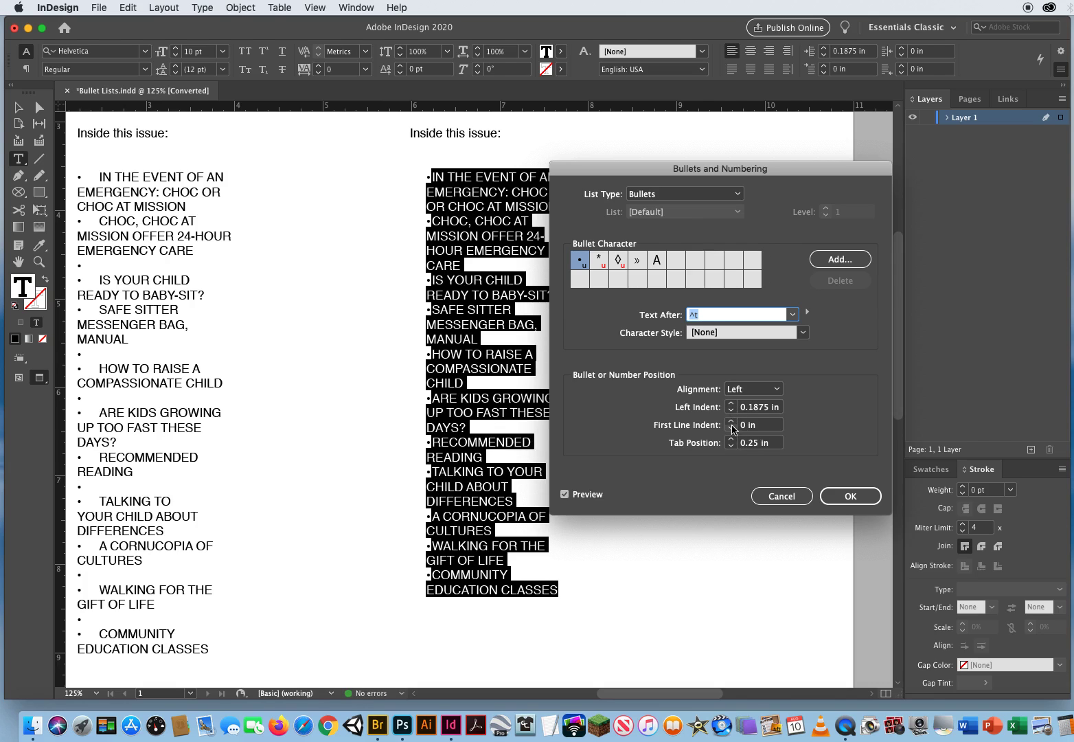
pyautogui.click(732, 429)
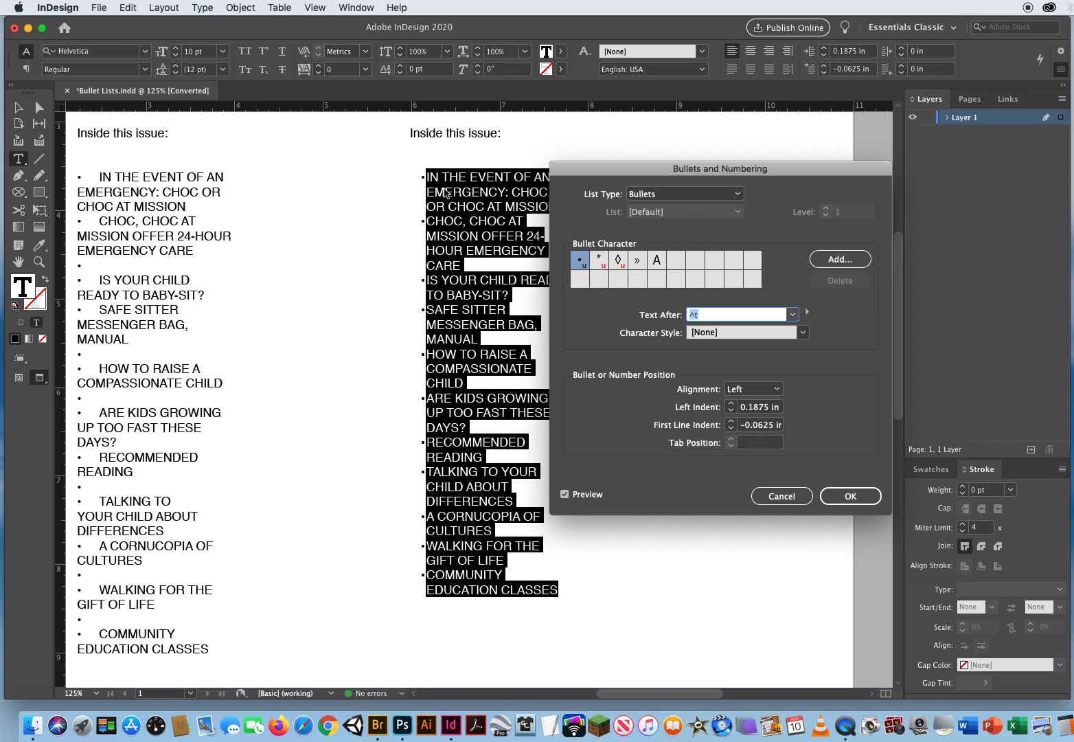
# Try left indents of 0.3125 in and 0.25 in, with a 0 in first line indent and a 0.375 in tab position.
pyautogui.click(732, 404)
pyautogui.click(731, 404)
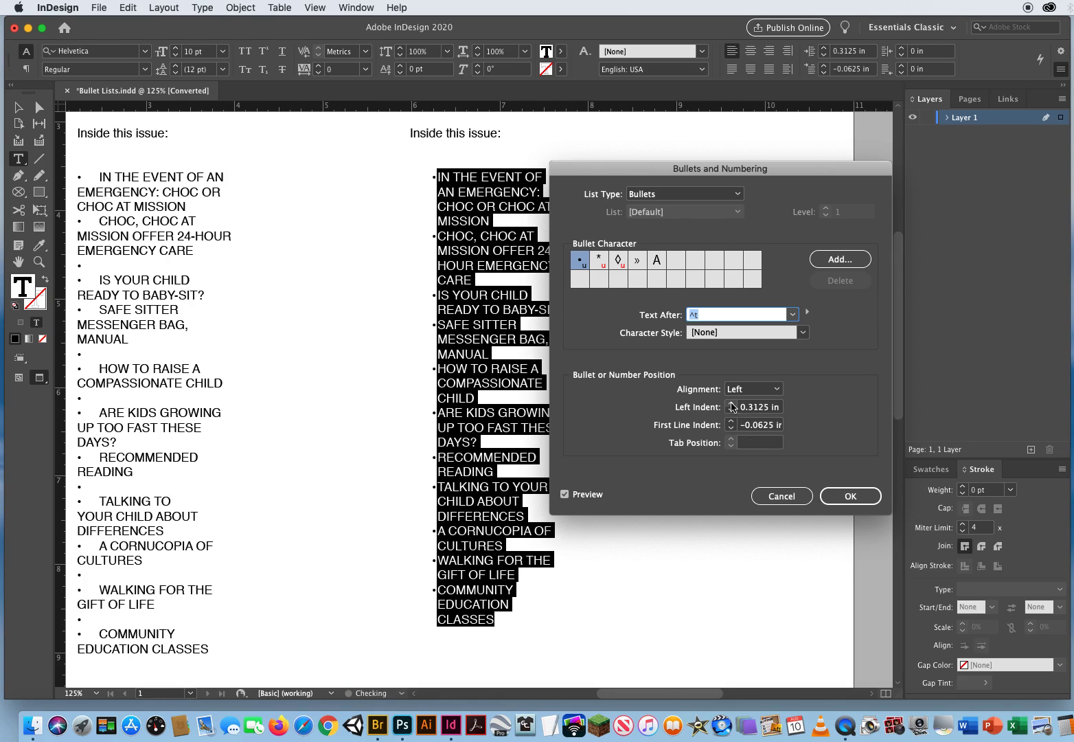
pyautogui.click(730, 411)
pyautogui.click(731, 422)
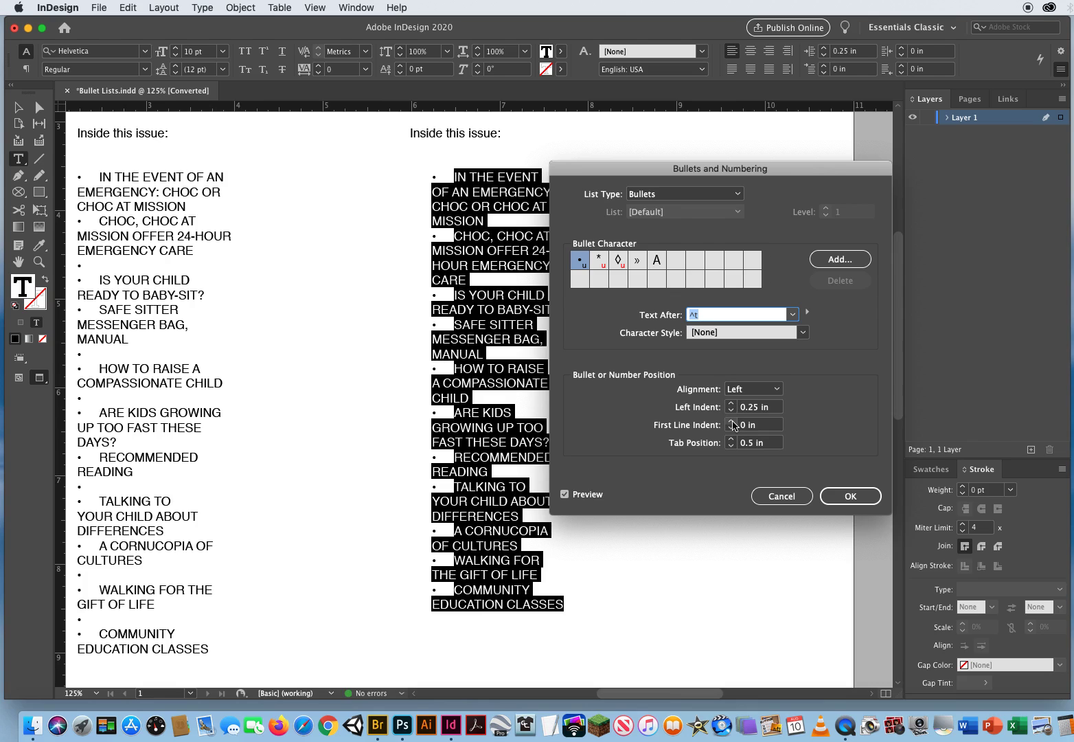
pyautogui.click(730, 440)
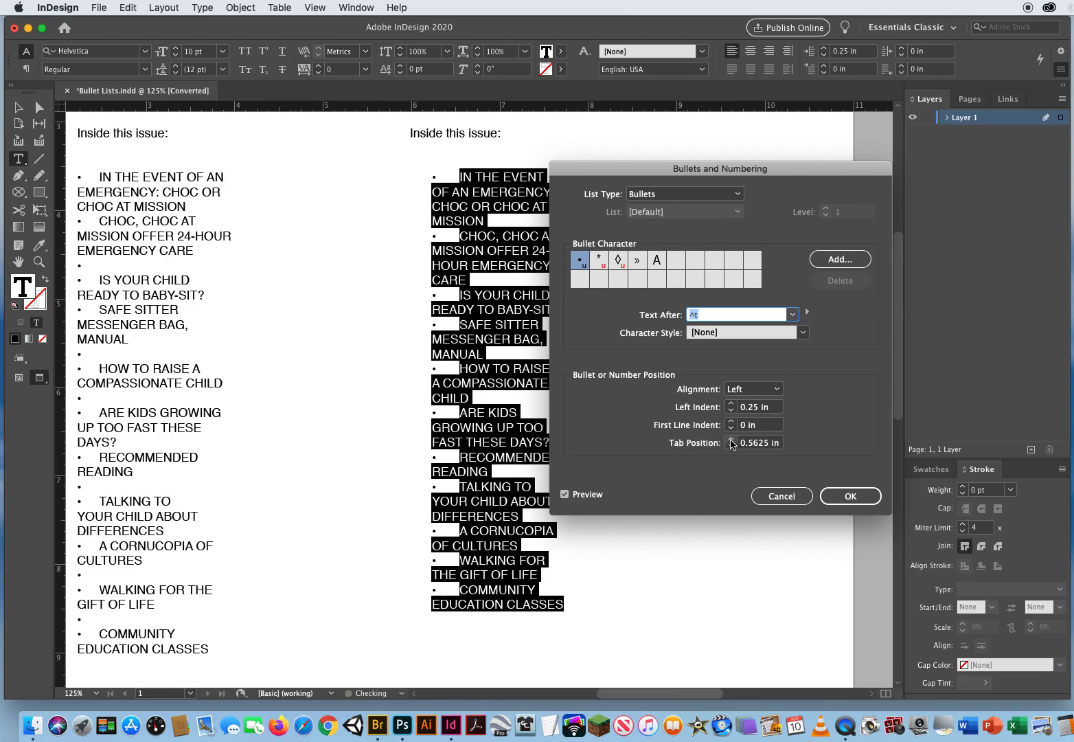
pyautogui.click(732, 446)
pyautogui.click(732, 447)
pyautogui.click(731, 447)
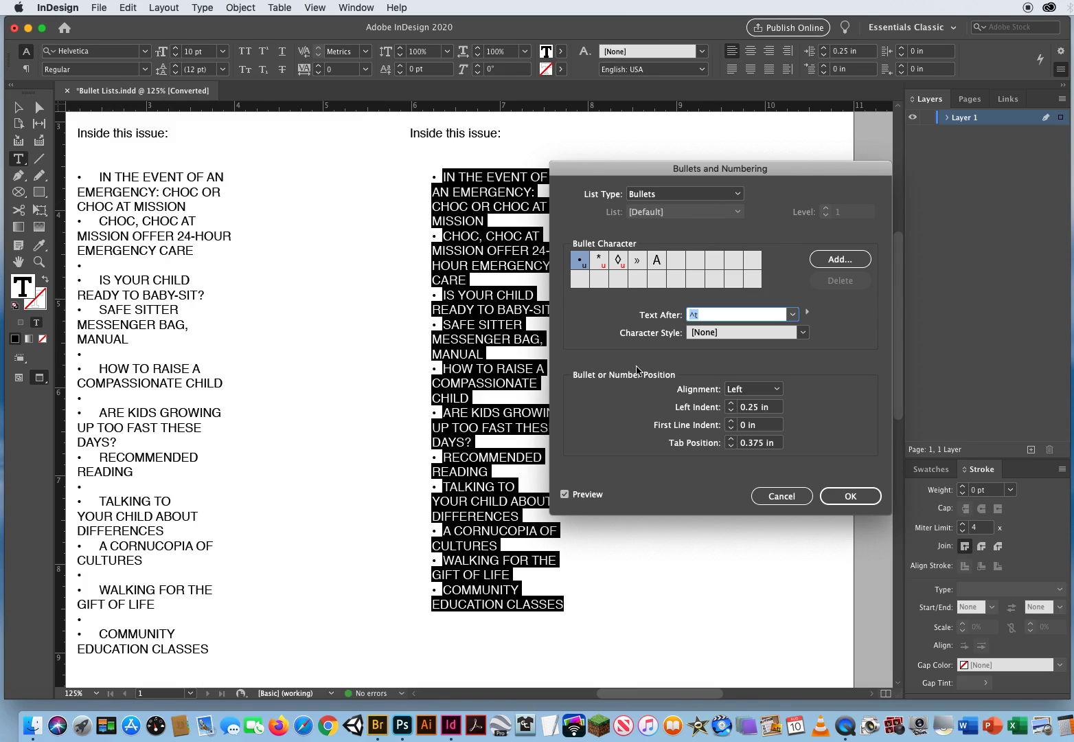
# Set the first line indent to -0.0625 in and, after trying 0.1875 in and 0.3125 in, the left indent to 0.25 in.
pyautogui.click(731, 429)
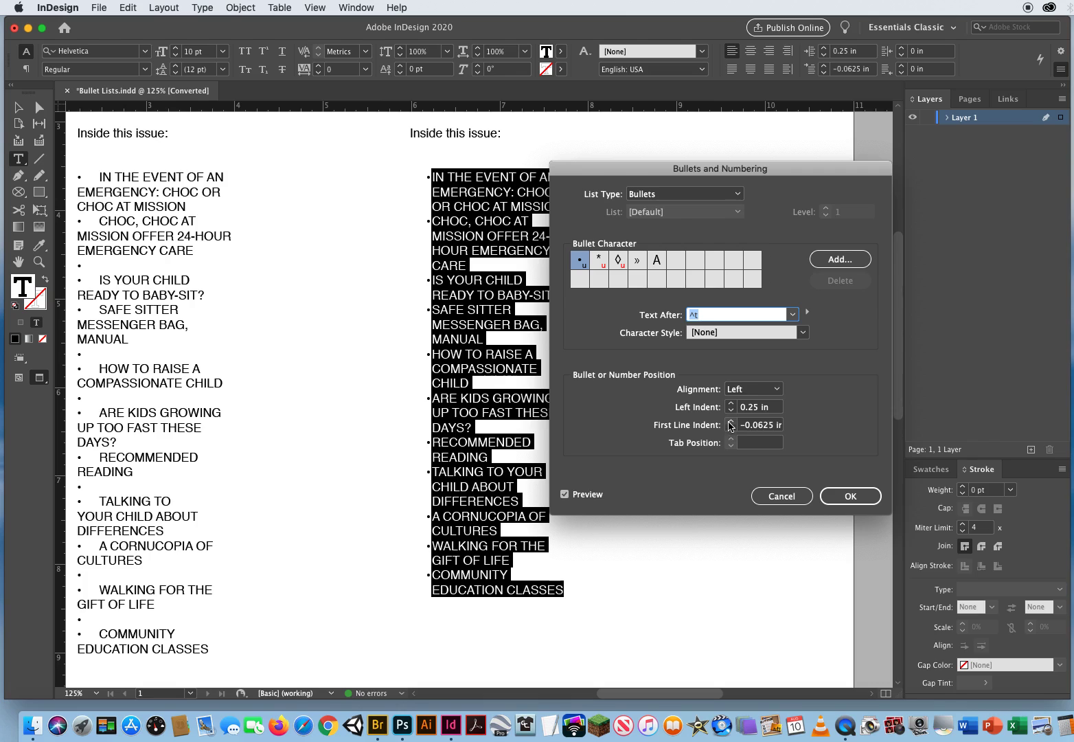
pyautogui.click(731, 411)
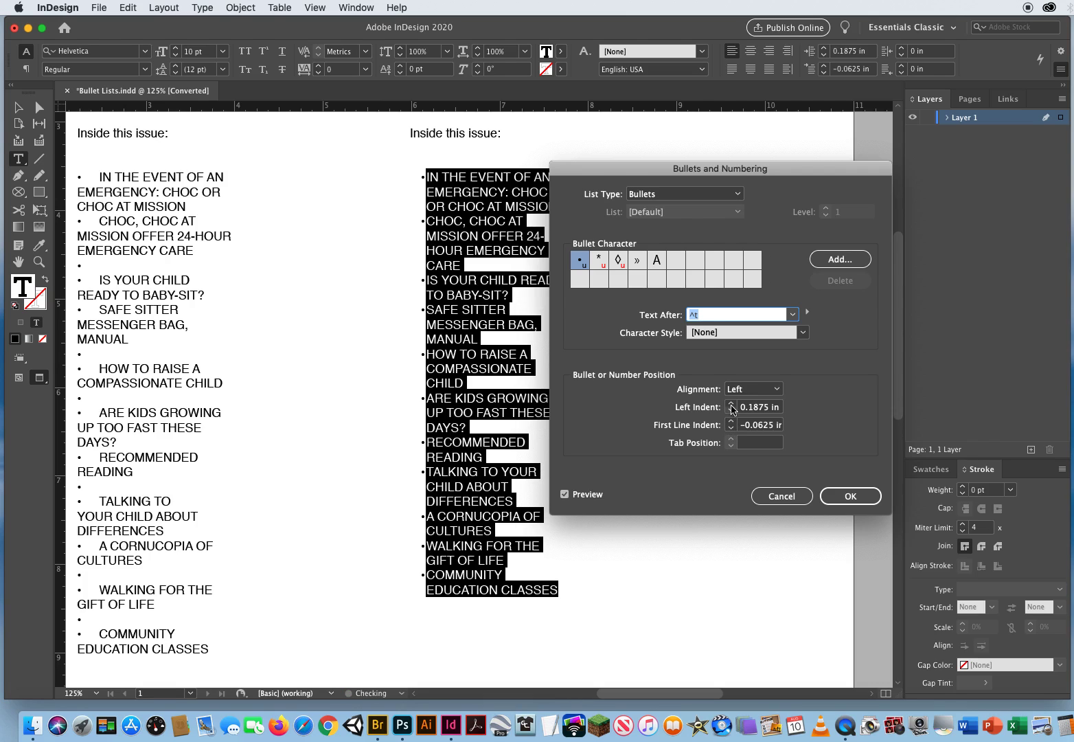
pyautogui.click(732, 404)
pyautogui.click(731, 404)
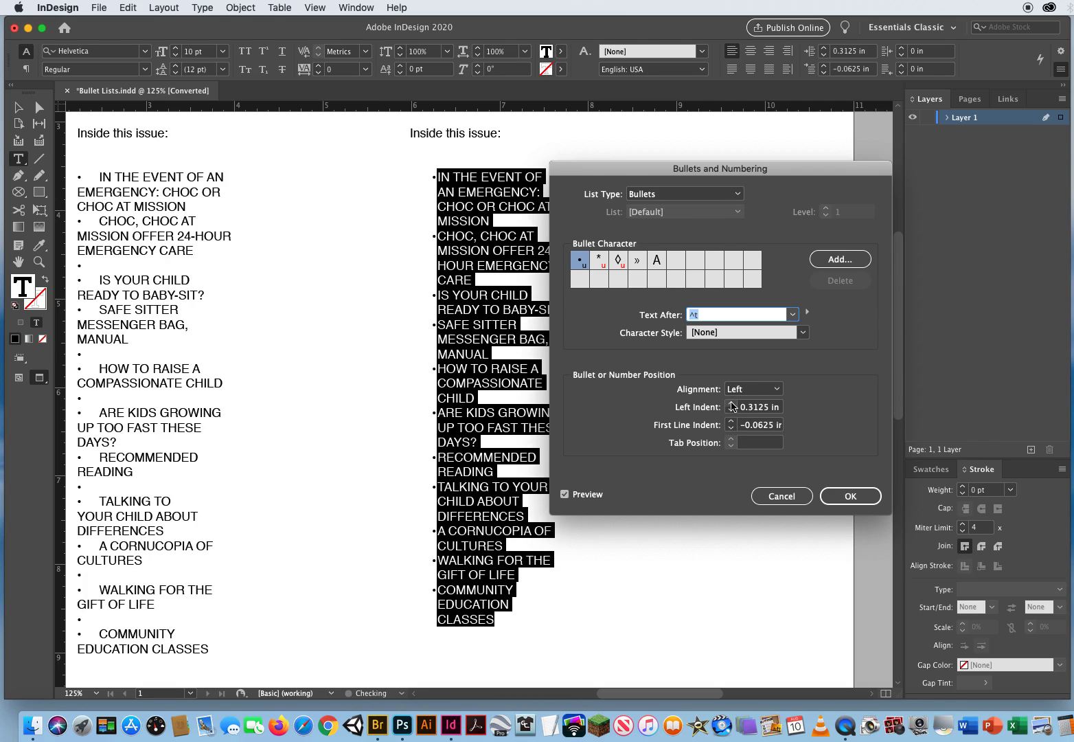
pyautogui.click(731, 410)
# Try a first line indent of -0.125 in for the second column's list and return it to -0.0625 in.
pyautogui.click(730, 428)
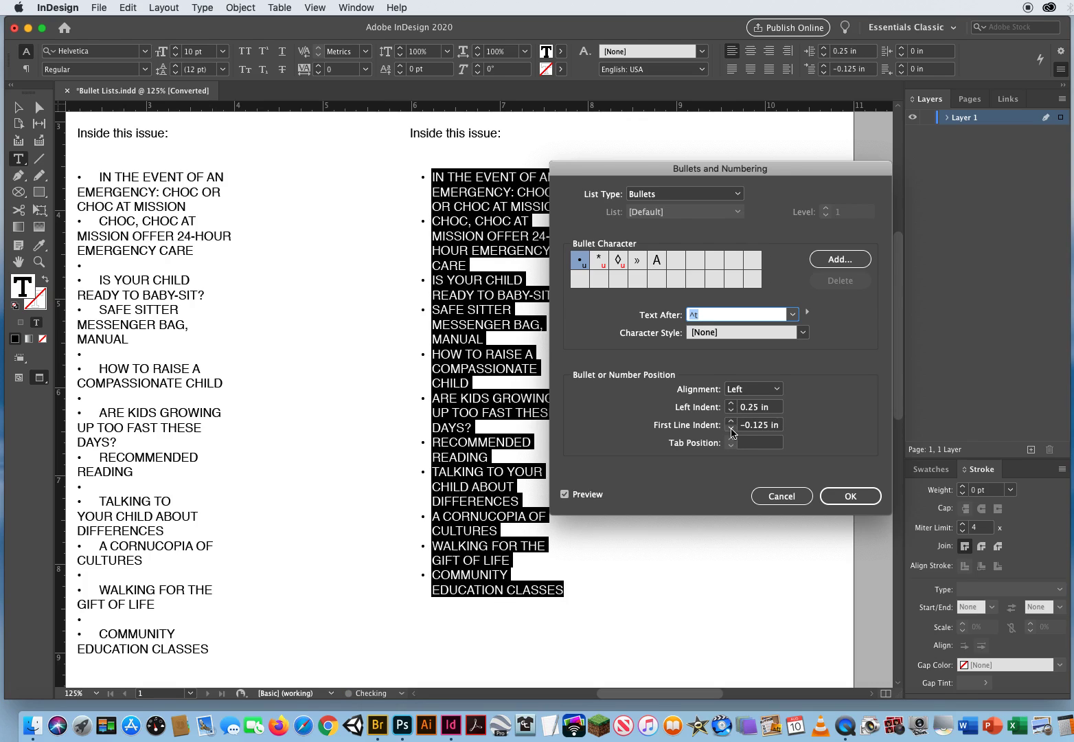
pyautogui.click(732, 428)
pyautogui.click(731, 421)
pyautogui.click(731, 427)
pyautogui.click(731, 421)
# Set the second column list's first line indent to -0.125 in, accept the bullet settings, and deselect the text frame.
pyautogui.moveTo(771, 409); pyautogui.dragTo(729, 407)
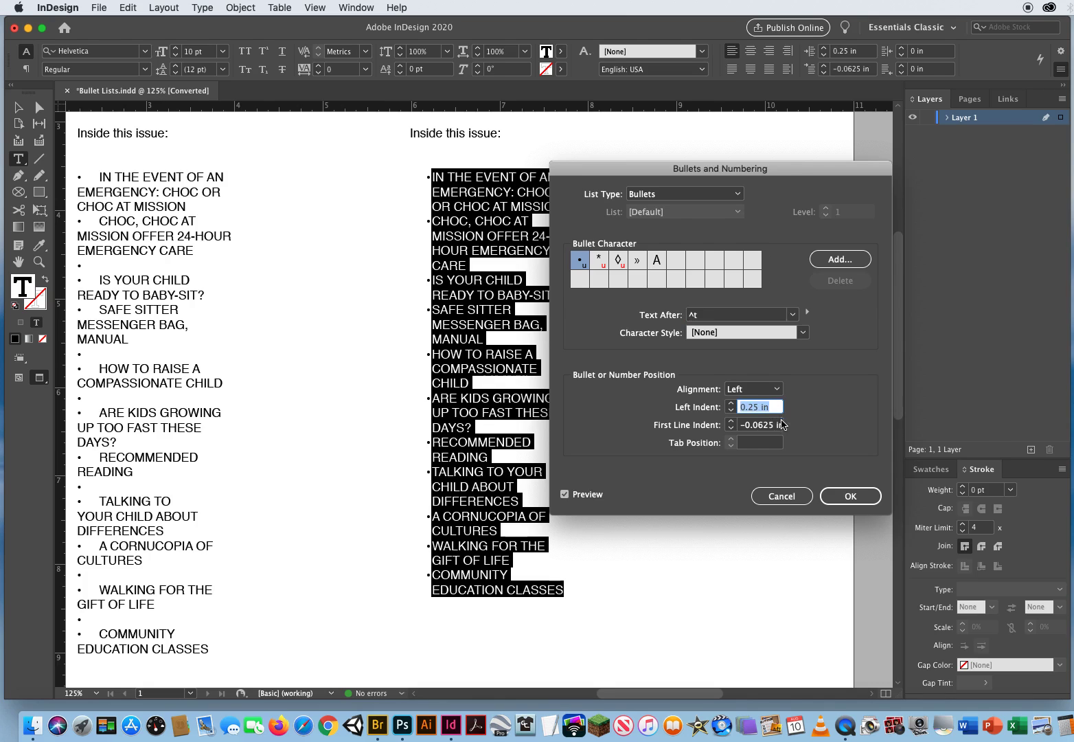
pyautogui.click(731, 429)
pyautogui.click(781, 427)
pyautogui.moveTo(782, 427); pyautogui.dragTo(719, 424)
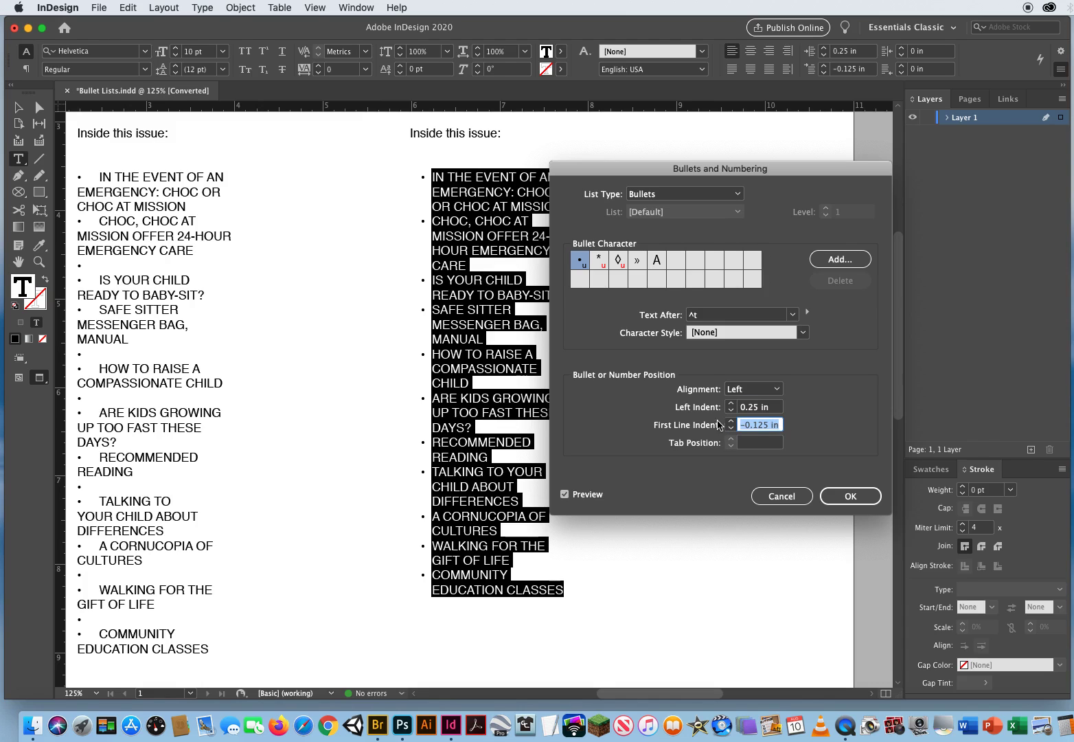
pyautogui.click(848, 496)
pyautogui.click(18, 107)
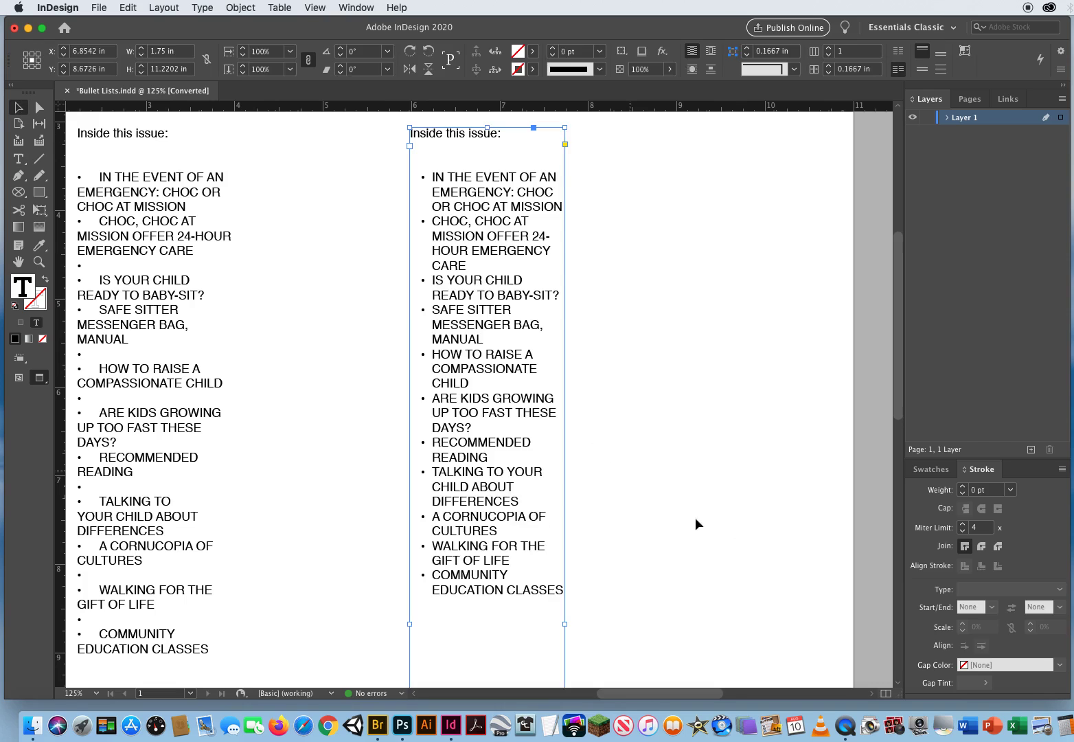
pyautogui.click(621, 380)
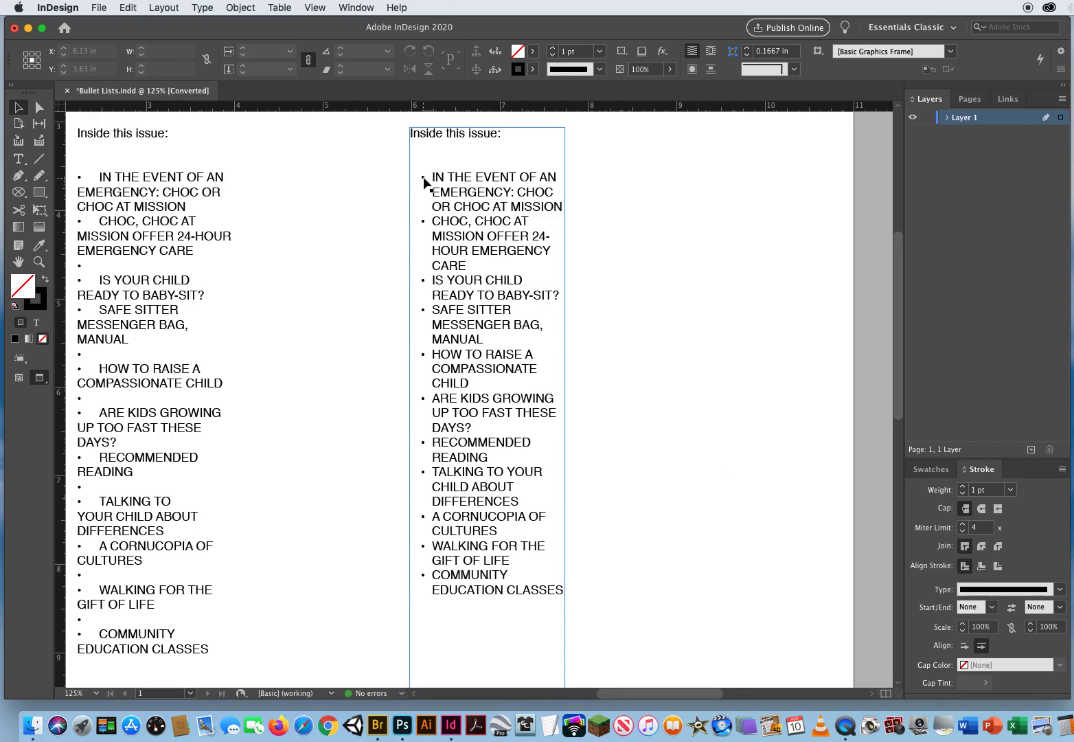
# Select the second column's whole list again and reopen Bullets and Numbering with the dialog clear of the text.
pyautogui.click(17, 157)
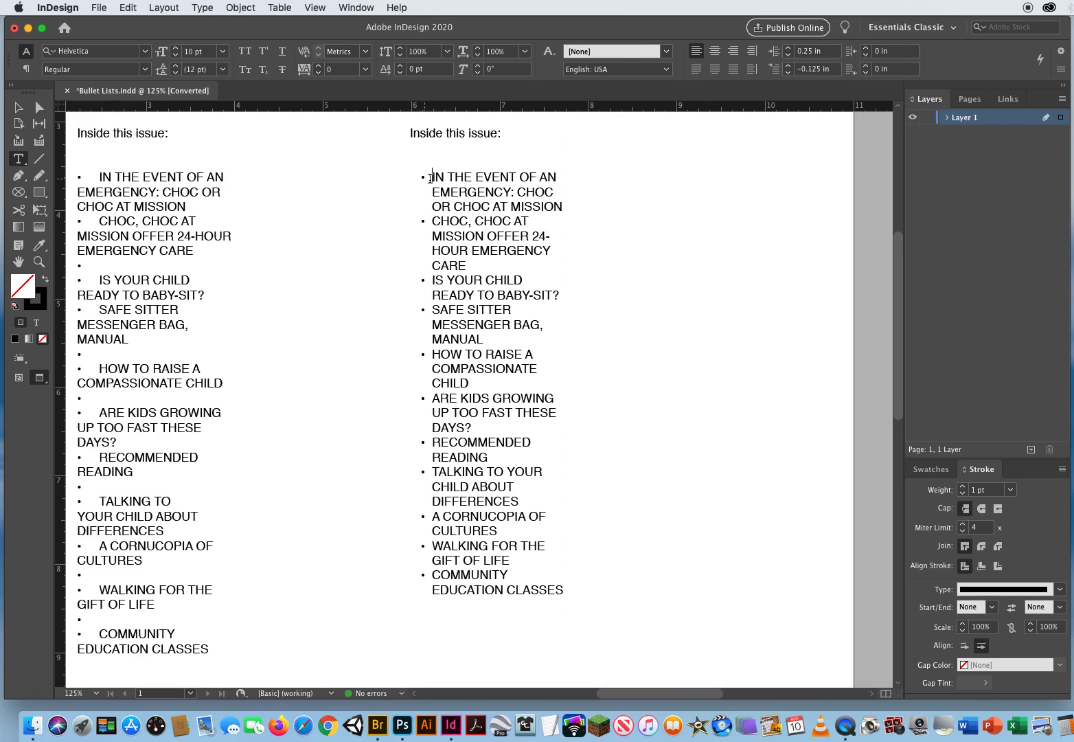
pyautogui.click(431, 176)
pyautogui.moveTo(431, 176); pyautogui.dragTo(654, 612)
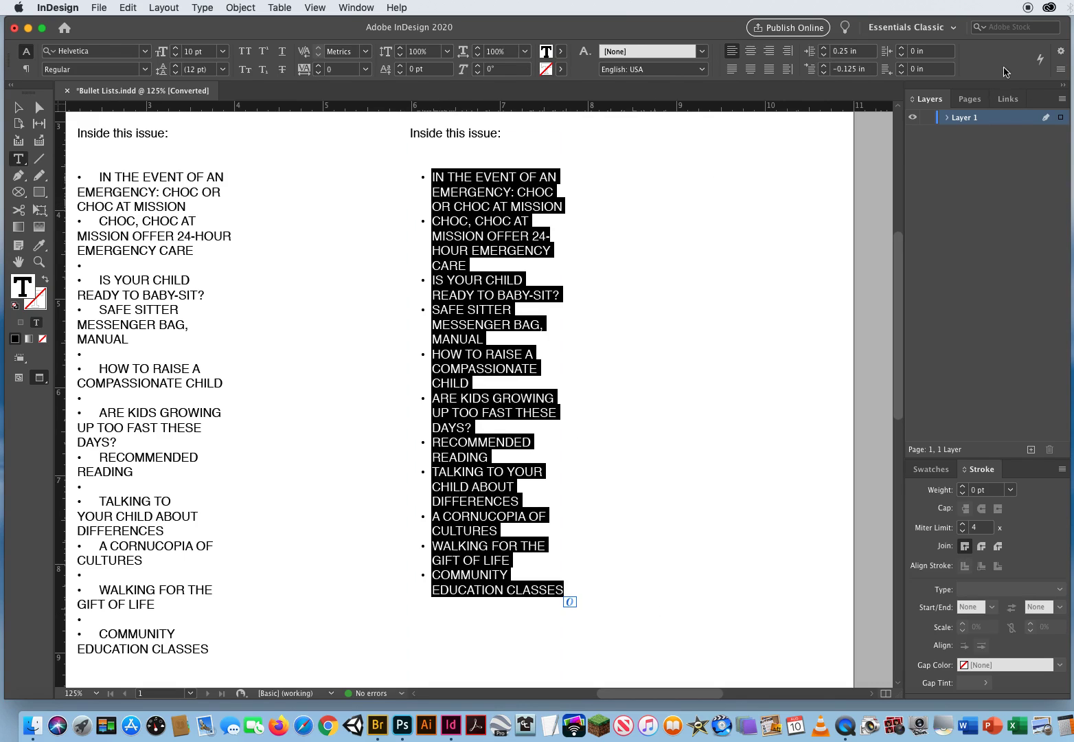
pyautogui.moveTo(1058, 81); pyautogui.dragTo(859, 87)
pyautogui.click(862, 70)
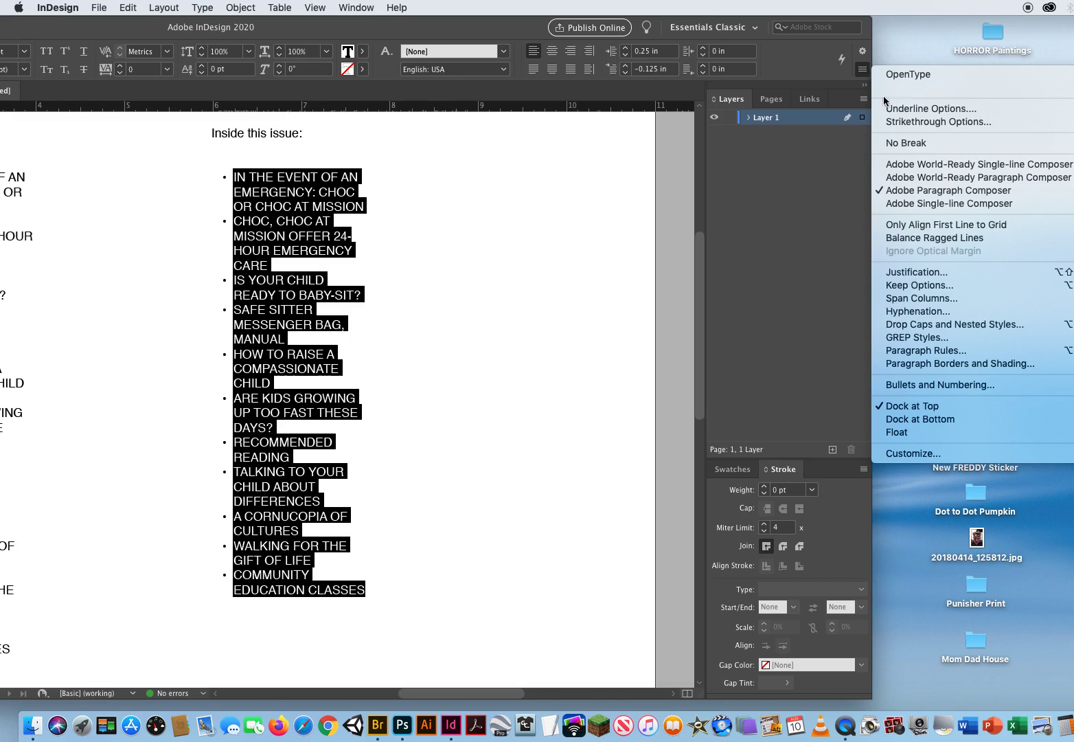
pyautogui.click(934, 385)
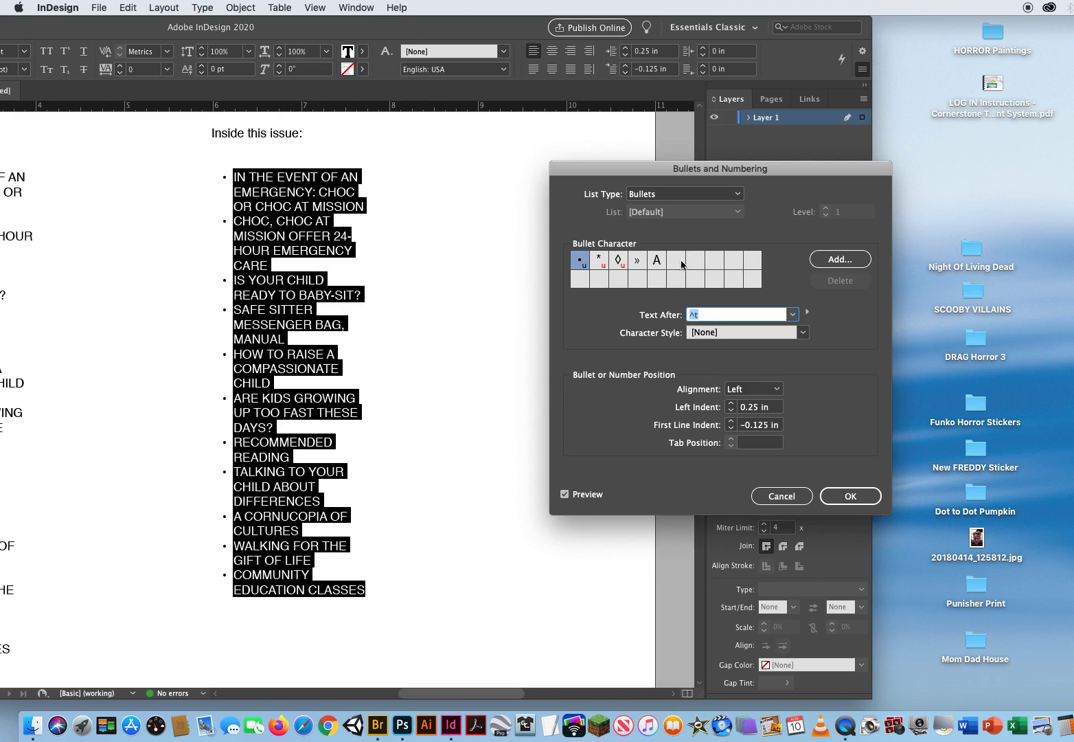
# Try the ◊ and » bullet characters on the second column's list and return to the round bullet.
pyautogui.click(619, 261)
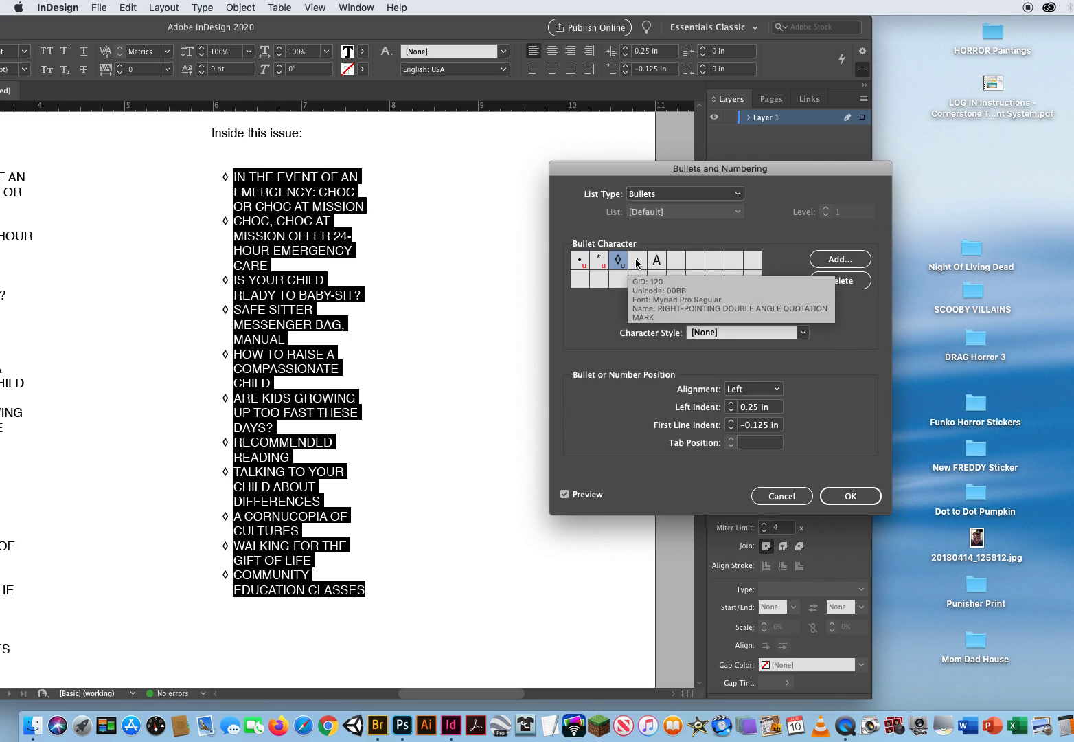
pyautogui.click(636, 261)
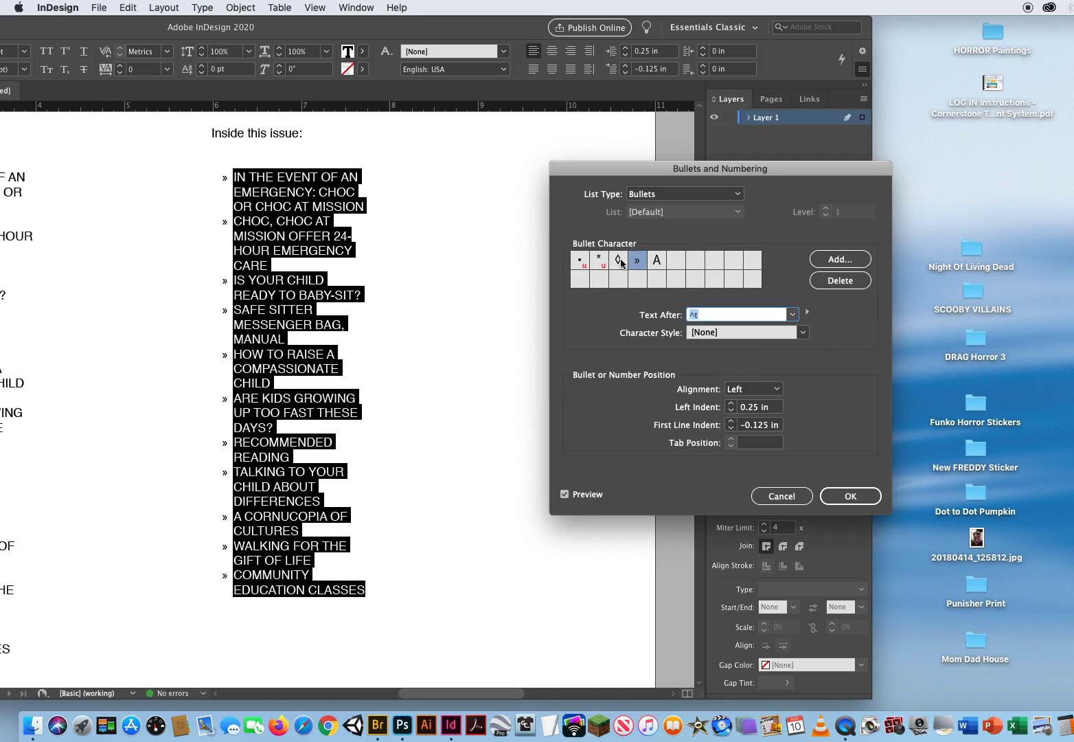
pyautogui.click(579, 264)
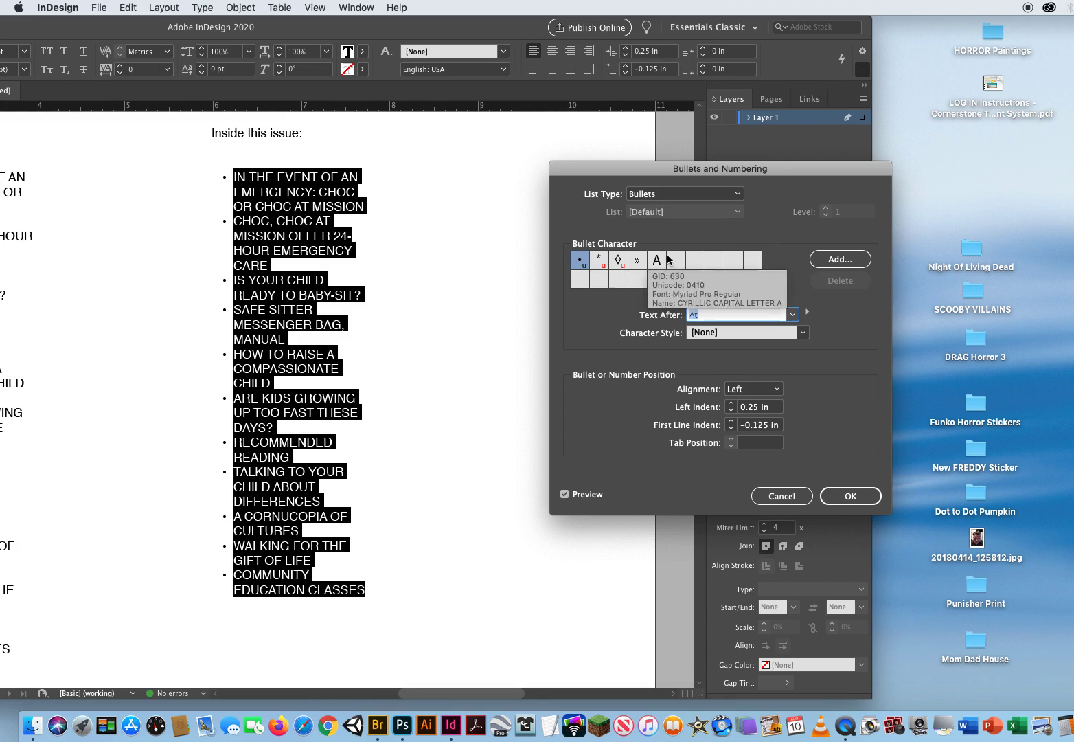
# Add the Wingdings Regular pointing-hand glyph to the bullet characters and apply it to the second column's list.
pyautogui.click(833, 260)
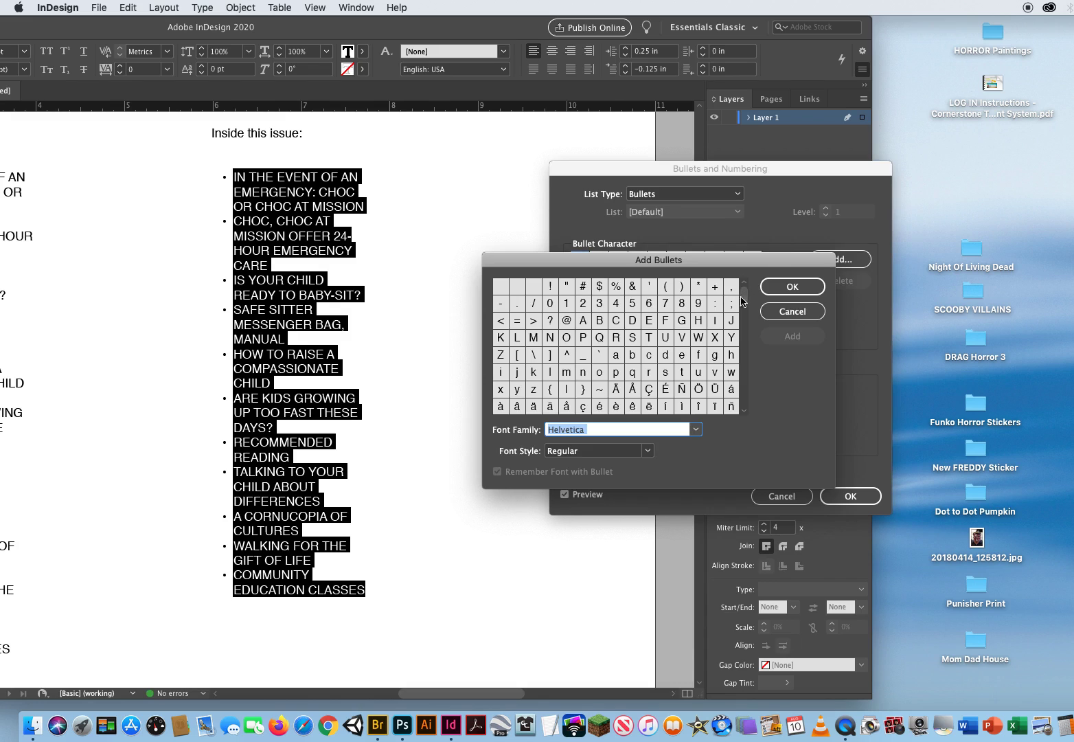
pyautogui.click(695, 430)
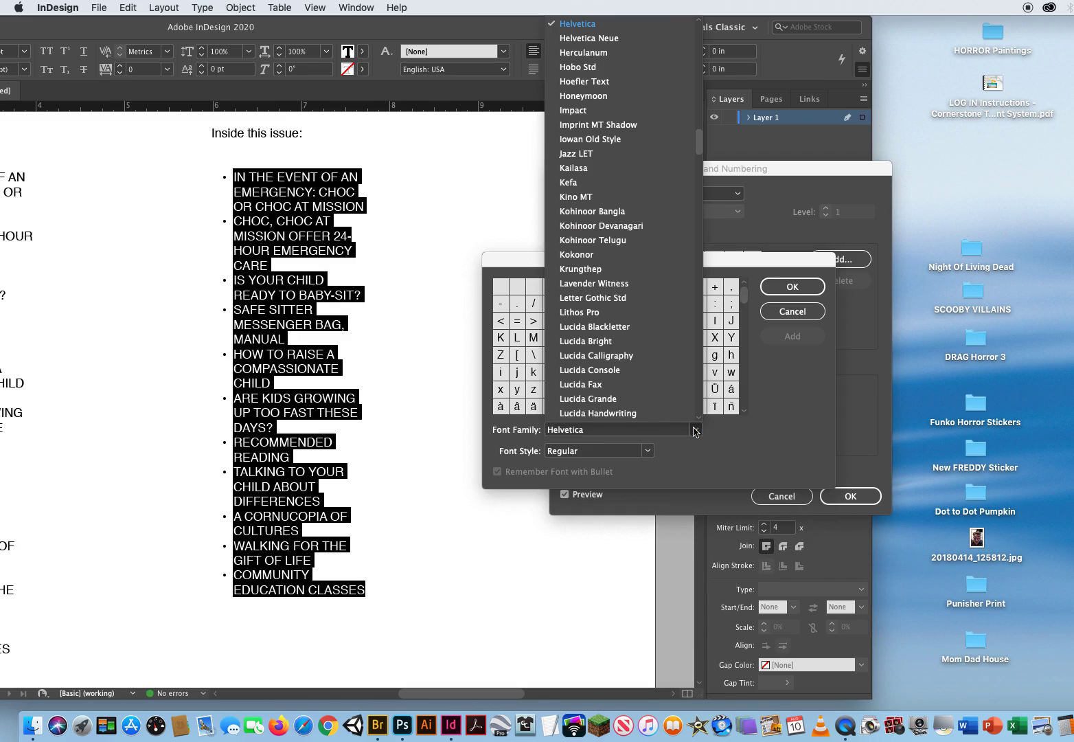
pyautogui.moveTo(699, 146); pyautogui.dragTo(679, 259)
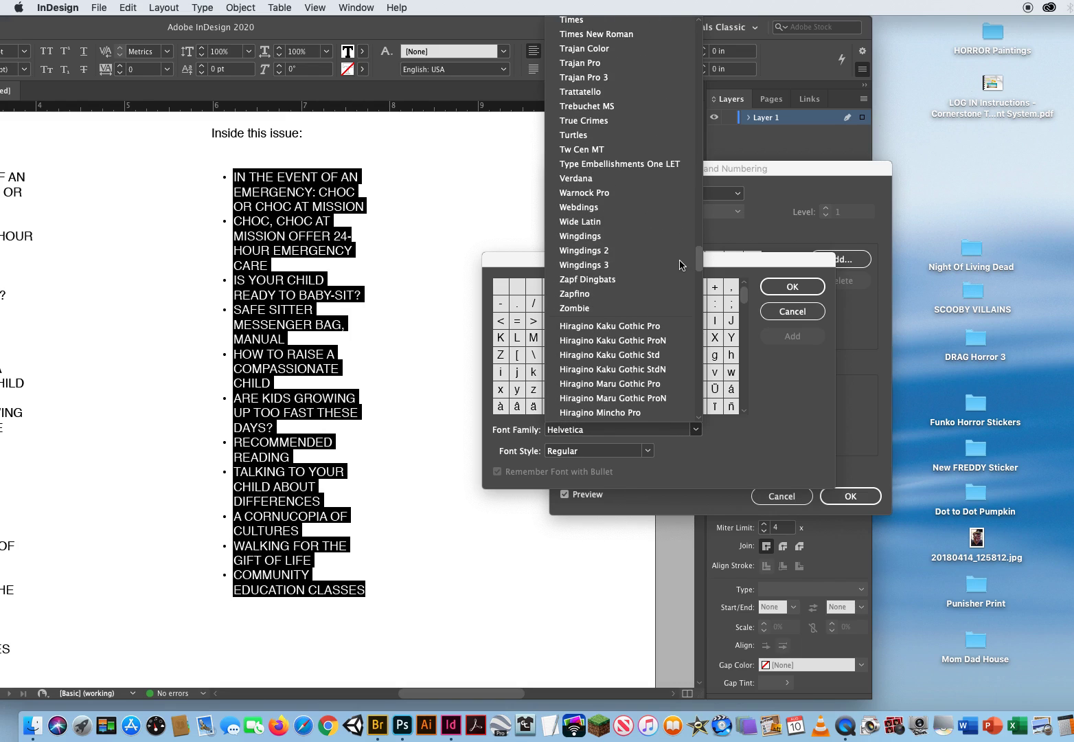
pyautogui.click(600, 238)
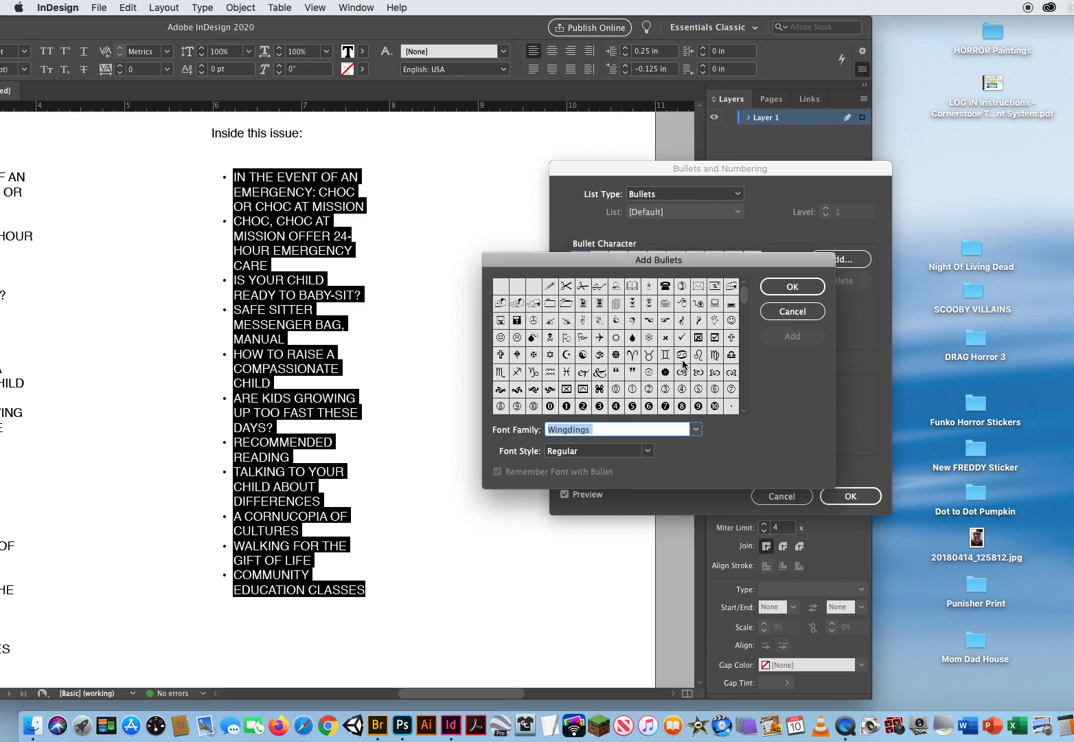
pyautogui.click(664, 326)
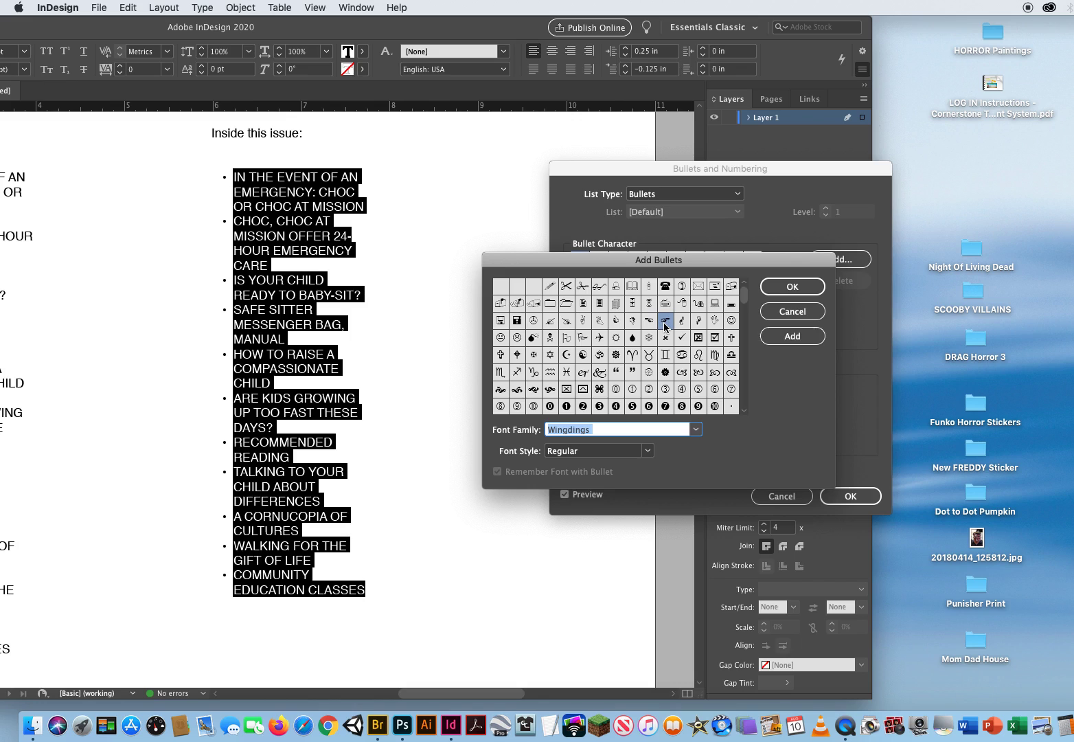
pyautogui.click(791, 288)
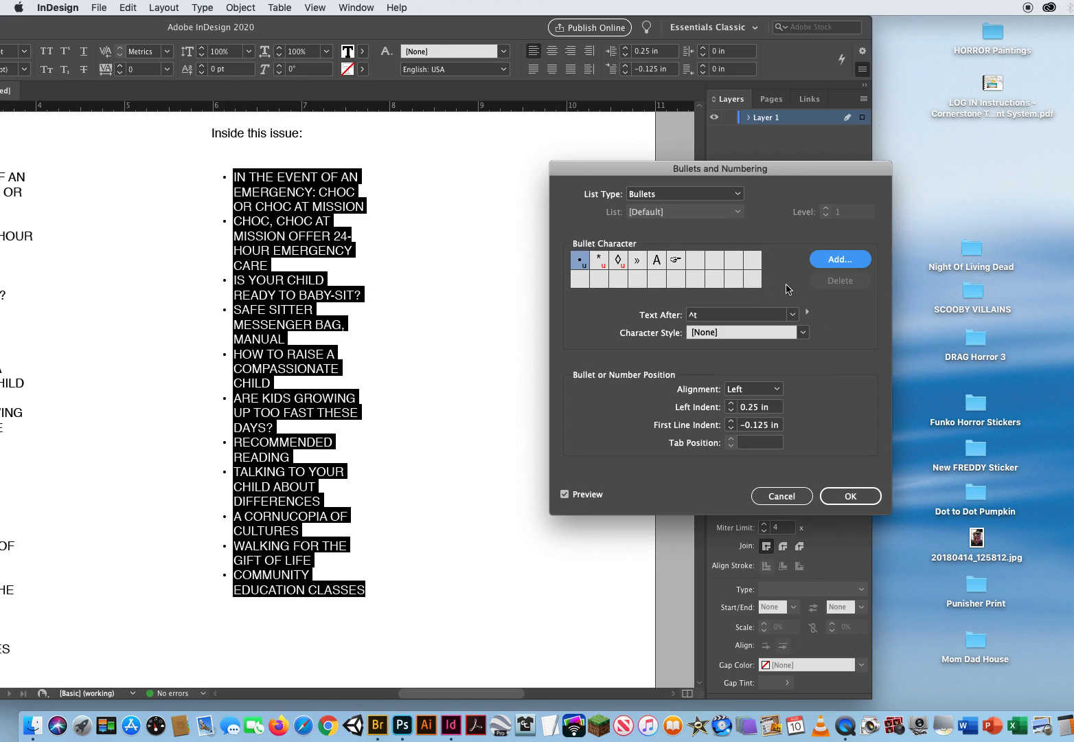
pyautogui.click(676, 262)
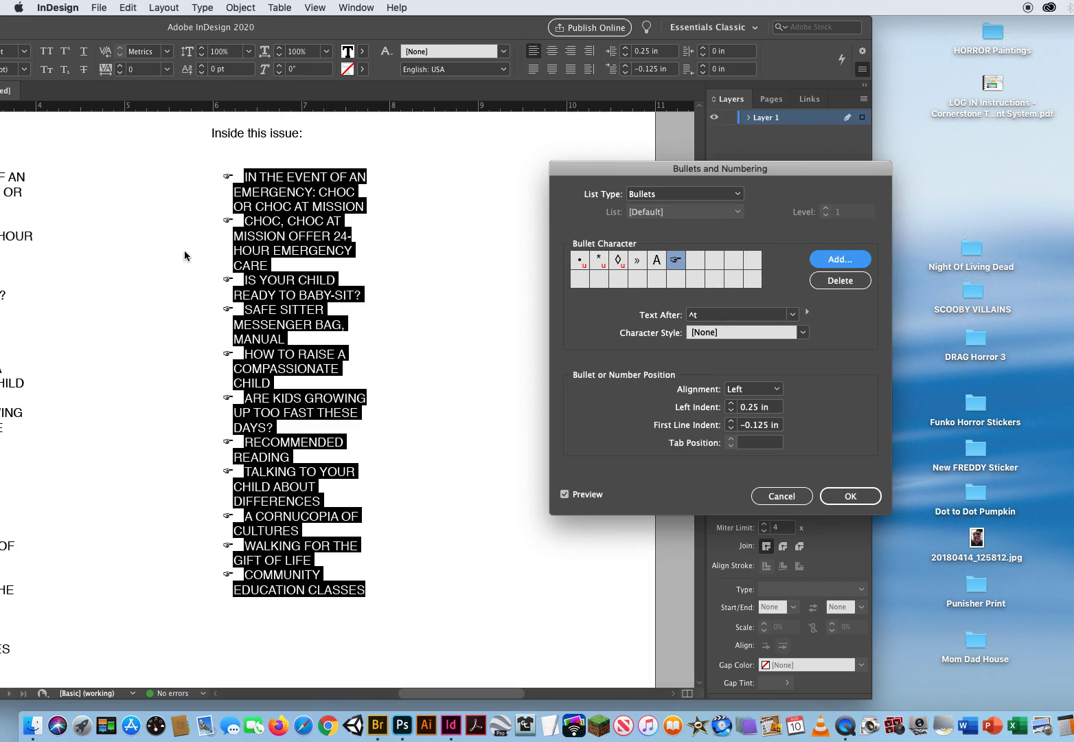
# Set the second column list's first line indent to -0.1875 in and its bullet character to ◊, accept the settings, and deselect the frame.
pyautogui.click(730, 430)
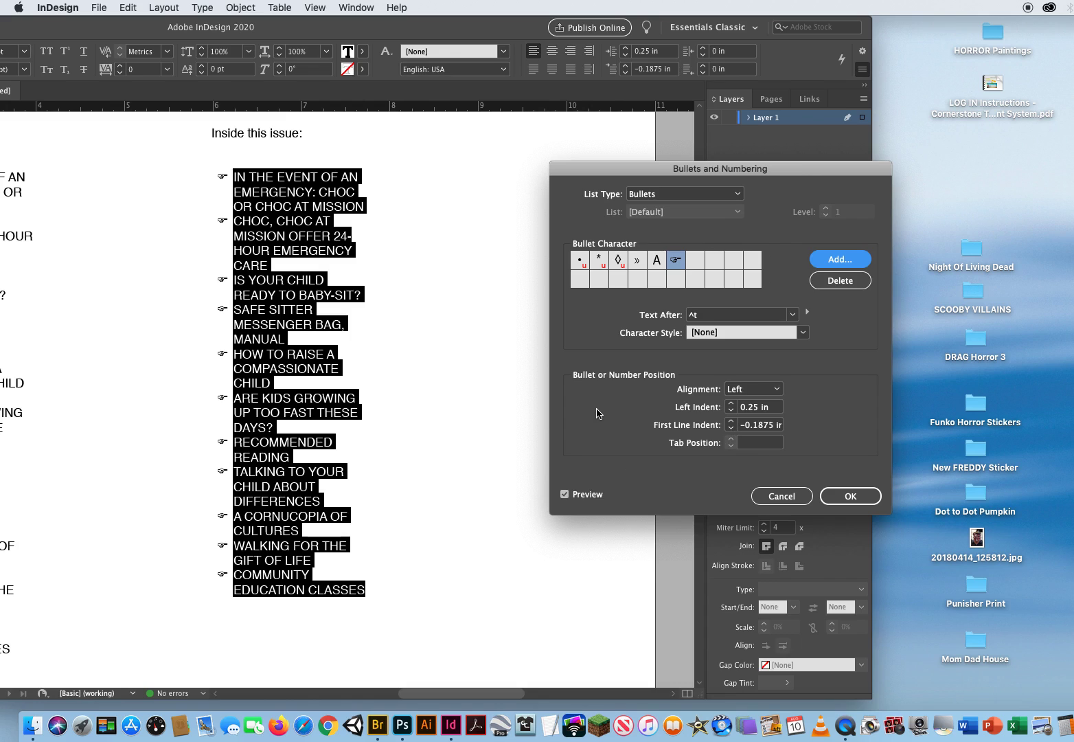
pyautogui.click(619, 262)
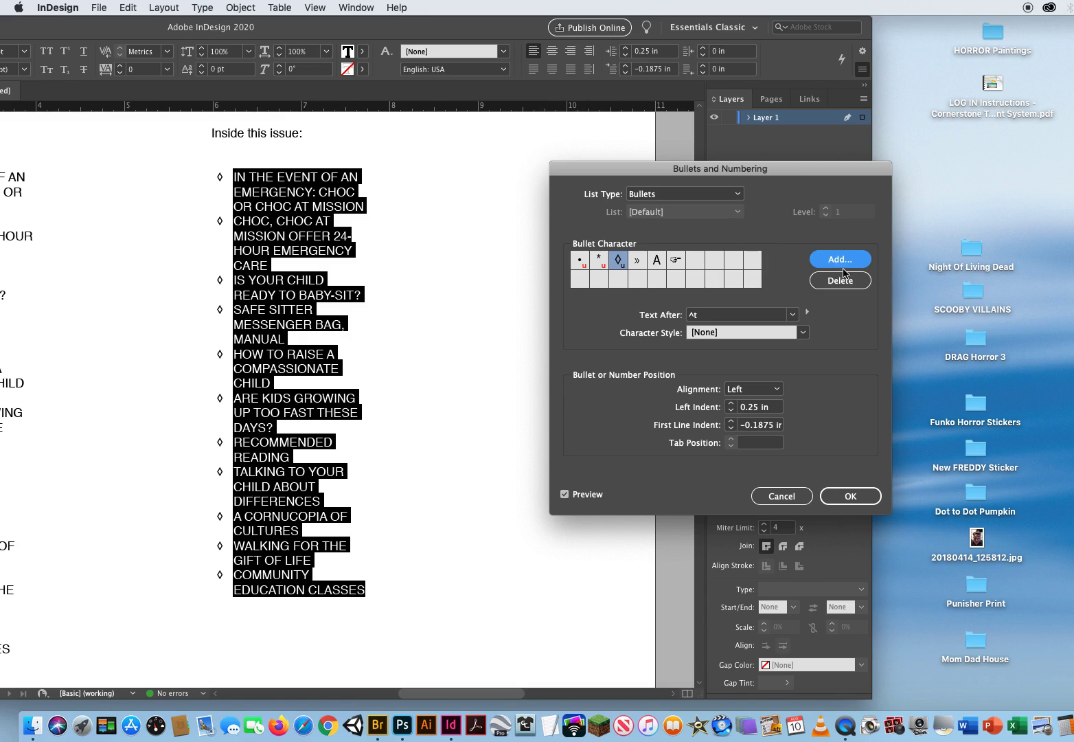
pyautogui.click(848, 498)
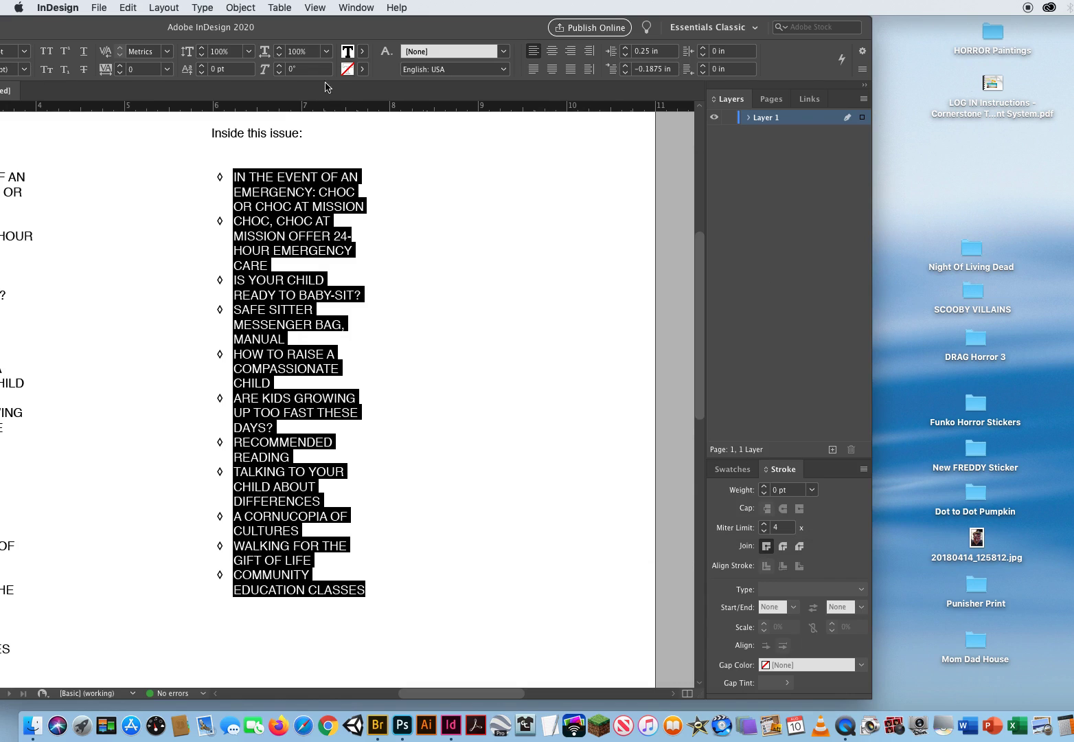
pyautogui.moveTo(305, 26); pyautogui.dragTo(503, 29)
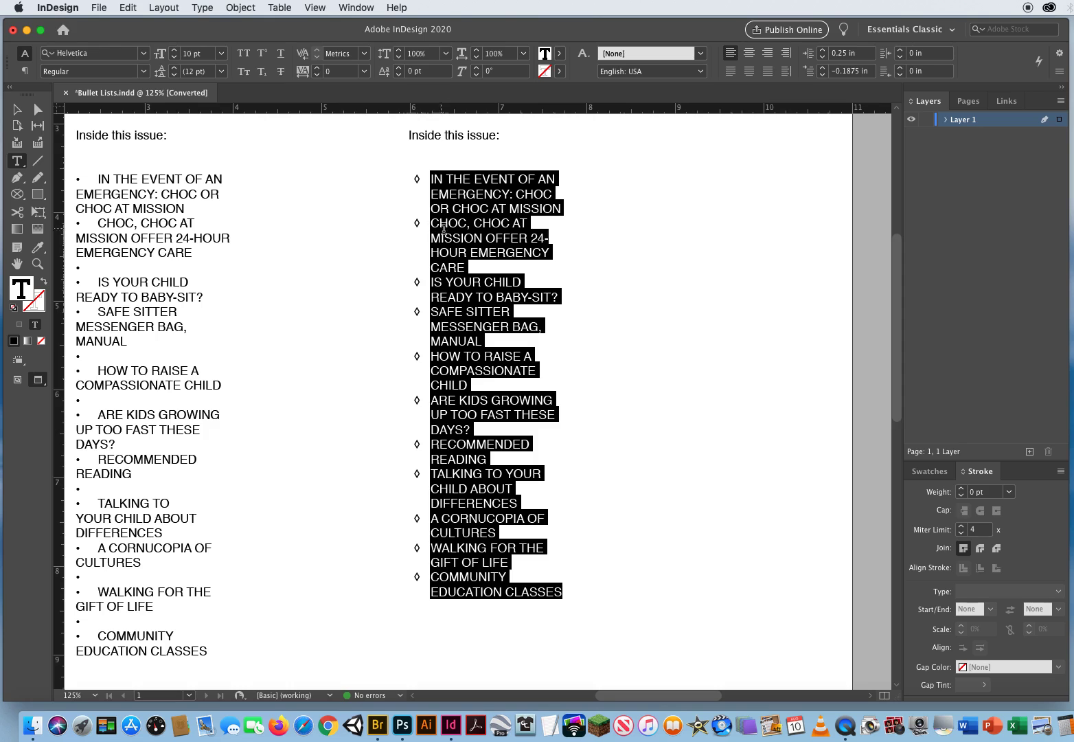
pyautogui.press('Escape')
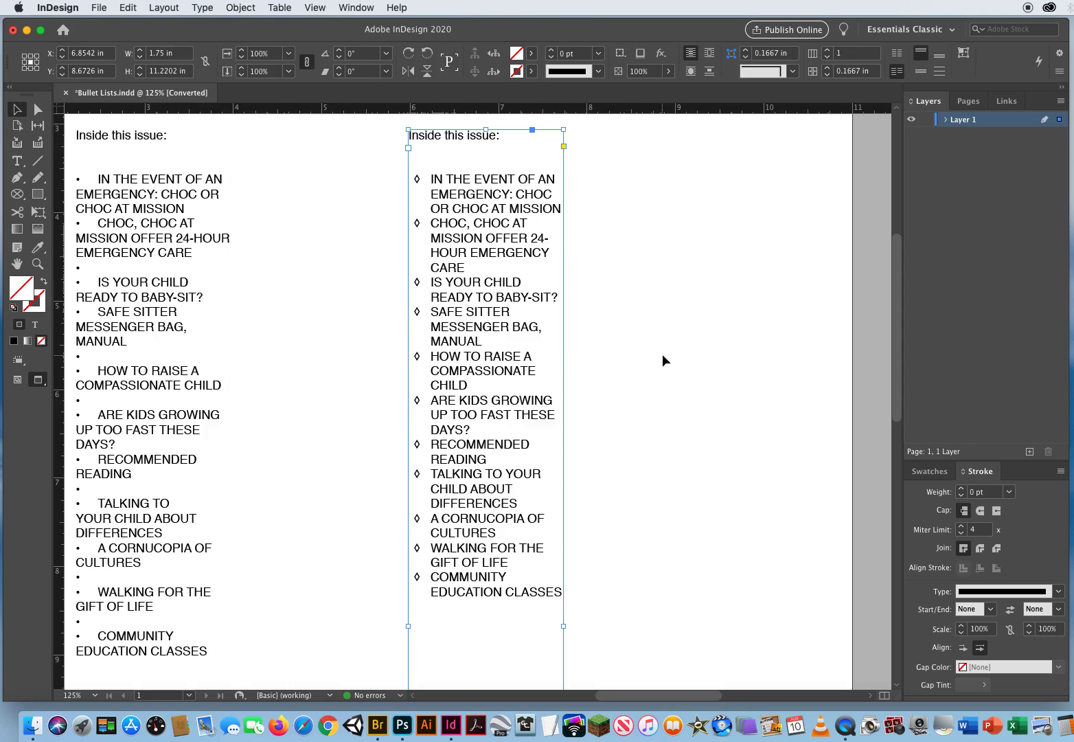
pyautogui.click(662, 353)
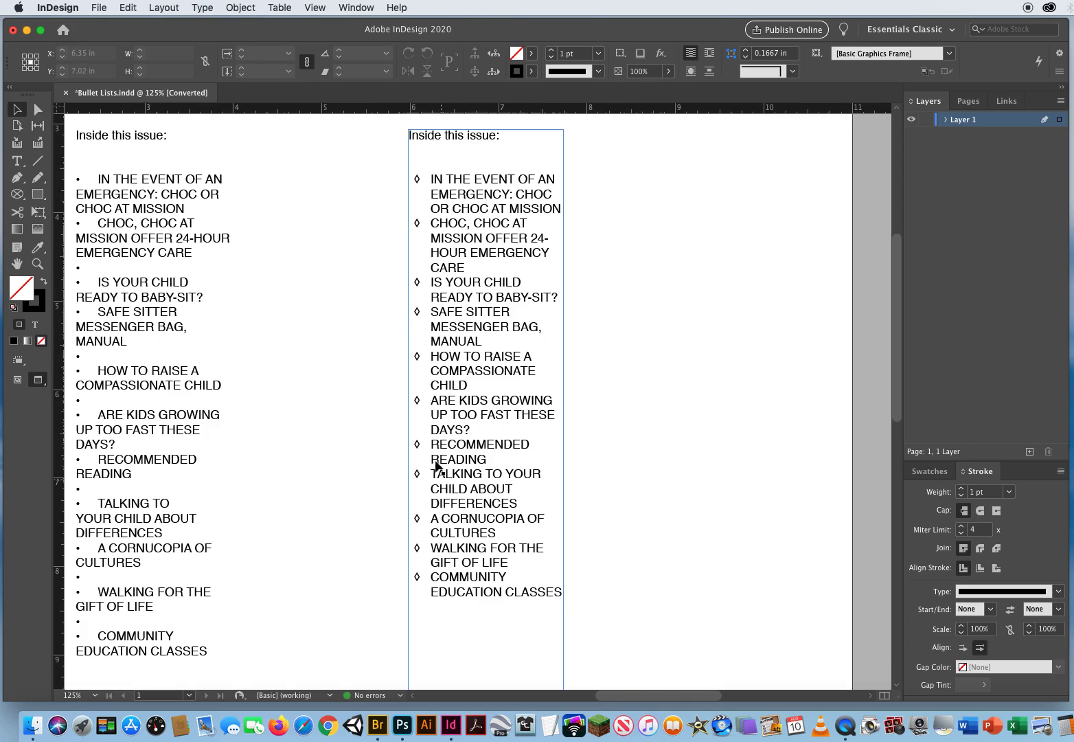
# Set the space before to 0.125 in for the second column's items from "CHOC, CHOC AT MISSION" to the end, and deselect them.
pyautogui.press('t')
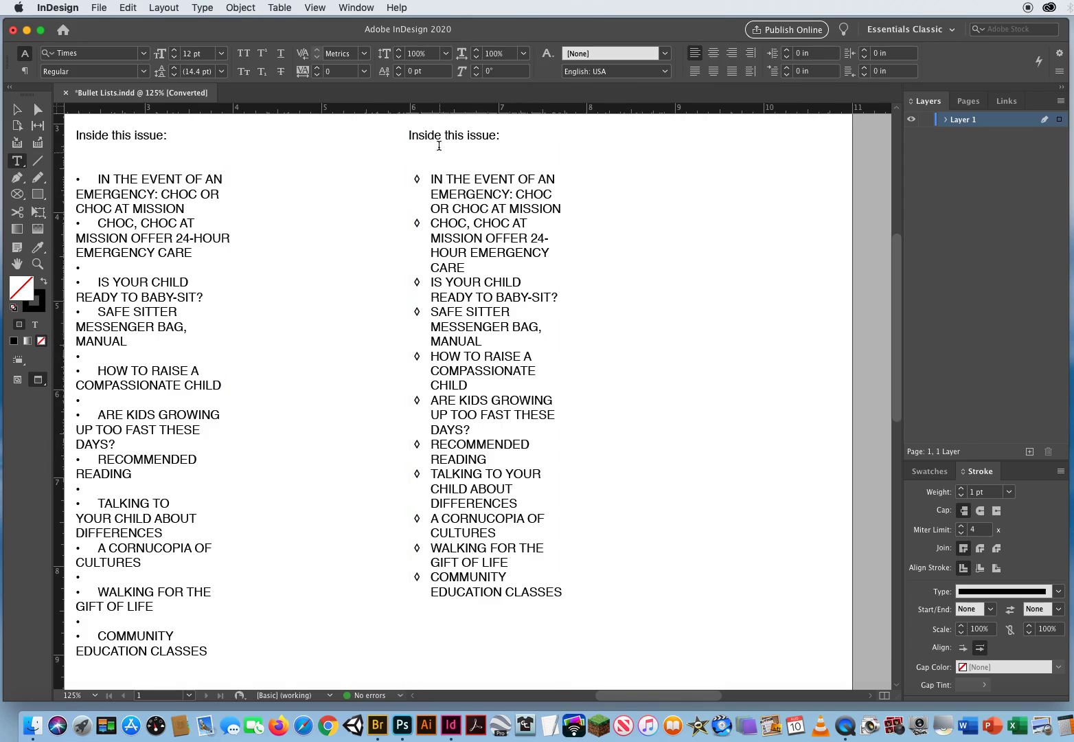
pyautogui.moveTo(416, 178); pyautogui.dragTo(569, 182)
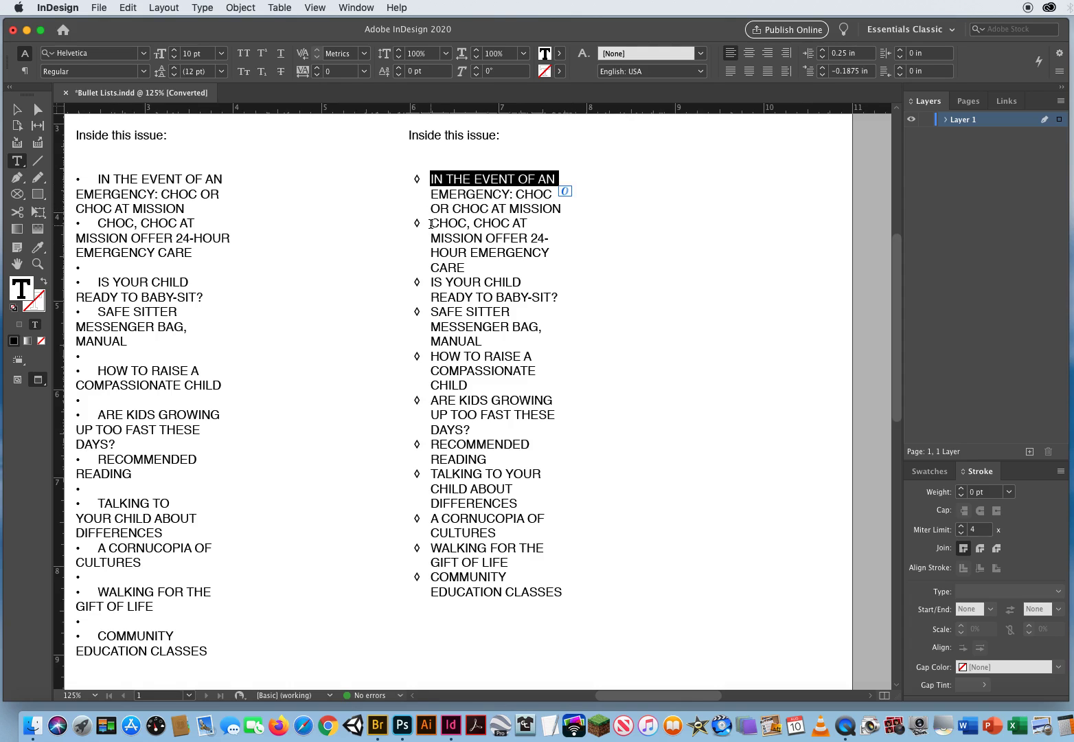
pyautogui.moveTo(431, 222); pyautogui.dragTo(701, 617)
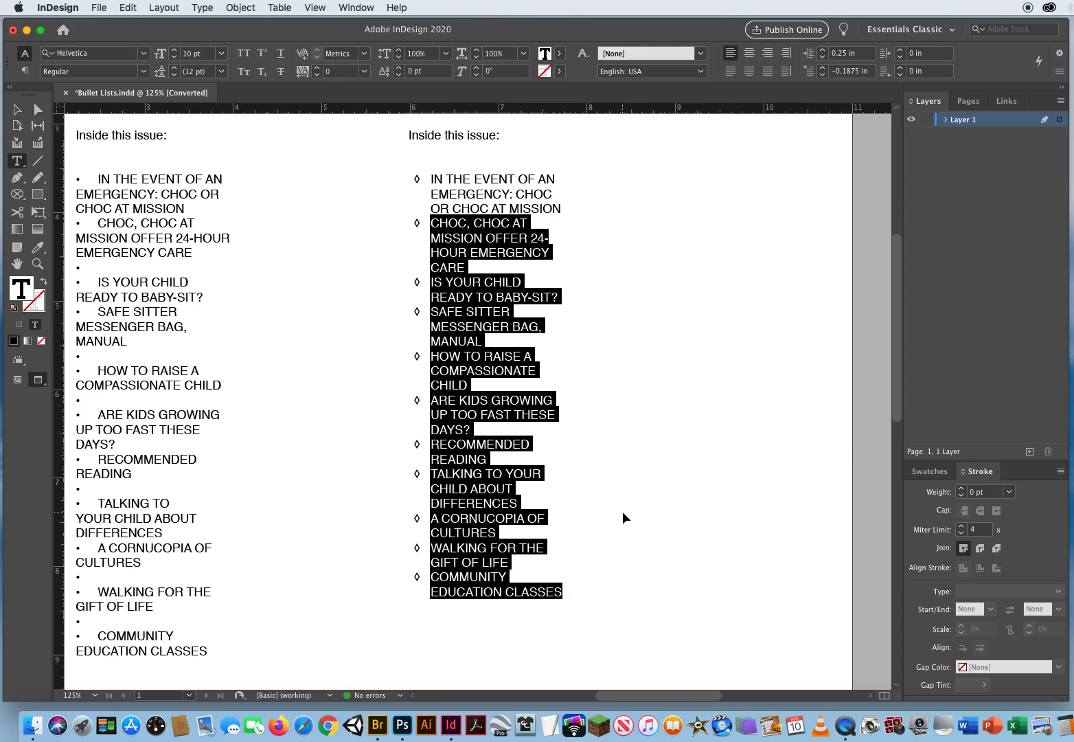
pyautogui.press('super+alt+t')
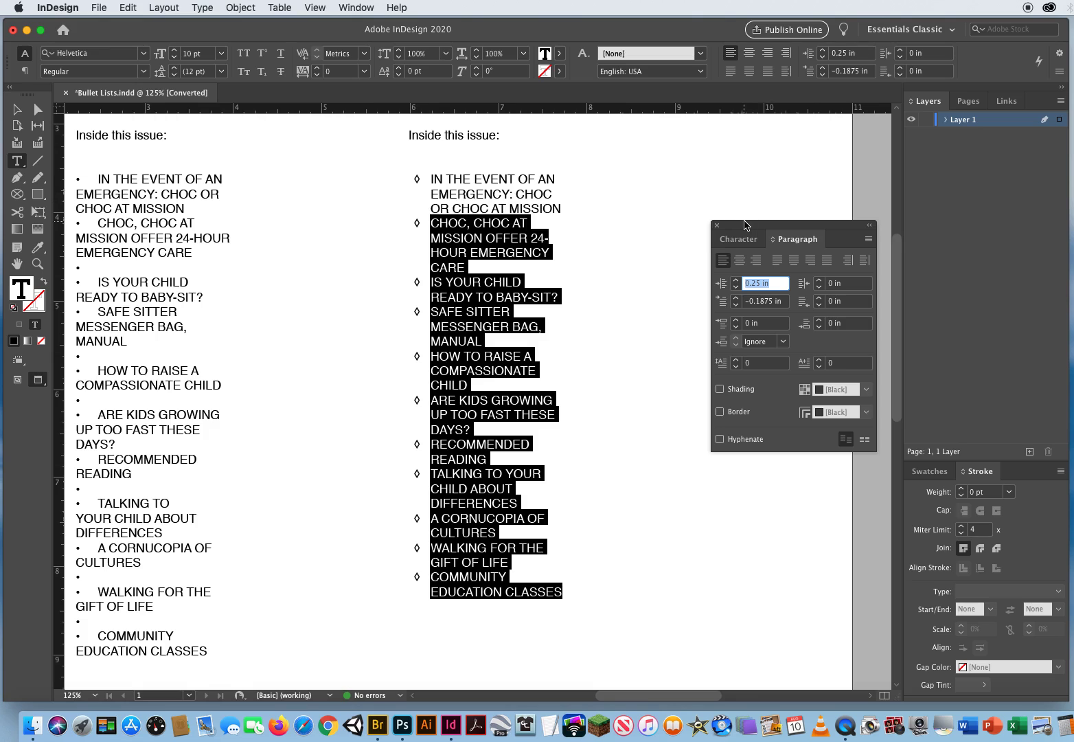
pyautogui.moveTo(745, 225); pyautogui.dragTo(676, 139)
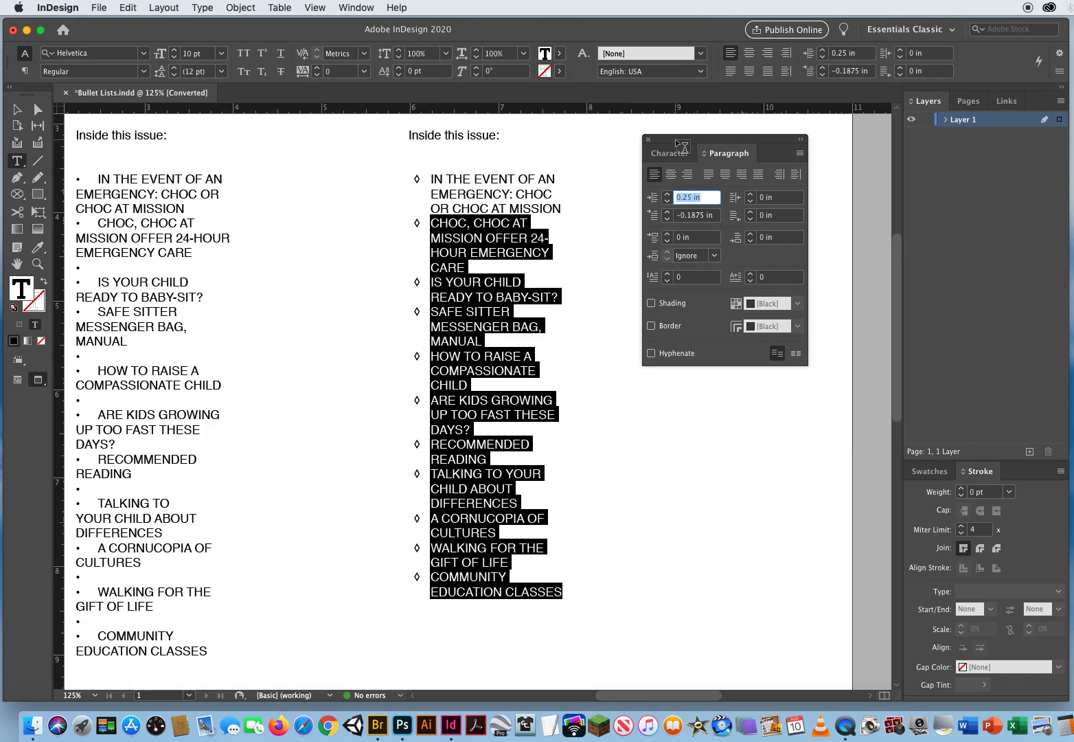
pyautogui.click(679, 238)
pyautogui.click(668, 234)
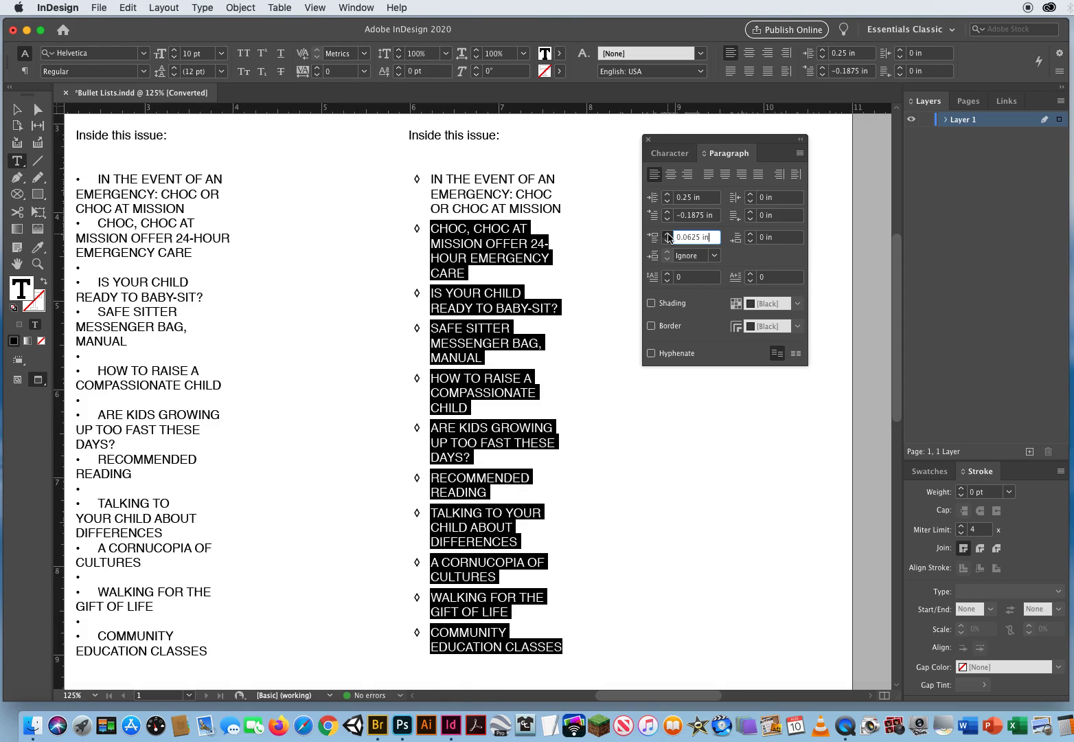
pyautogui.click(668, 235)
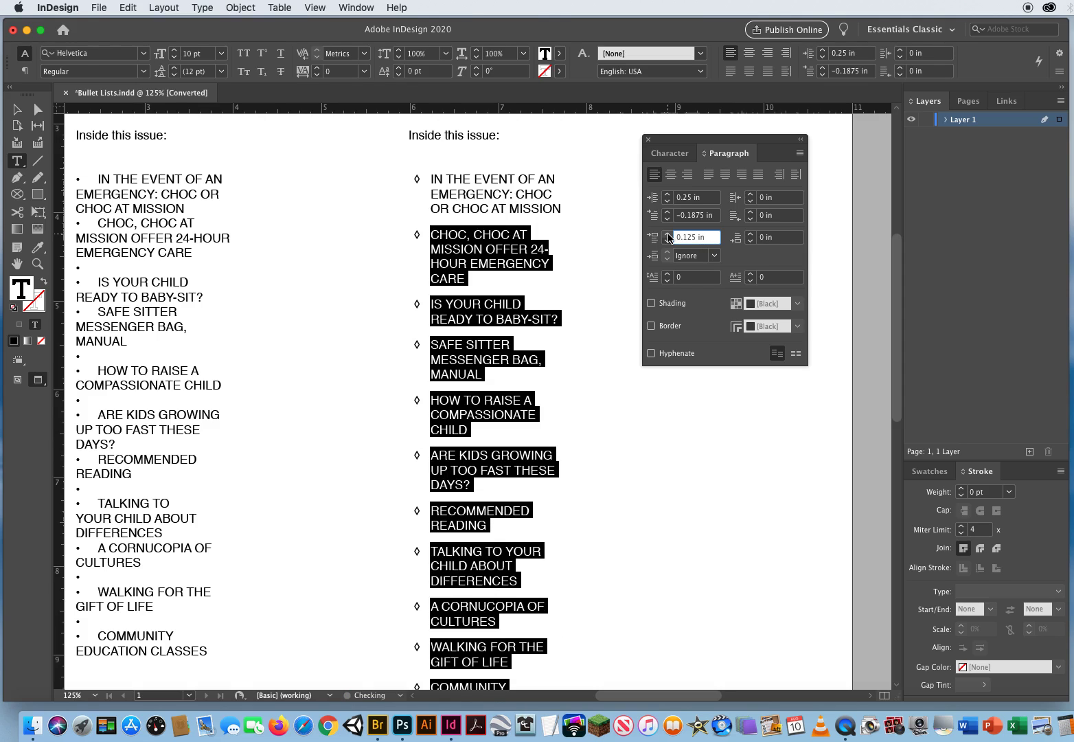
pyautogui.click(614, 154)
pyautogui.press('v')
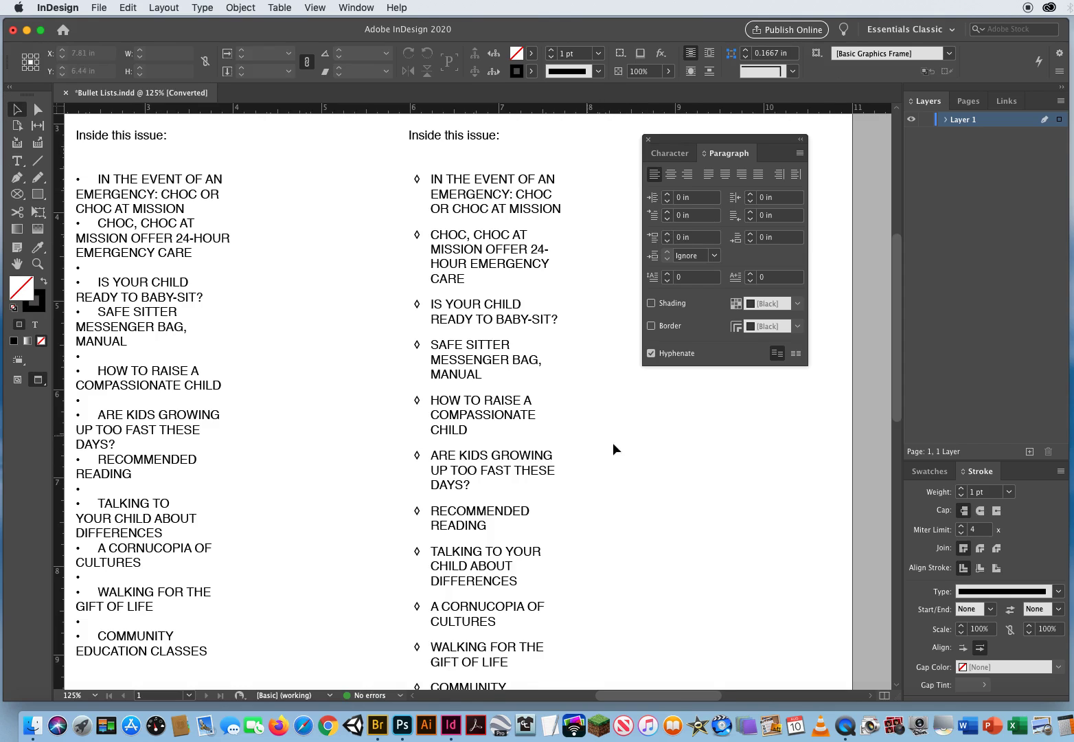
pyautogui.moveTo(676, 149); pyautogui.dragTo(775, 174)
pyautogui.click(460, 232)
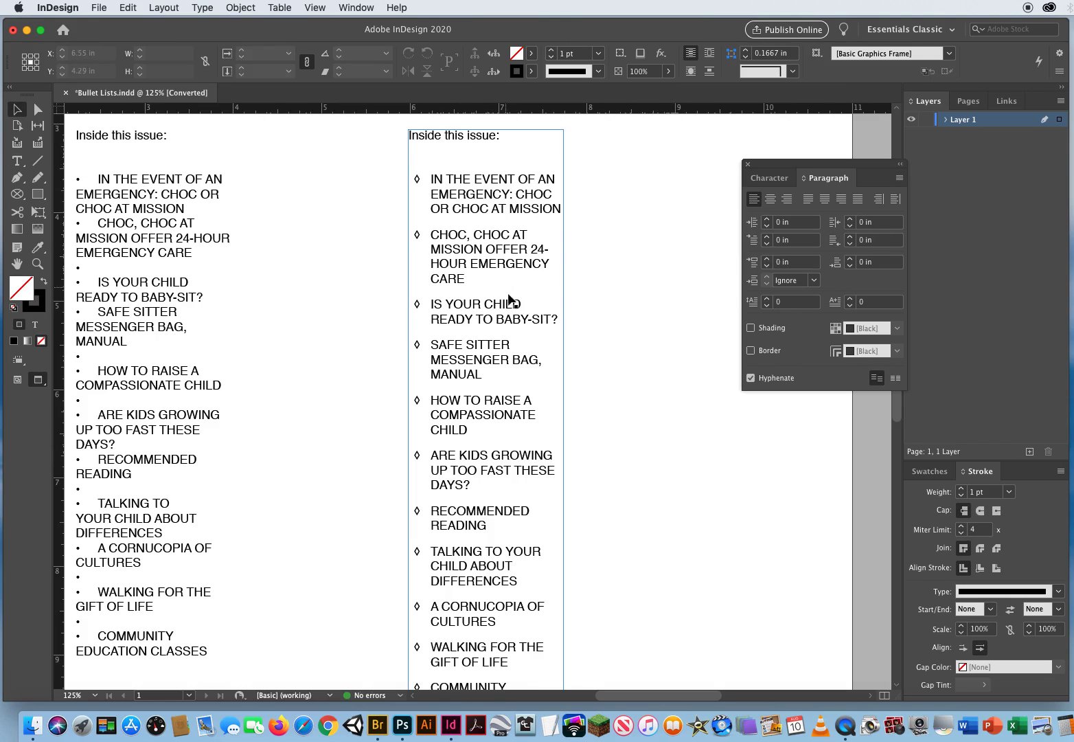
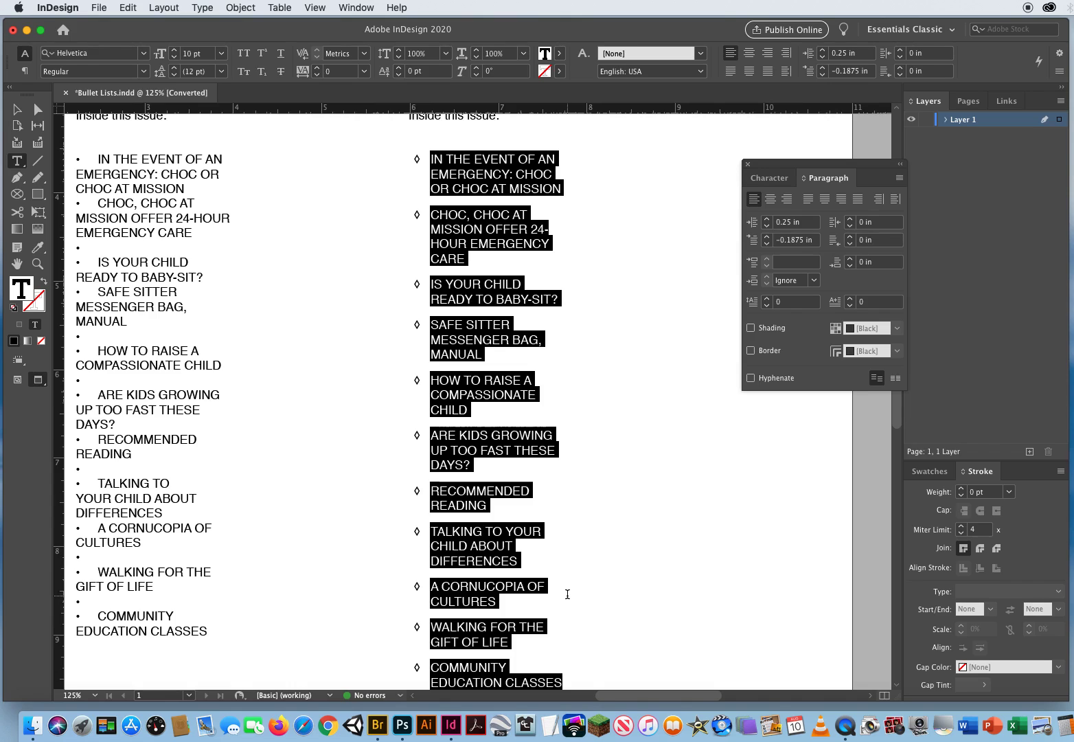
# Convert the bullets of the second column's whole list to text.
pyautogui.click(203, 8)
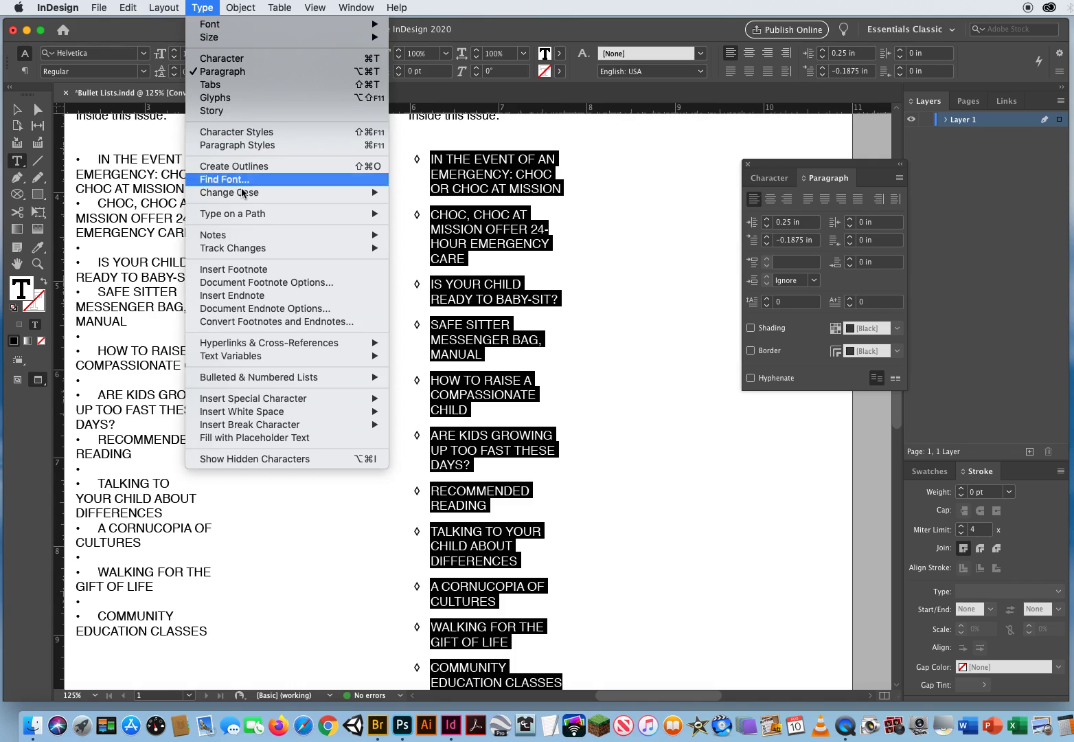
pyautogui.moveTo(226, 379)
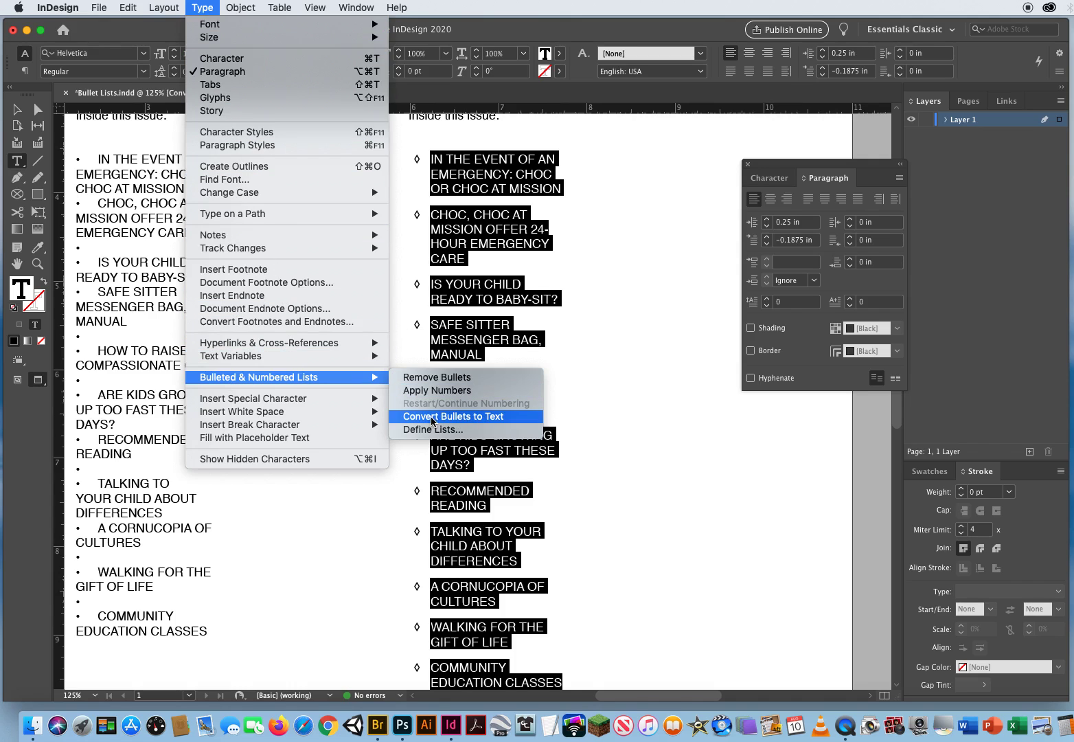
pyautogui.click(500, 417)
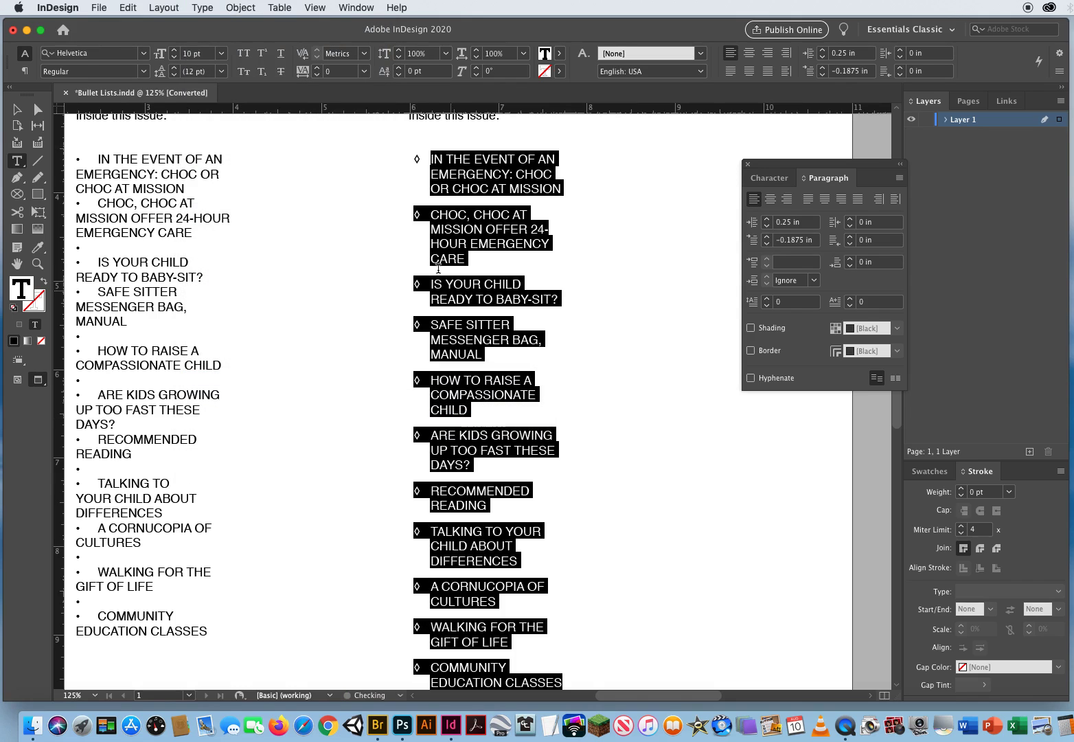
# Color the ◊ of the second column's first item with the red swatch C=15 M=100 Y=100 K=0.
pyautogui.click(417, 158)
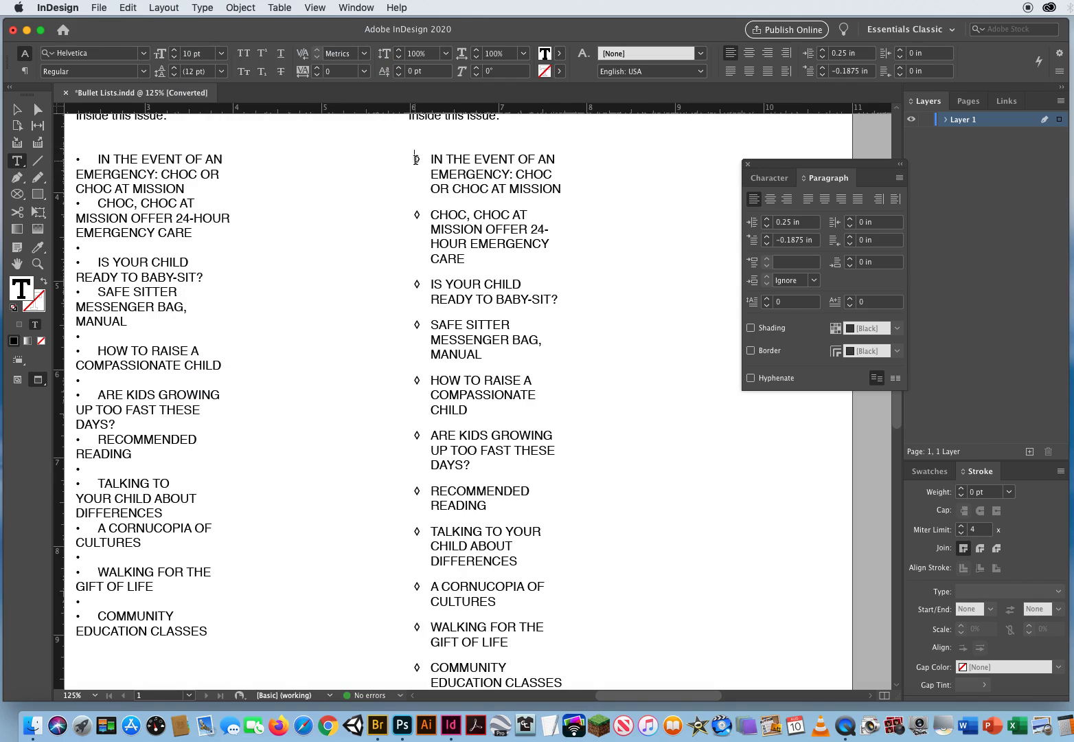
pyautogui.moveTo(413, 158); pyautogui.dragTo(420, 160)
pyautogui.click(932, 474)
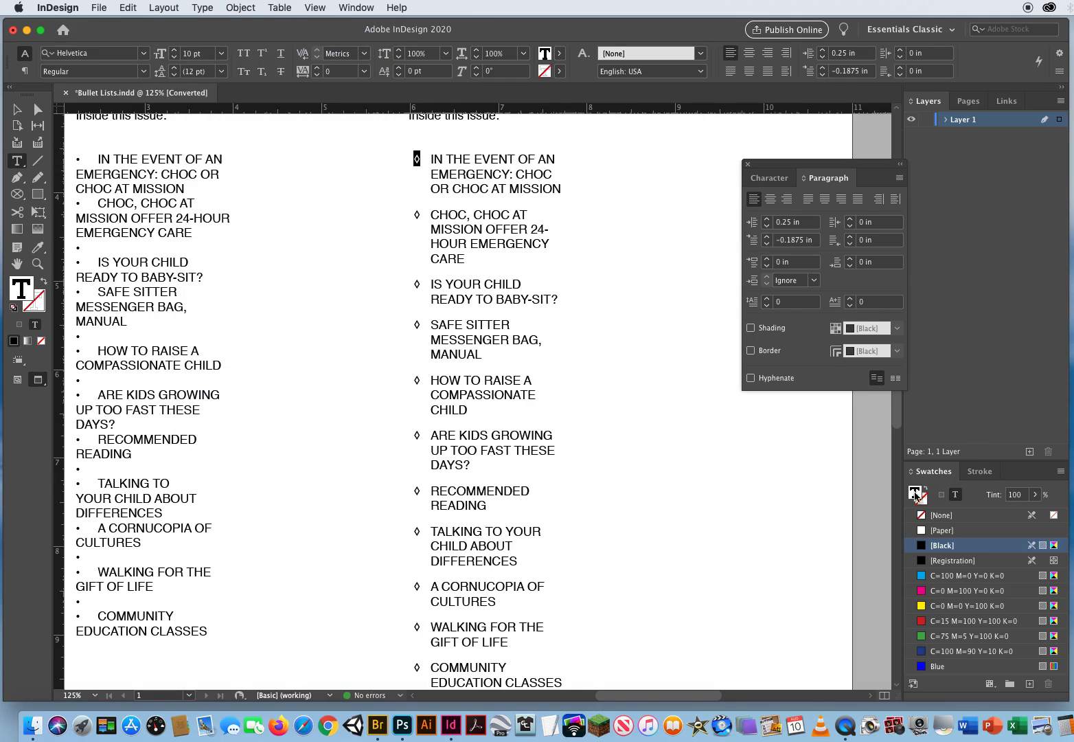
pyautogui.click(942, 621)
pyautogui.click(492, 174)
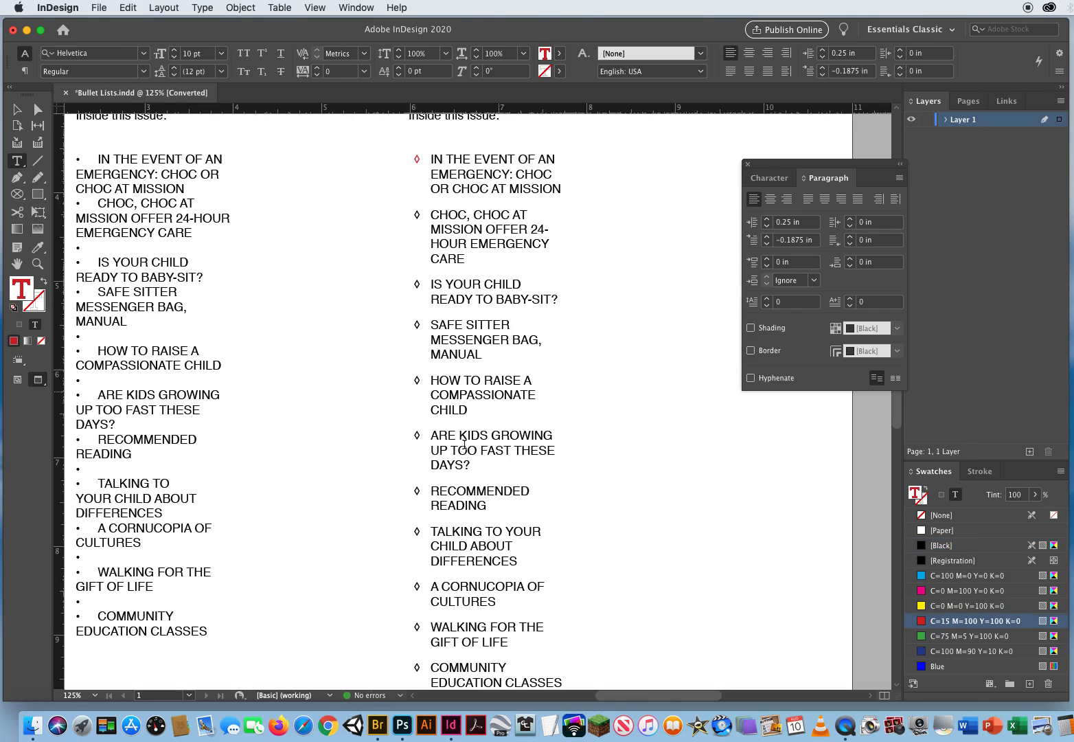
# Copy the red ◊ of the second column's first item.
pyautogui.click(38, 263)
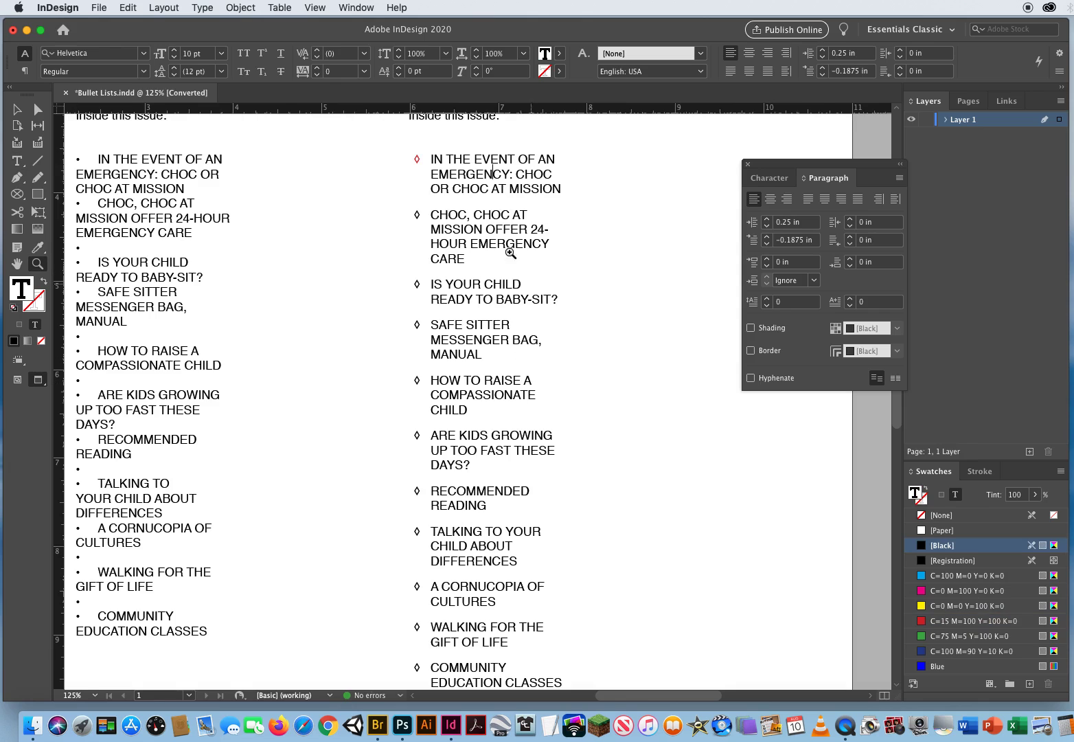
pyautogui.click(487, 275)
pyautogui.click(478, 359)
pyautogui.click(497, 379)
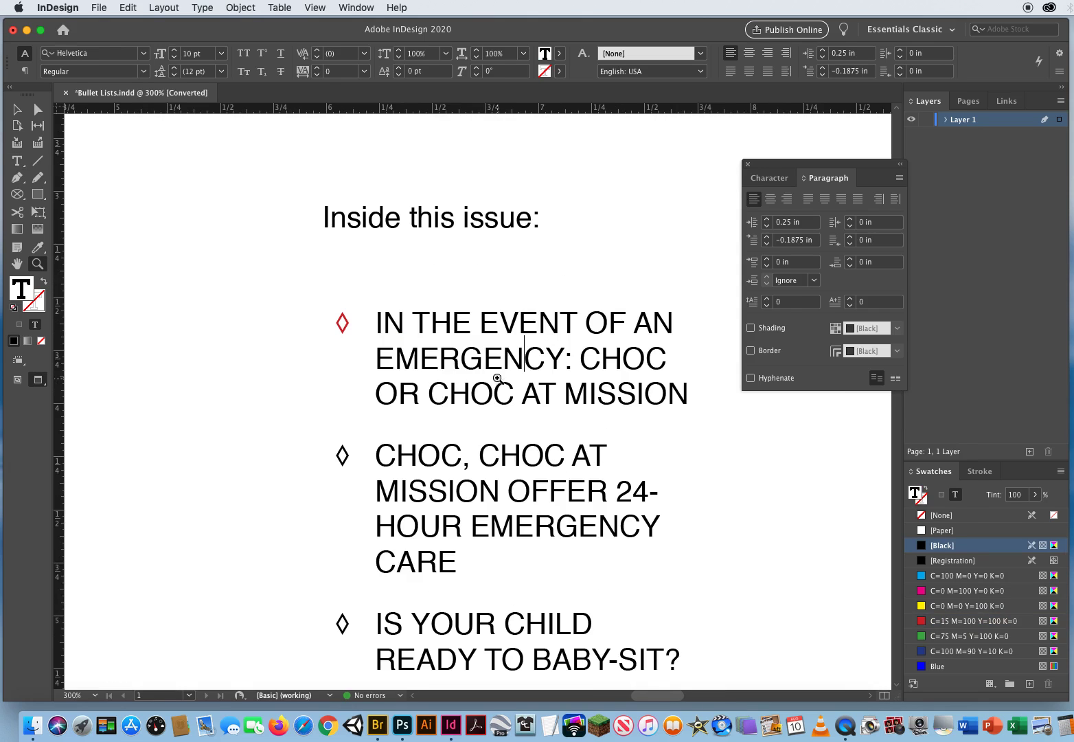
pyautogui.click(17, 160)
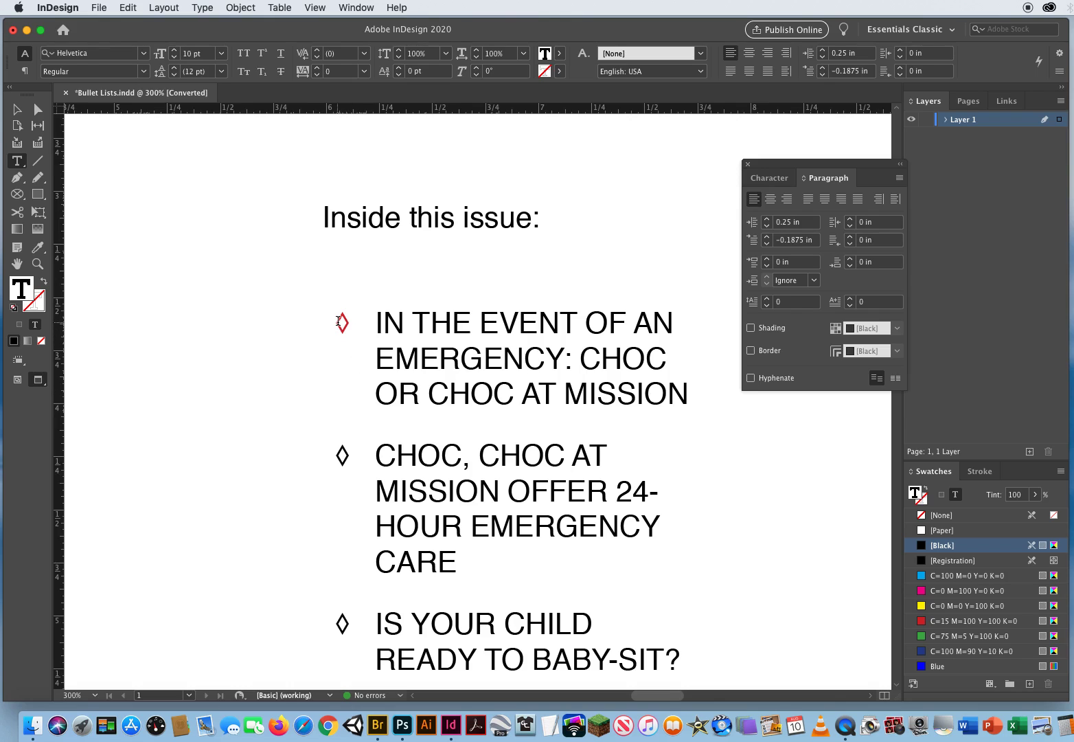
pyautogui.moveTo(335, 320); pyautogui.dragTo(351, 322)
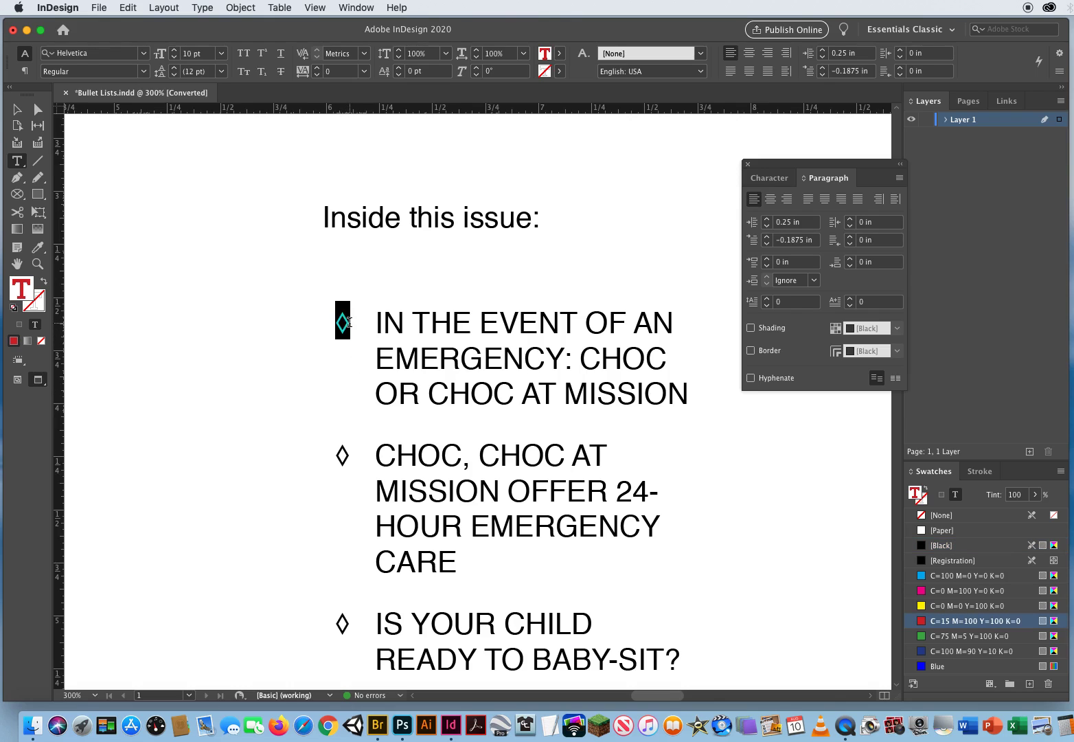
pyautogui.click(127, 8)
pyautogui.click(140, 72)
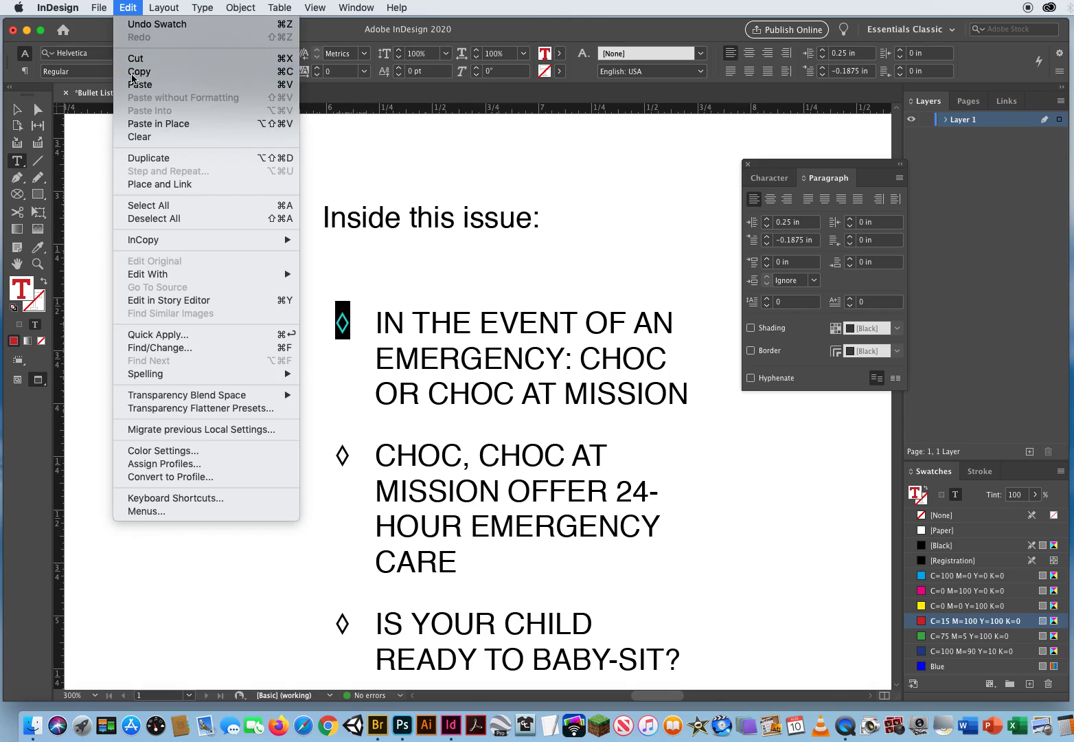
# Replace the black ◊ of the second column's items from "CHOC, CHOC AT MISSION" through "HOW TO RAISE A COMPASSIONATE CHILD" with the copied red ◊.
pyautogui.click(17, 110)
pyautogui.moveTo(297, 482); pyautogui.dragTo(314, 167)
pyautogui.click(17, 160)
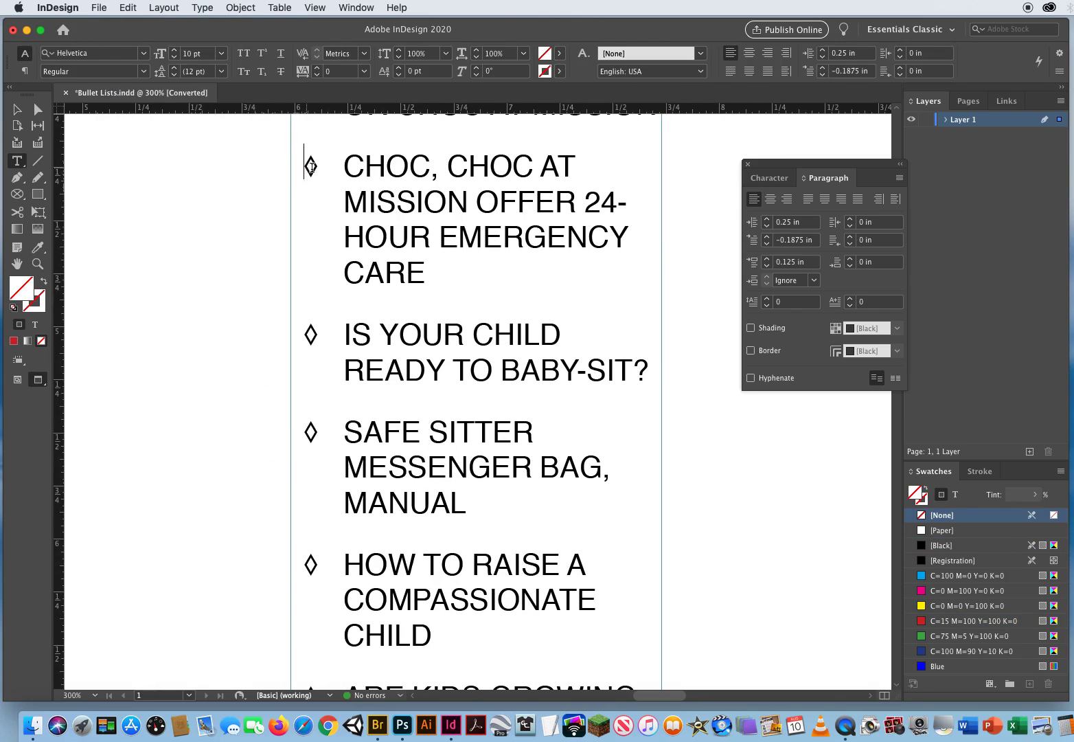
pyautogui.press('super+v')
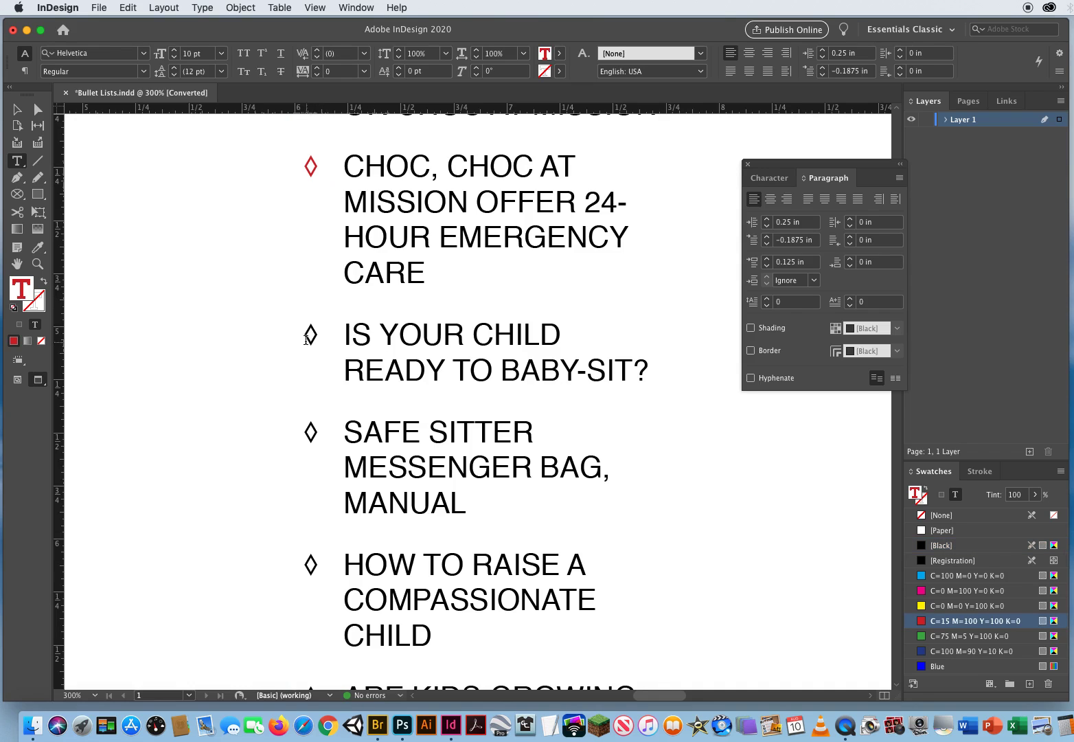
pyautogui.moveTo(303, 334); pyautogui.dragTo(318, 336)
pyautogui.press('super+v')
pyautogui.moveTo(303, 431); pyautogui.dragTo(318, 432)
pyautogui.press('super+v')
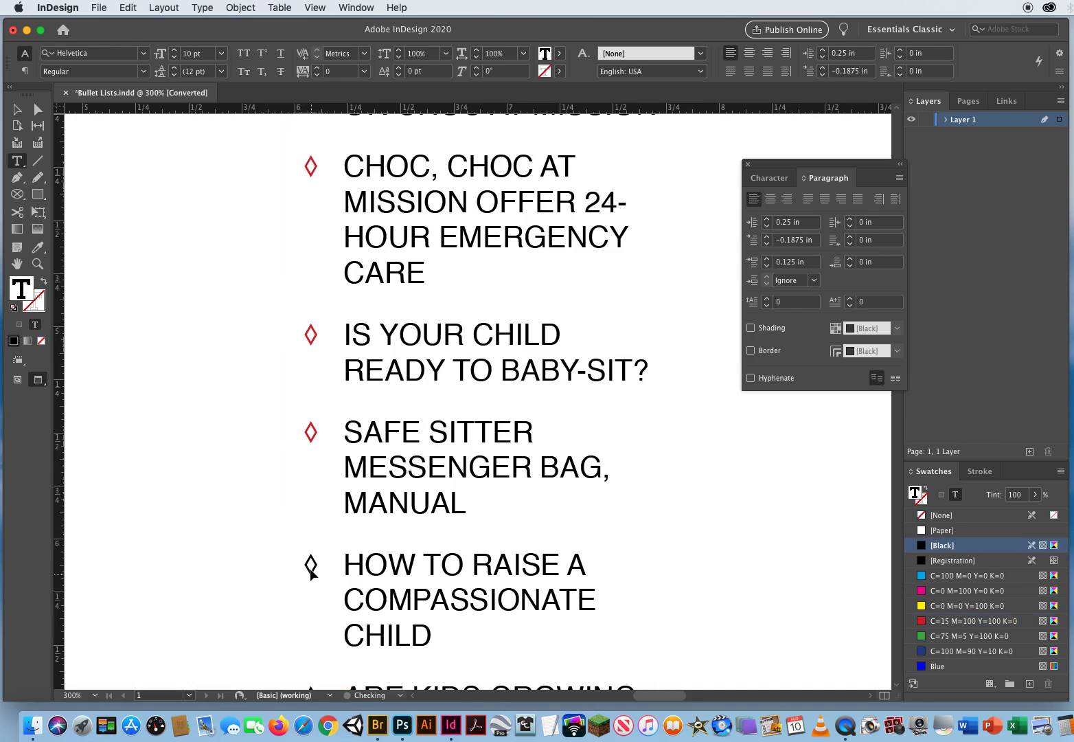
pyautogui.moveTo(302, 564); pyautogui.dragTo(318, 565)
pyautogui.press('super+v')
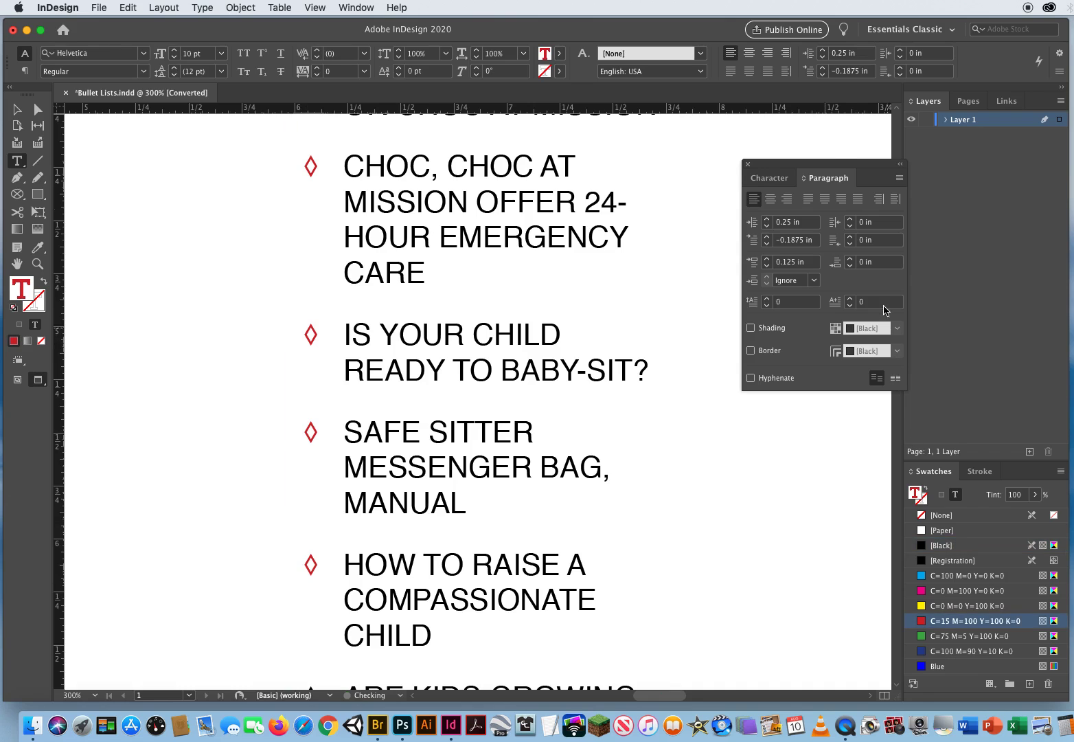
# Replace the ◊ of the second column's items from "ARE KIDS GROWING UP" through "A CORNUCOPIA OF CULTURES" with the copied red ◊.
pyautogui.moveTo(842, 162); pyautogui.dragTo(791, 133)
pyautogui.moveTo(902, 269); pyautogui.dragTo(895, 334)
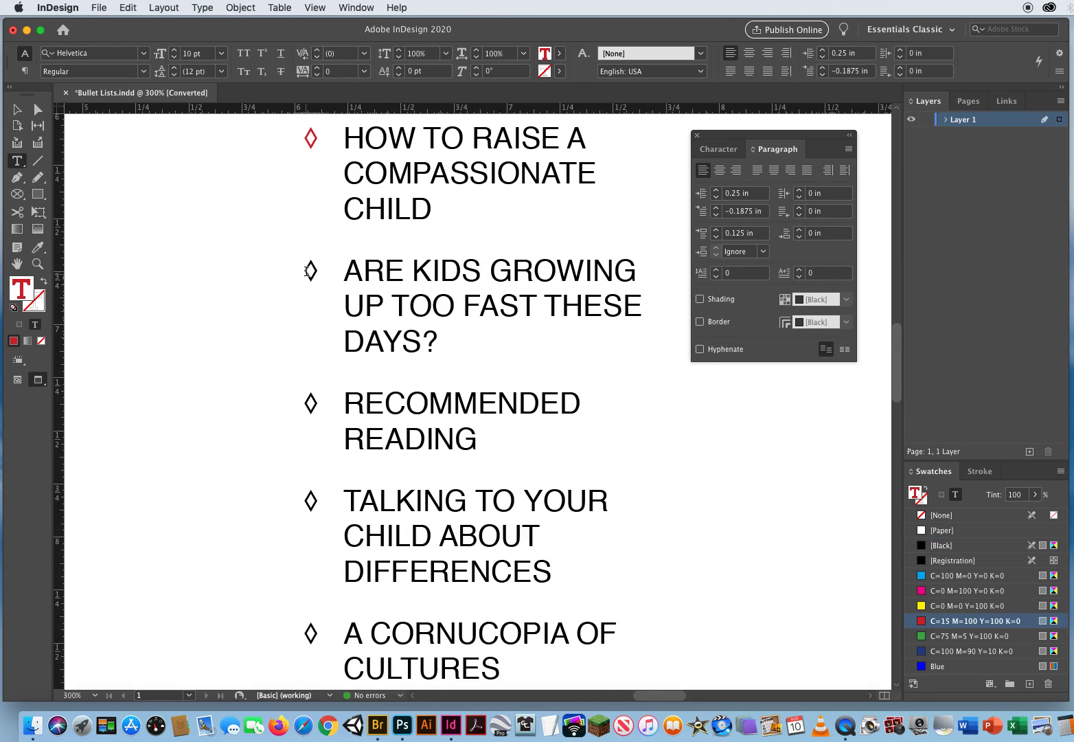
pyautogui.moveTo(303, 272); pyautogui.dragTo(318, 272)
pyautogui.press('super+v')
pyautogui.moveTo(303, 404); pyautogui.dragTo(318, 405)
pyautogui.press('super+v')
pyautogui.moveTo(303, 500); pyautogui.dragTo(319, 501)
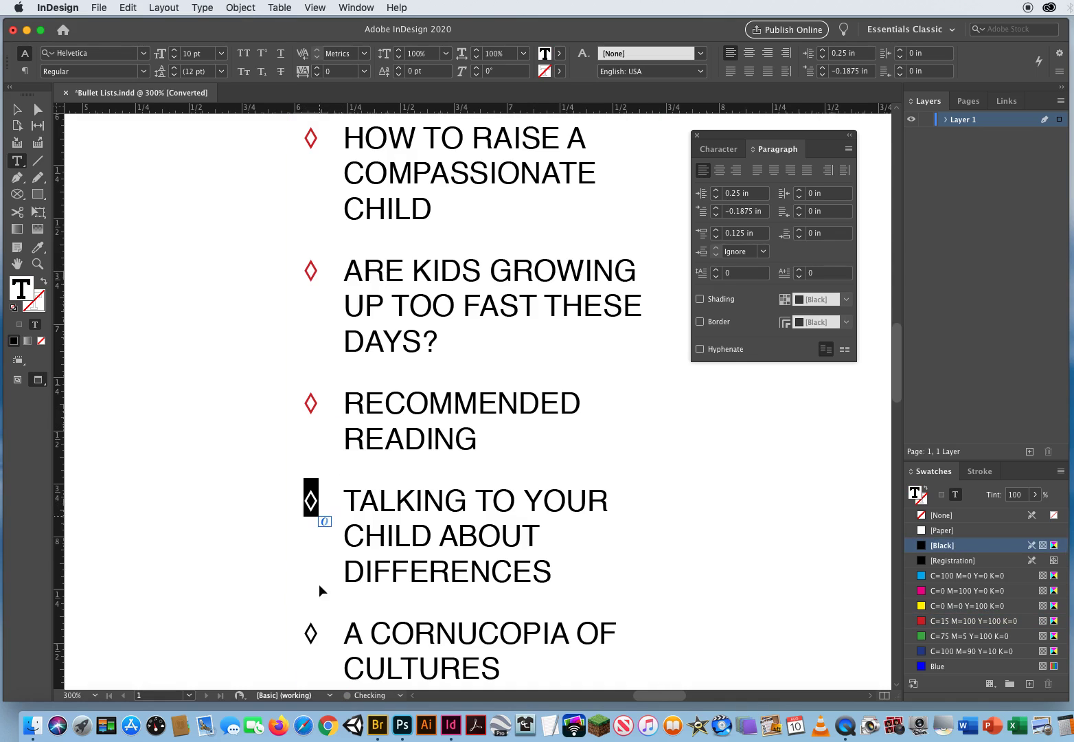
pyautogui.press('super+v')
pyautogui.moveTo(302, 632); pyautogui.dragTo(319, 633)
pyautogui.press('super+v')
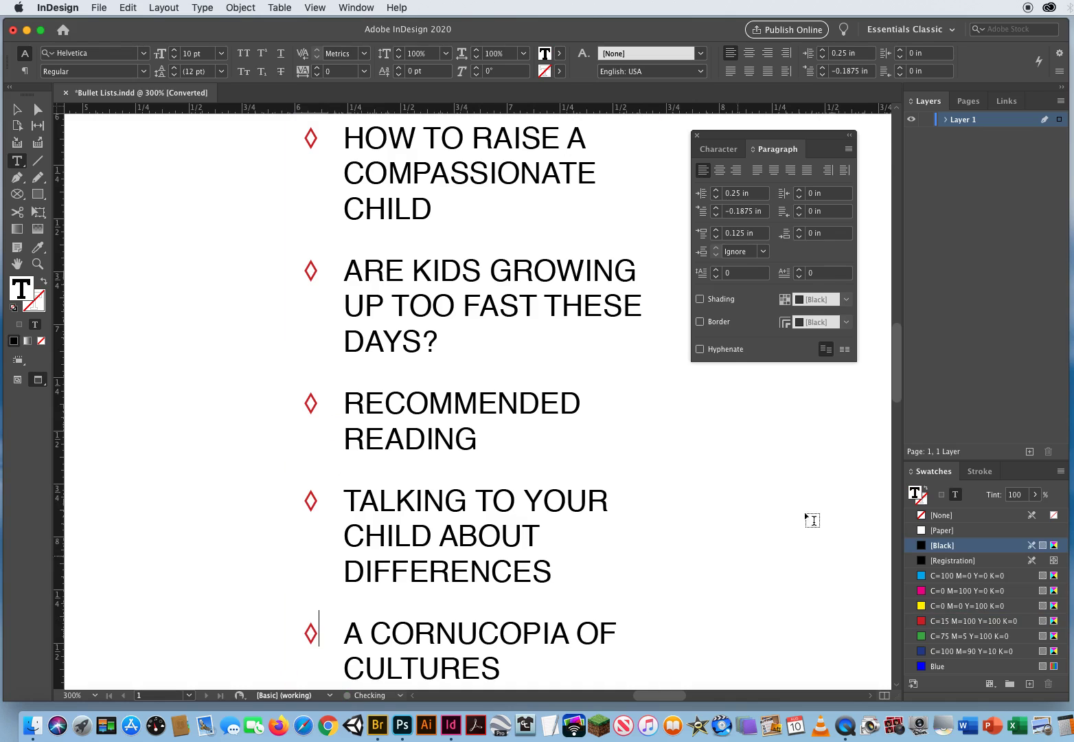
# Replace the ◊ of "WALKING FOR THE GIFT OF LIFE" and "COMMUNITY EDUCATION CLASSES" in the second column with the red ◊, and leave text editing.
pyautogui.moveTo(898, 405); pyautogui.dragTo(894, 453)
pyautogui.moveTo(303, 314); pyautogui.dragTo(318, 315)
pyautogui.press('super+v')
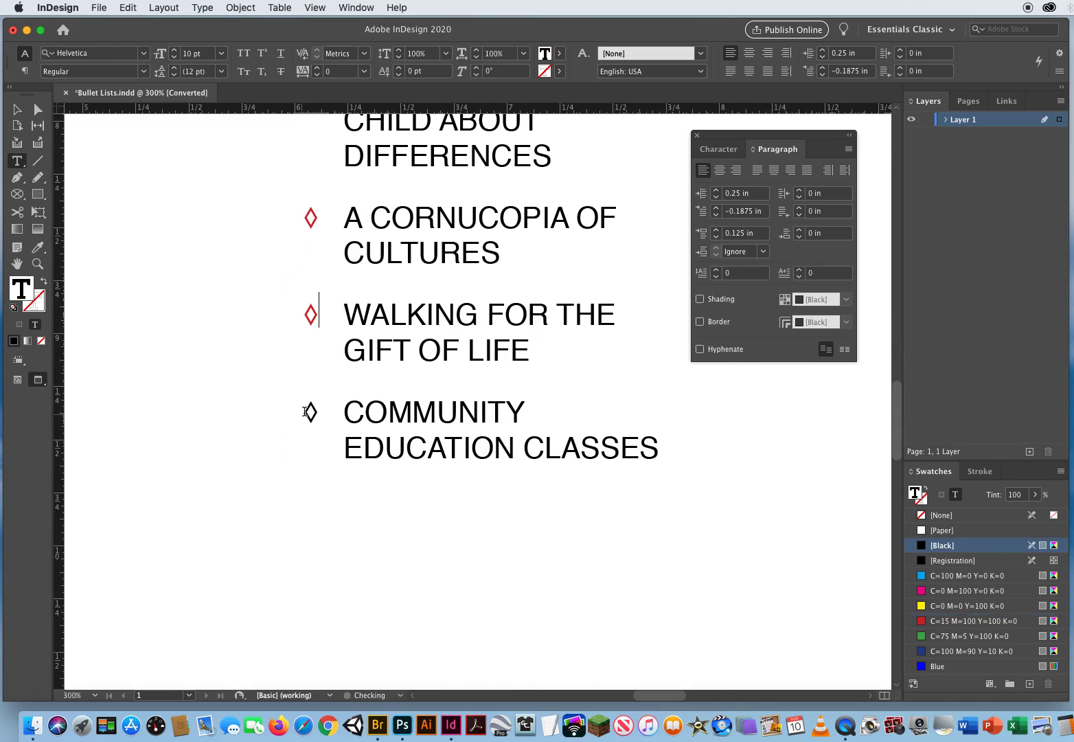
pyautogui.moveTo(305, 412); pyautogui.dragTo(319, 412)
pyautogui.press('super+v')
pyautogui.press('Escape')
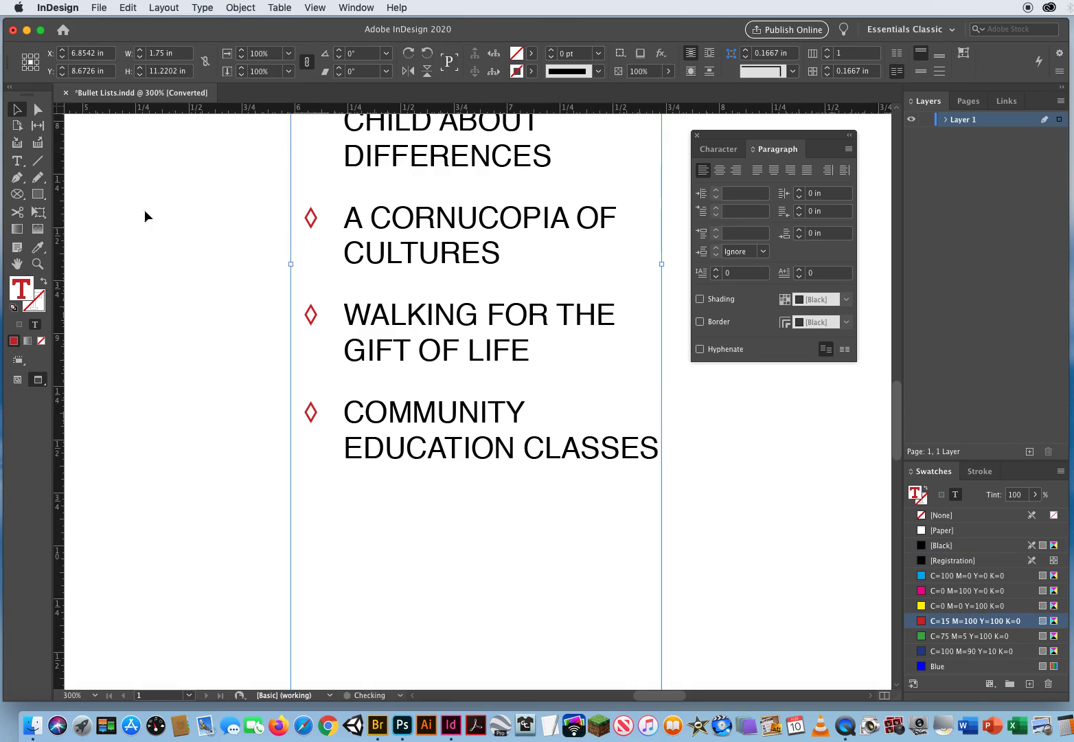
# Deselect the text frame, review both complete columns side by side at 100%, and close the floating paragraph settings.
pyautogui.click(144, 216)
pyautogui.click(38, 263)
pyautogui.keyDown('alt'); pyautogui.click(499, 346); pyautogui.keyUp('alt')
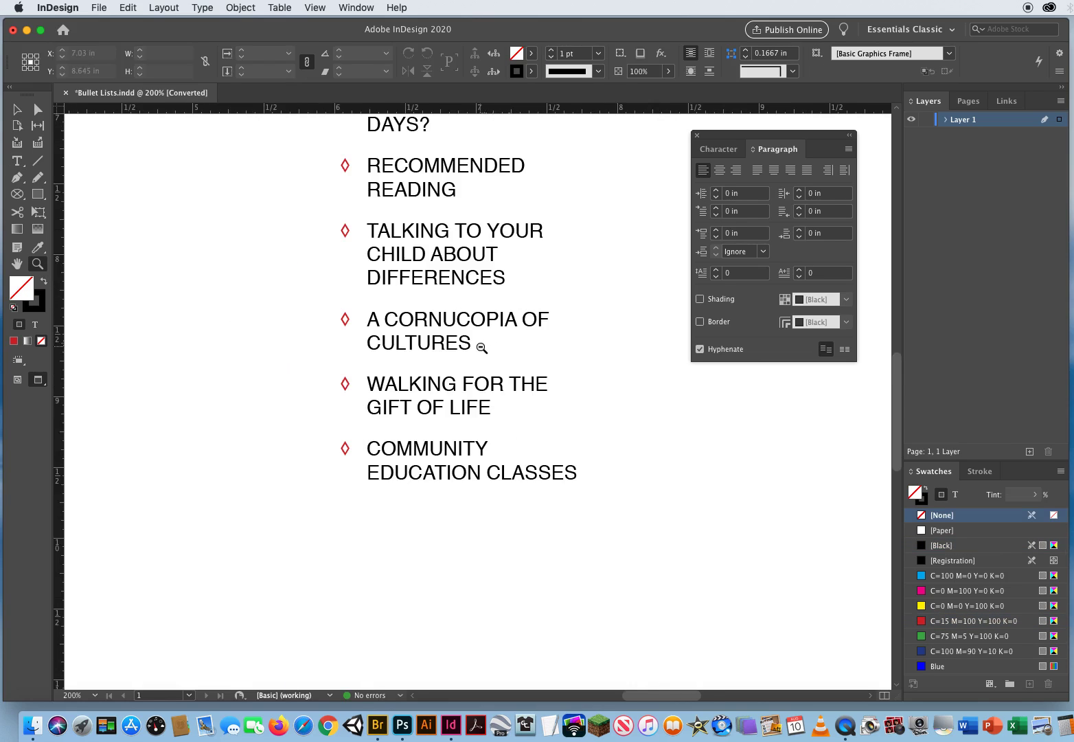
pyautogui.keyDown('alt'); pyautogui.click(482, 348); pyautogui.keyUp('alt')
pyautogui.keyDown('alt'); pyautogui.click(469, 347); pyautogui.keyUp('alt')
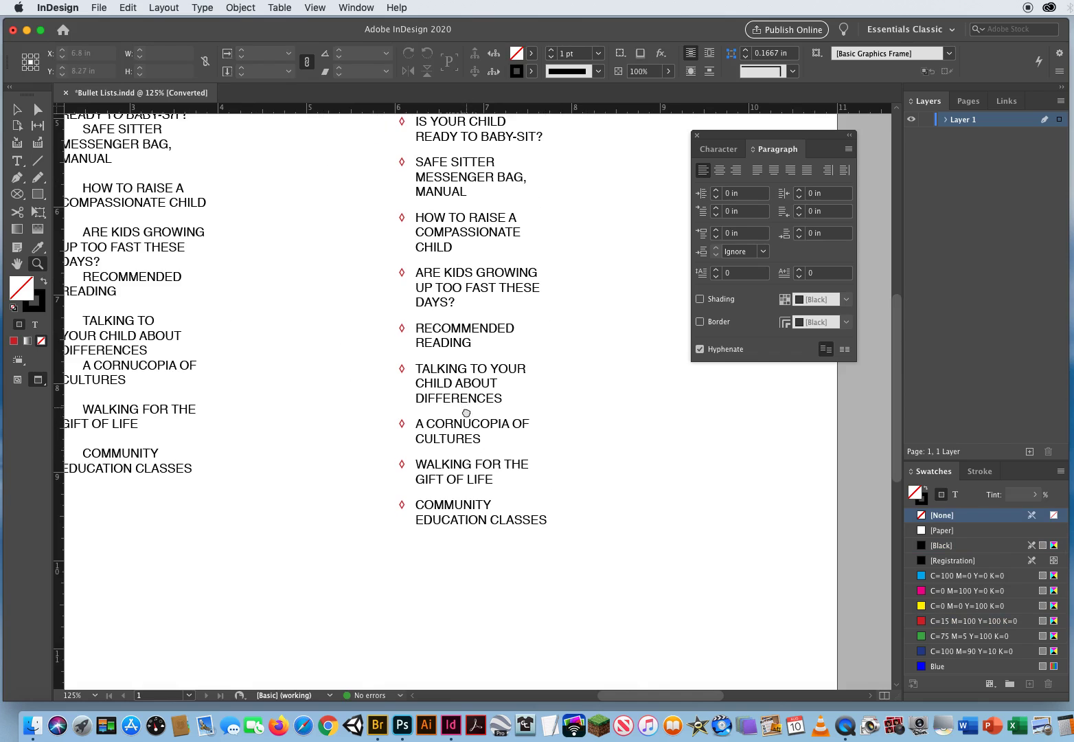
pyautogui.scroll(5, 466, 413)
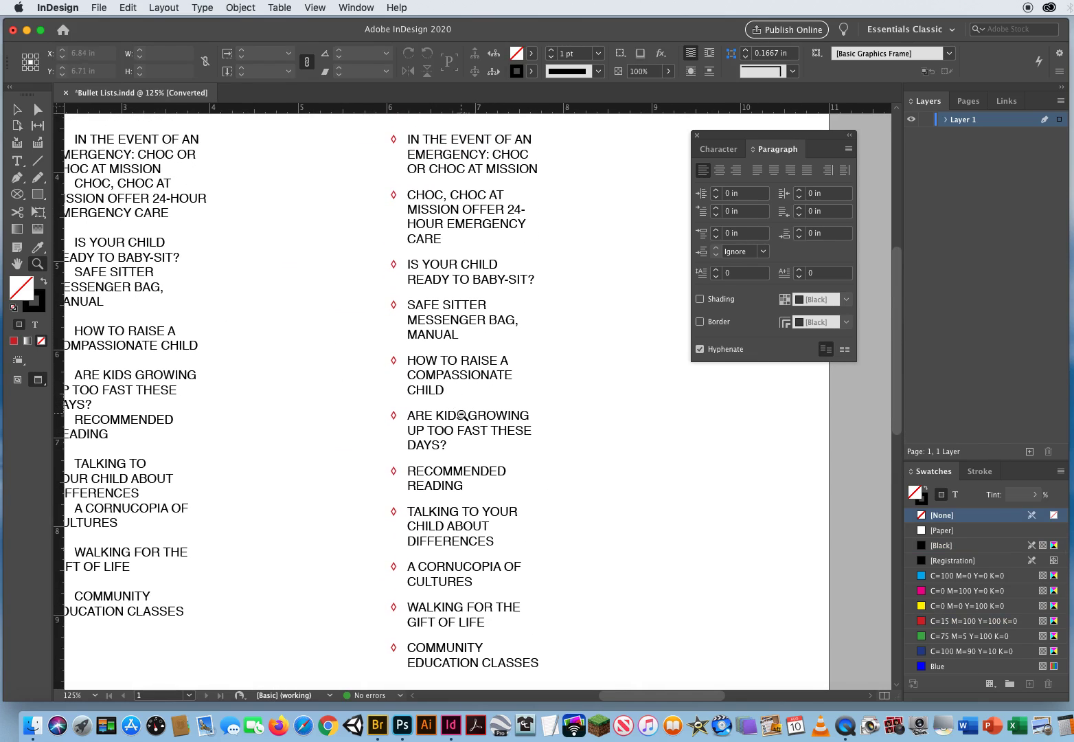
pyautogui.keyDown('alt'); pyautogui.click(461, 415); pyautogui.keyUp('alt')
pyautogui.click(18, 110)
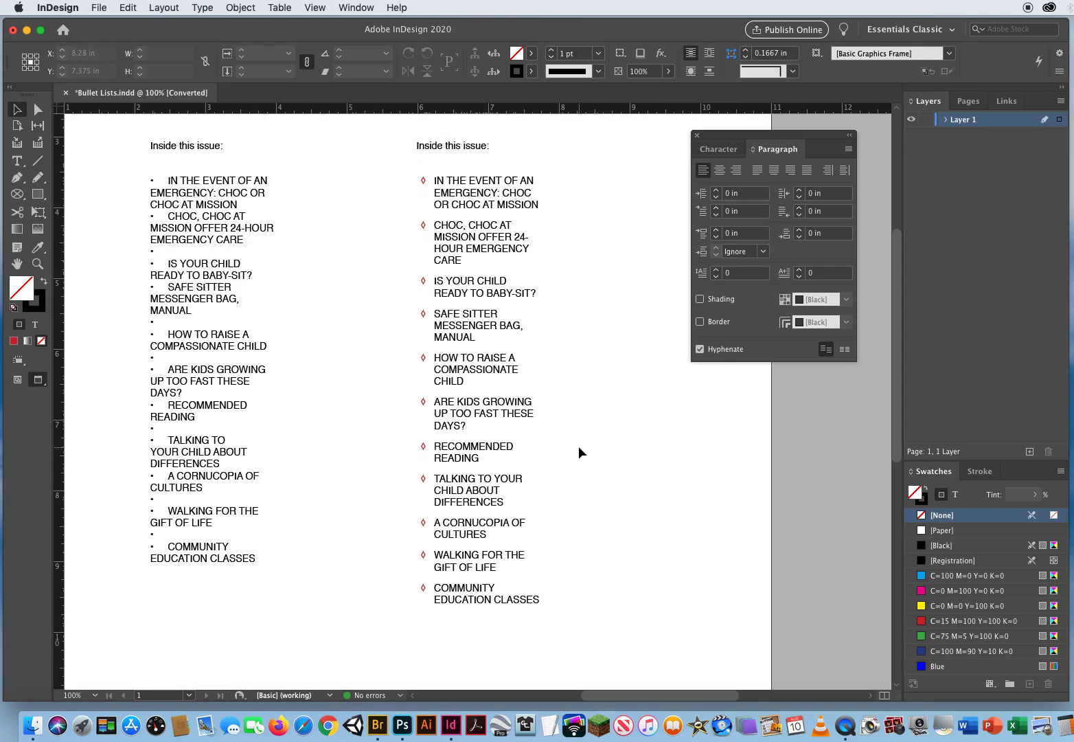
pyautogui.click(697, 134)
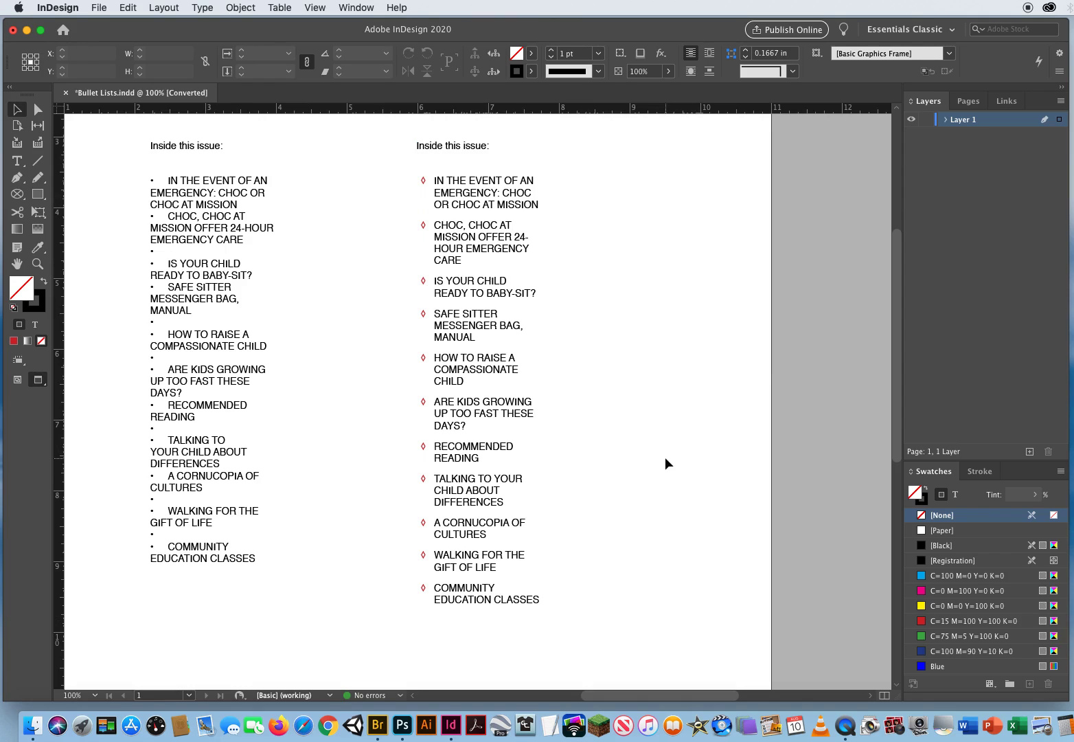
# Inspect the Bullets and Numbering settings of the second column's whole list, leave them without changes, and deselect the text.
pyautogui.click(21, 163)
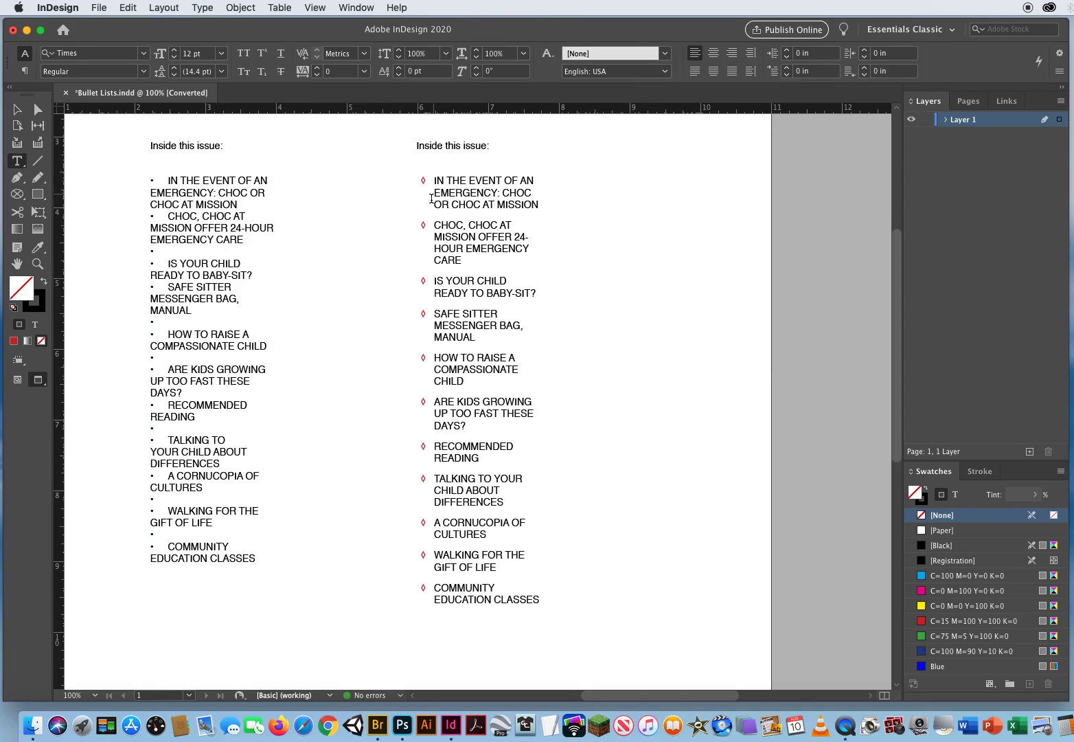
pyautogui.moveTo(422, 180); pyautogui.dragTo(560, 630)
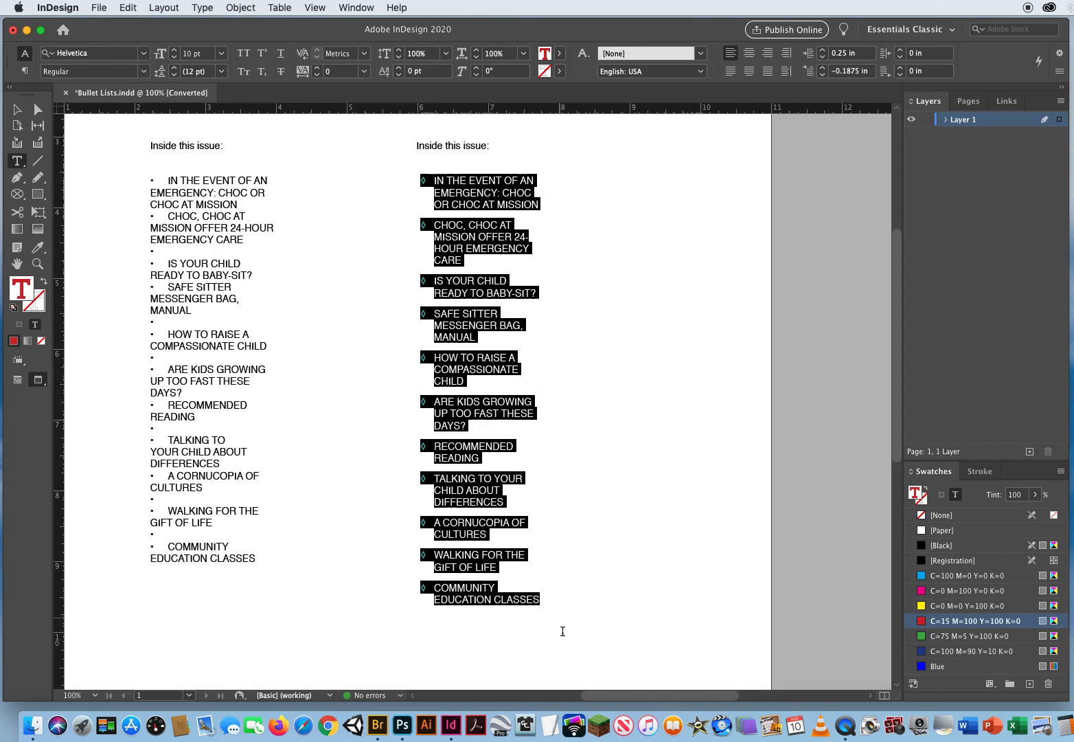
pyautogui.click(1060, 71)
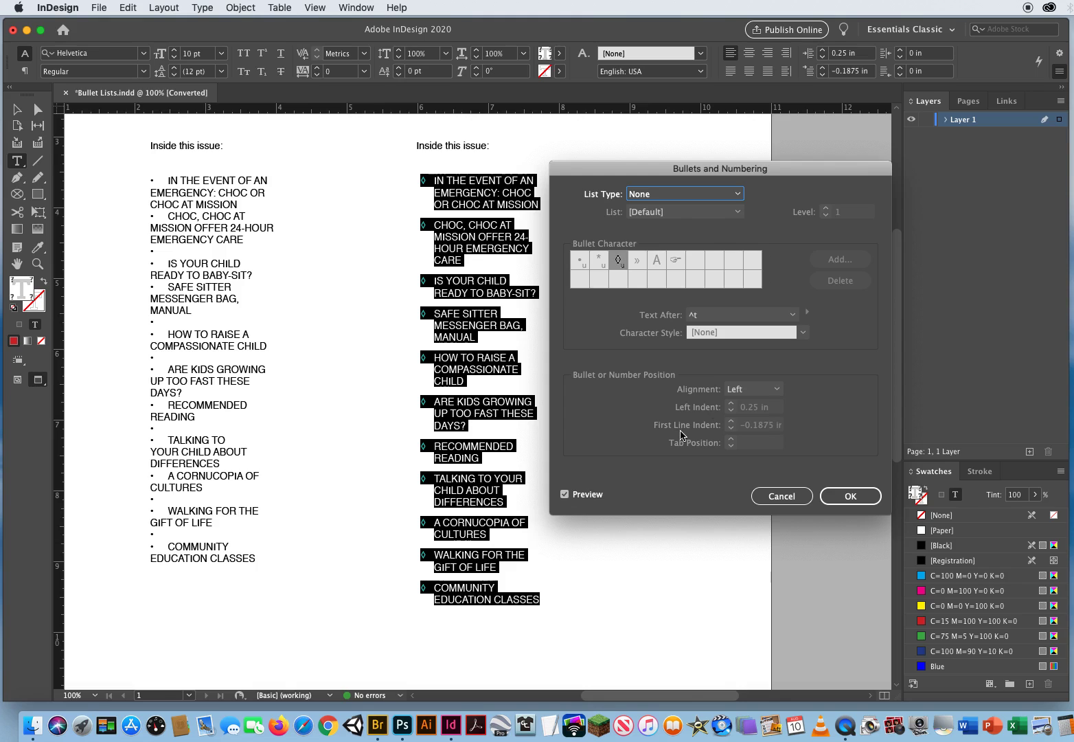
pyautogui.click(778, 495)
pyautogui.click(570, 350)
pyautogui.click(17, 108)
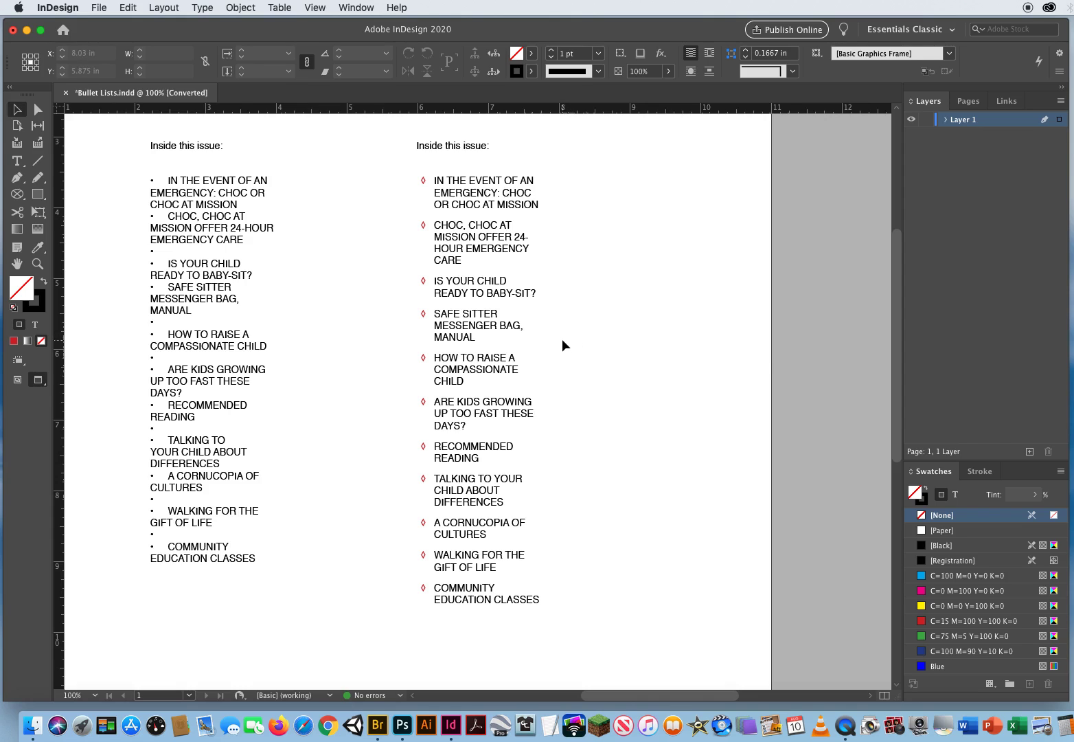
# Close the document Bullet Lists.indd.
pyautogui.hscroll(-3, 348, 333)
pyautogui.scroll(1, 347, 333)
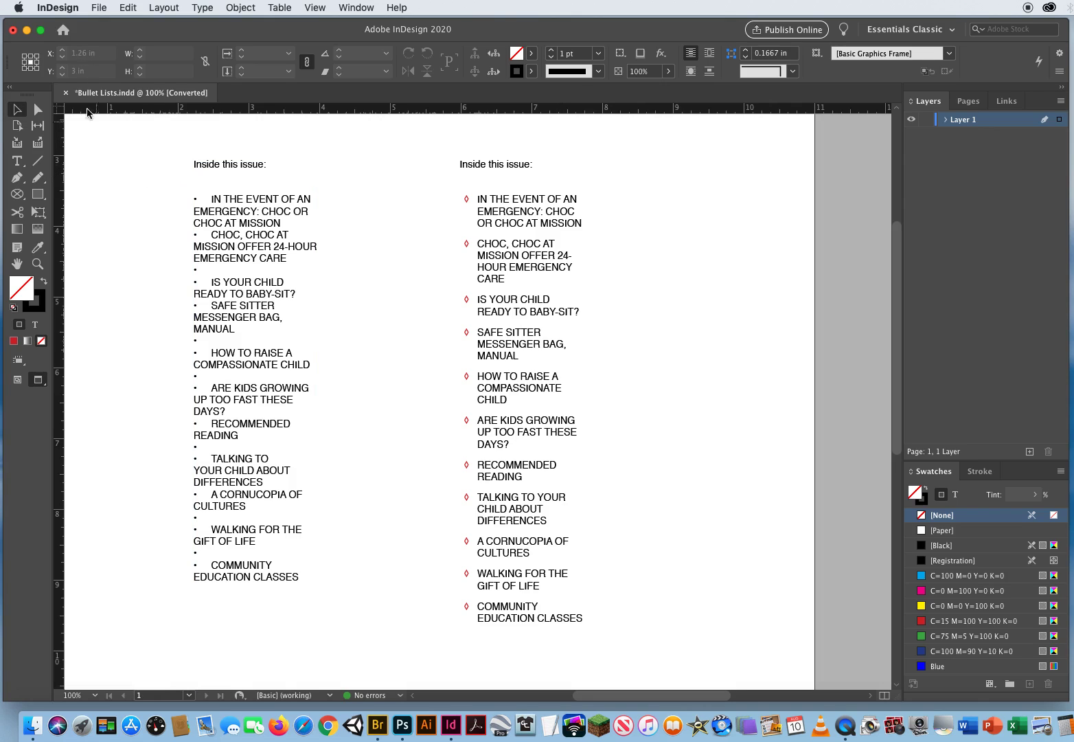
pyautogui.click(66, 94)
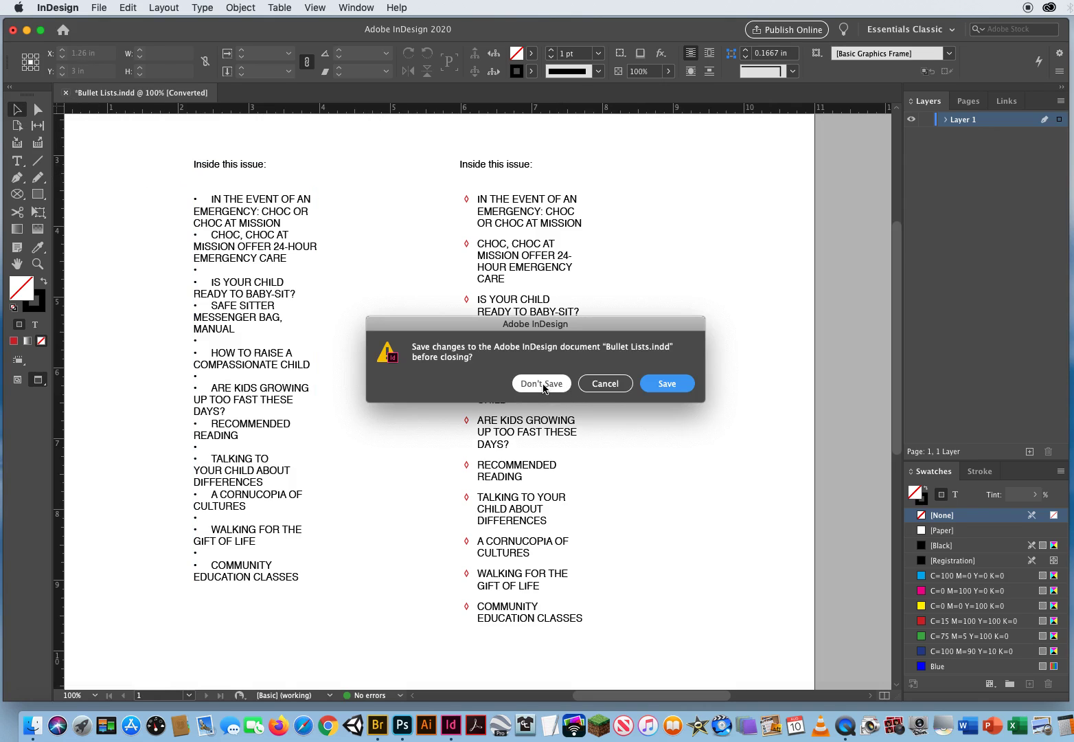